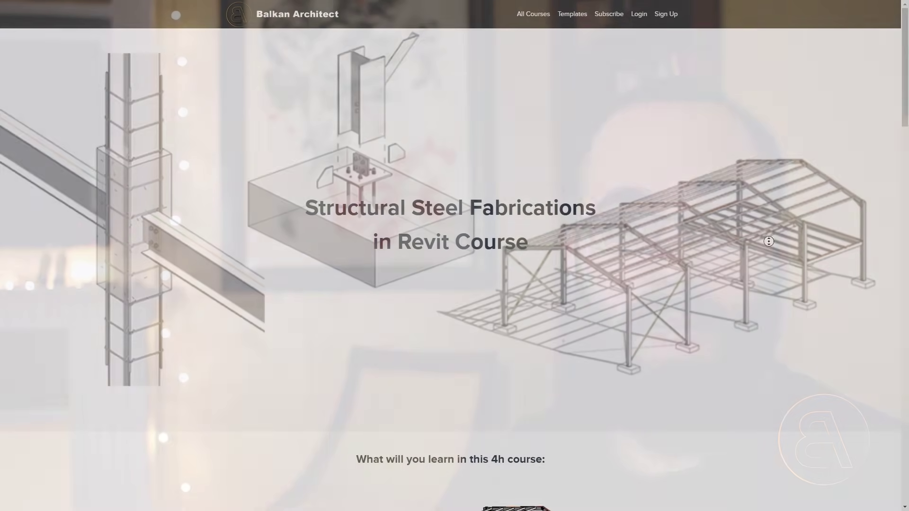
- Look through the Structural Steel Fabrications in Revit course page down to the course curriculum
{"action": "scroll", "coordinate": [771, 266], "scroll_direction": "down", "scroll_amount": 5}
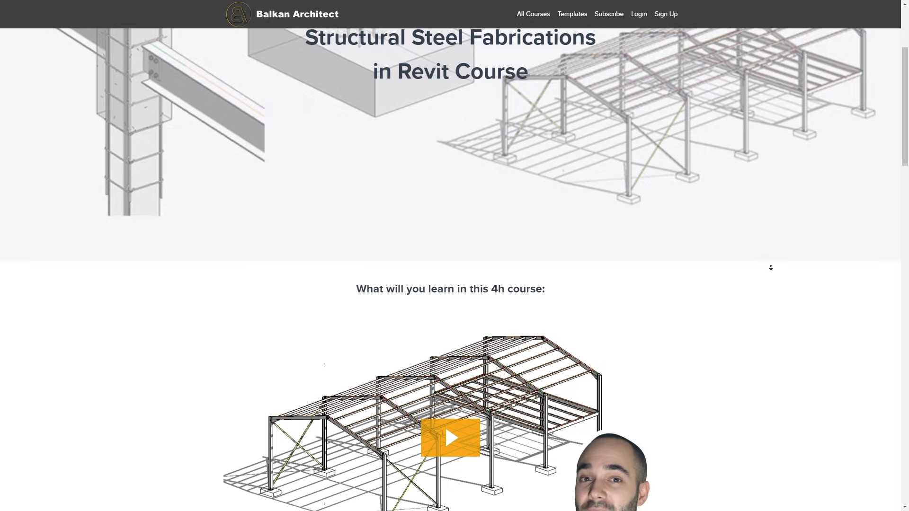
{"action": "scroll", "coordinate": [771, 270], "scroll_direction": "down", "scroll_amount": 6}
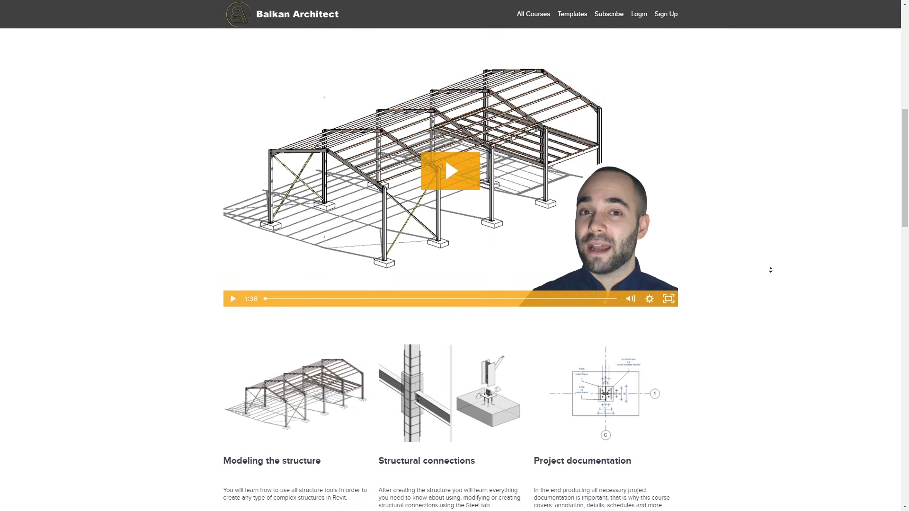
{"action": "scroll", "coordinate": [771, 270], "scroll_direction": "down", "scroll_amount": 6}
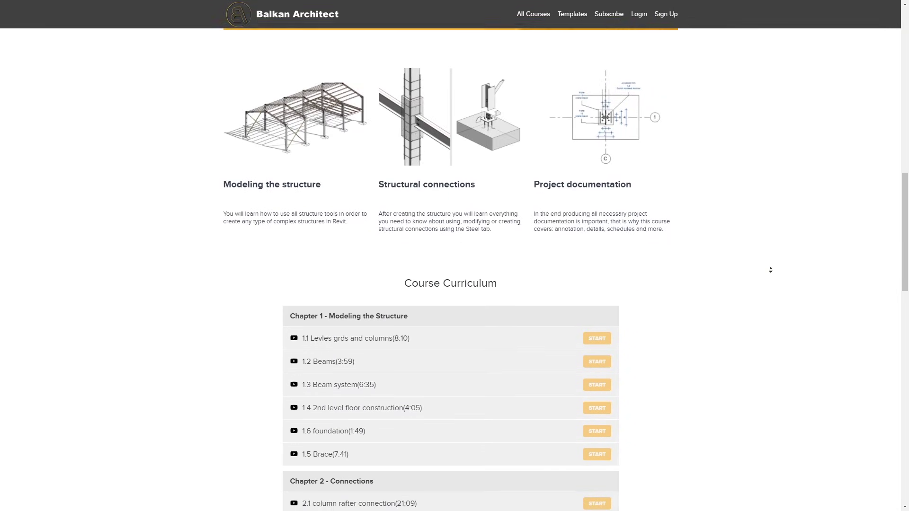
{"action": "scroll", "coordinate": [771, 270], "scroll_direction": "down", "scroll_amount": 3}
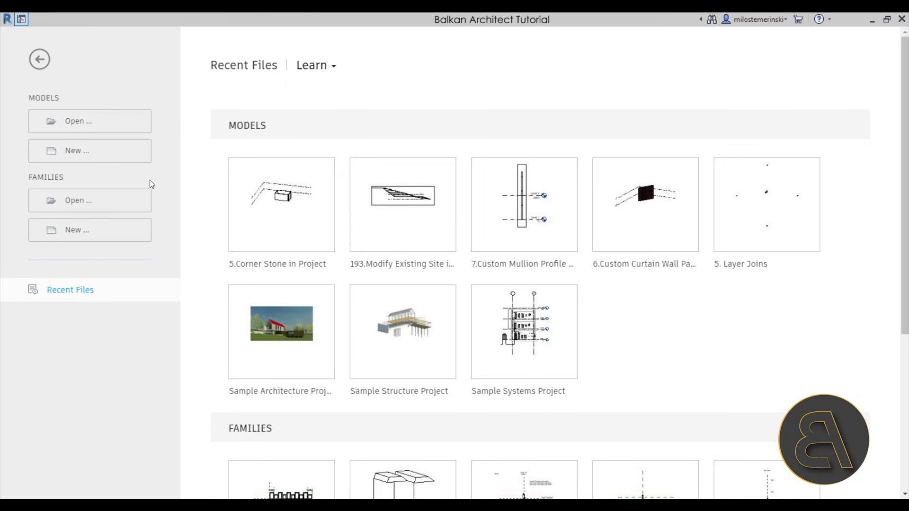
- Create a new project using a different template from the list of available template files
{"action": "left_click", "coordinate": [75, 150]}
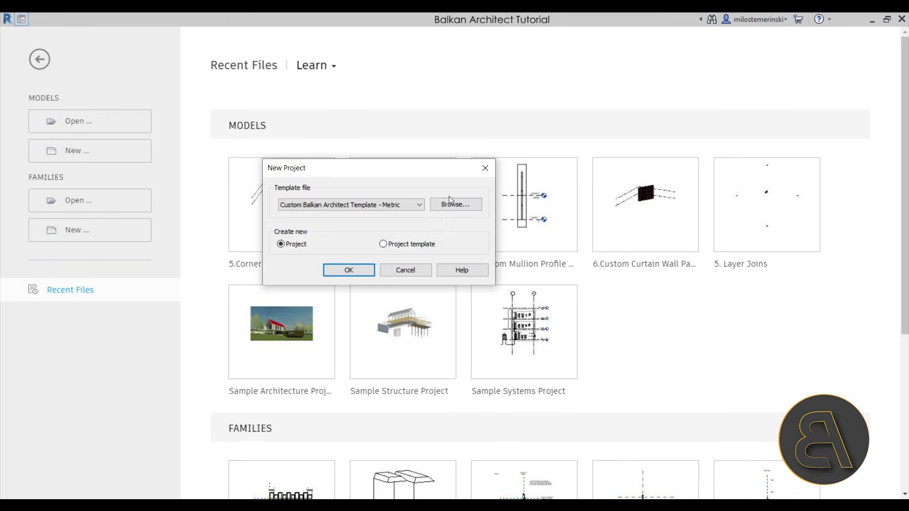
{"action": "left_click", "coordinate": [419, 203]}
{"action": "left_click", "coordinate": [325, 235]}
{"action": "left_click", "coordinate": [349, 270]}
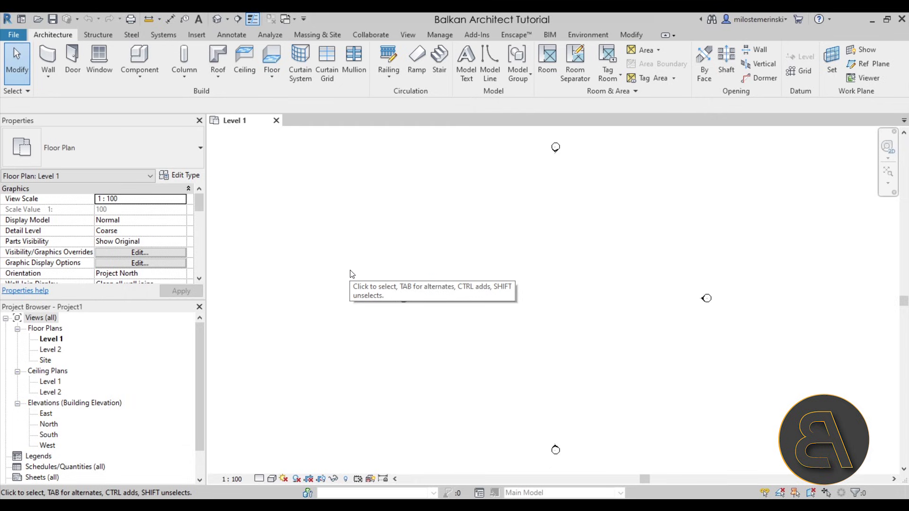
{"action": "middle_click_drag", "start_coordinate": [534, 305], "coordinate": [469, 308]}
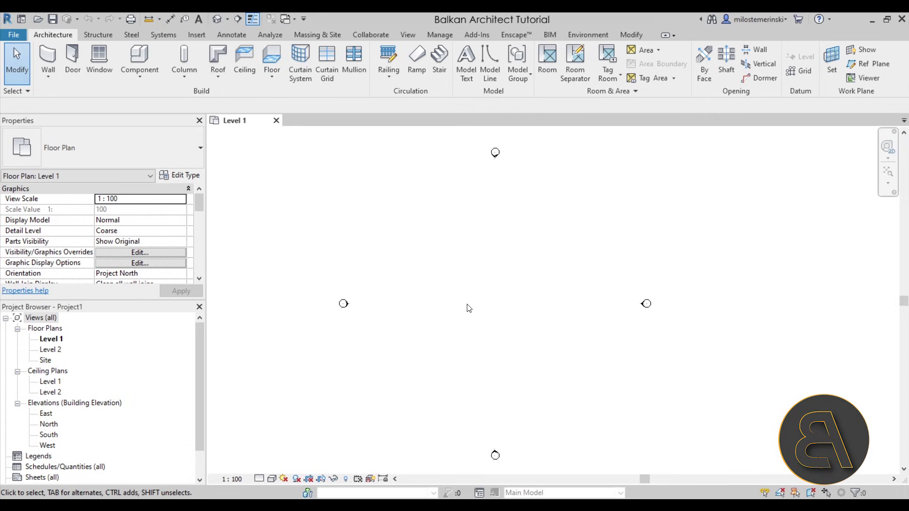
- In the South elevation, lower Level 2 to an elevation of 3000
{"action": "left_click", "coordinate": [92, 405]}
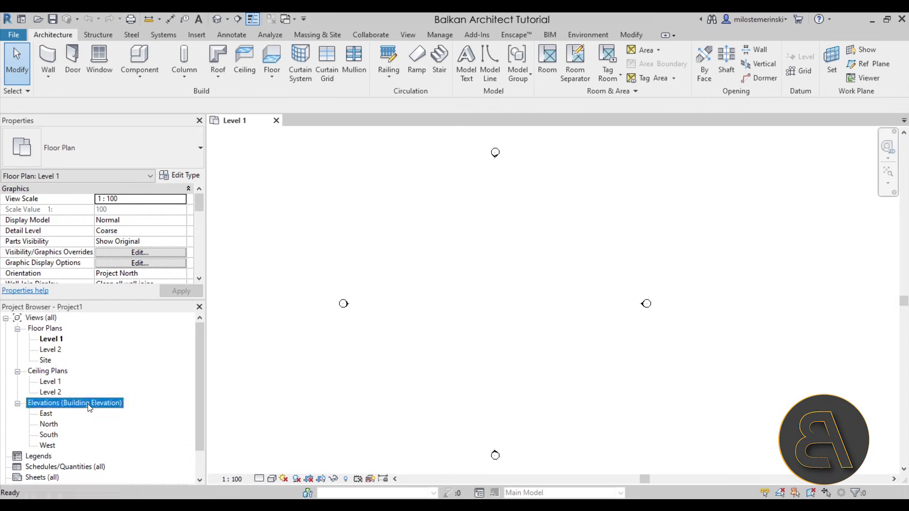
{"action": "double_click", "coordinate": [49, 435]}
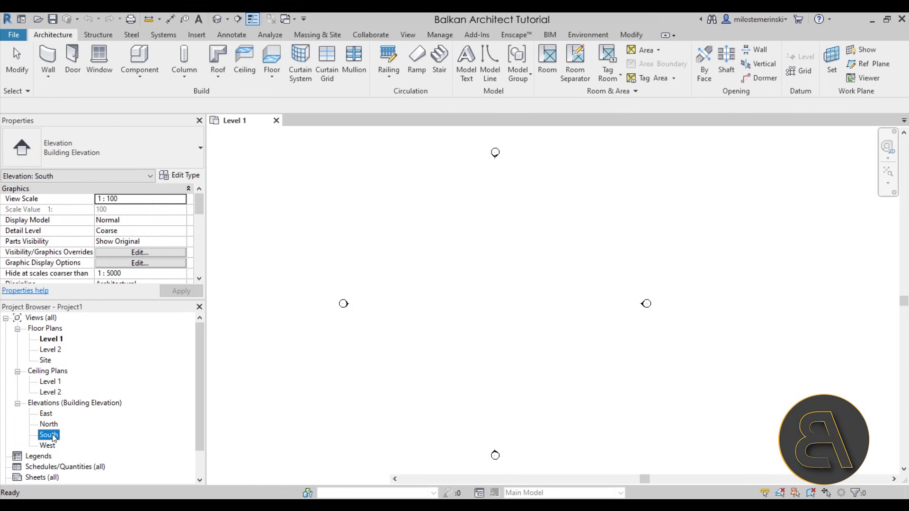
{"action": "left_click_drag", "start_coordinate": [542, 260], "coordinate": [550, 278]}
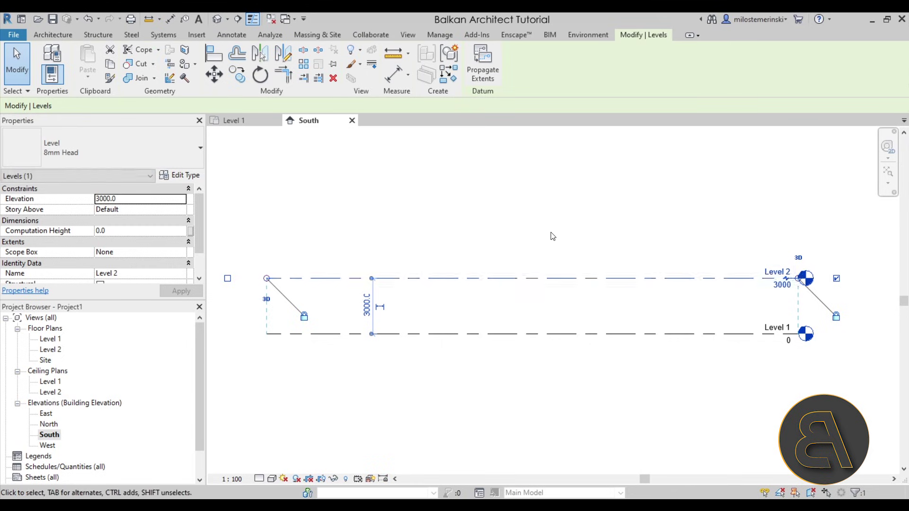
{"action": "left_click", "coordinate": [538, 289]}
{"action": "left_click", "coordinate": [538, 279]}
{"action": "left_click", "coordinate": [632, 244]}
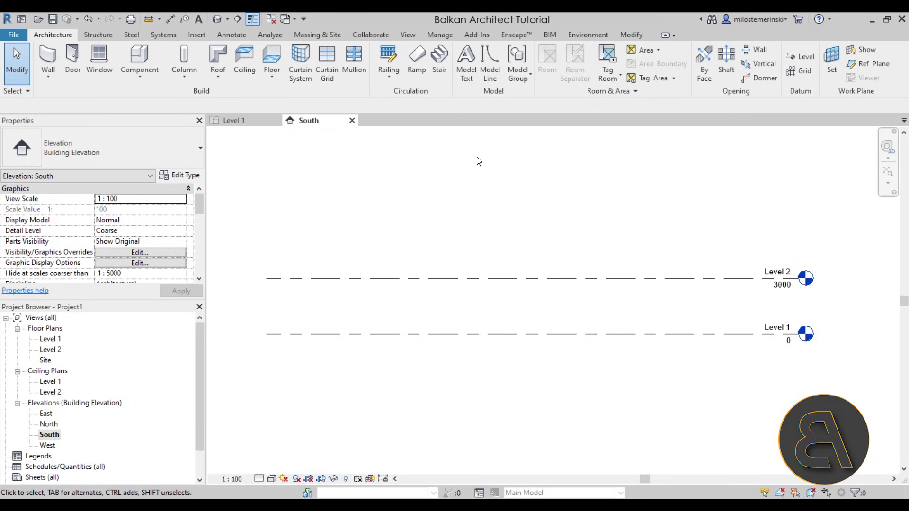
- Add a level 3000 above Level 2, aligned with both ends of the existing level lines
{"action": "left_click", "coordinate": [800, 57]}
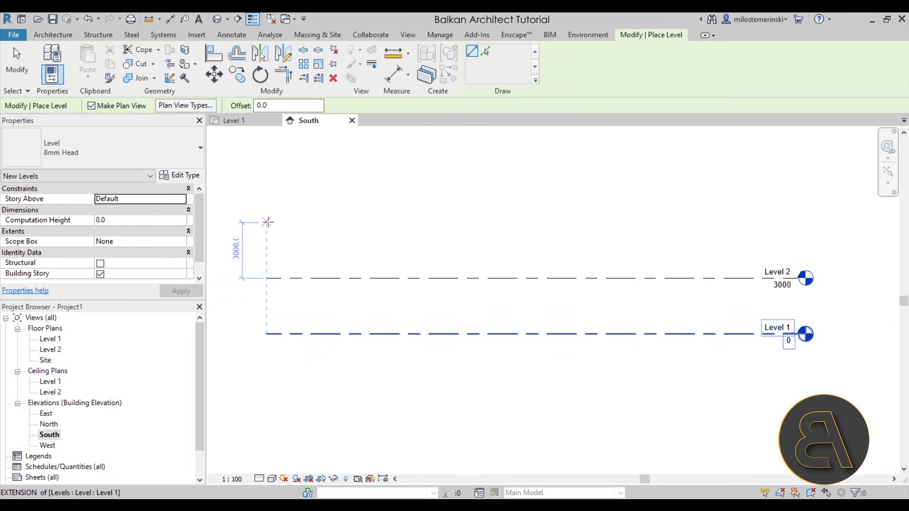
{"action": "left_click", "coordinate": [267, 223]}
{"action": "left_click", "coordinate": [799, 222]}
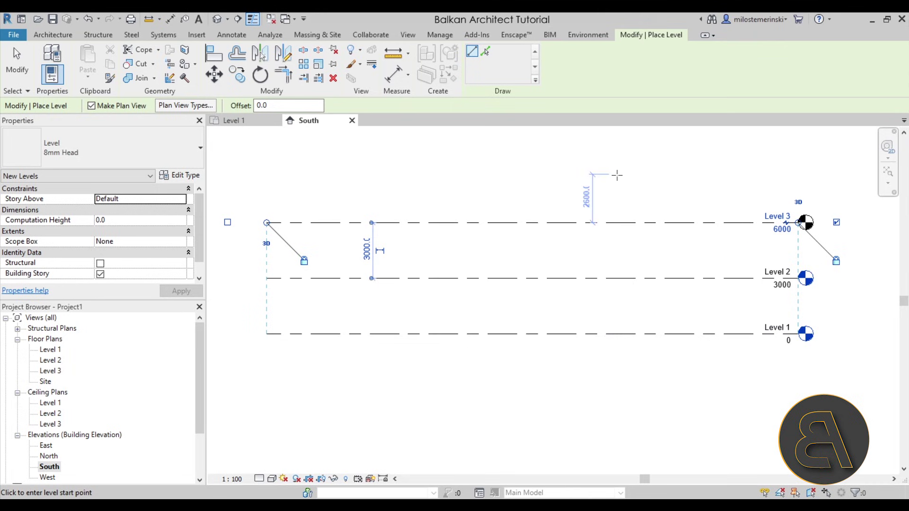
{"action": "key", "text": "Escape"}
{"action": "key", "text": "Escape"}
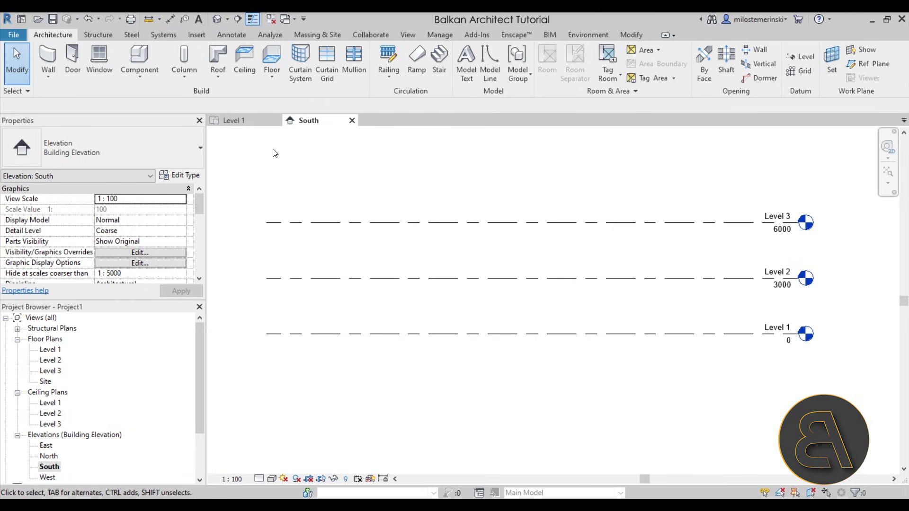
- In the Level 1 plan, place a vertical UC305x305x97 structural column with its height reaching Level 3
{"action": "left_click", "coordinate": [247, 122]}
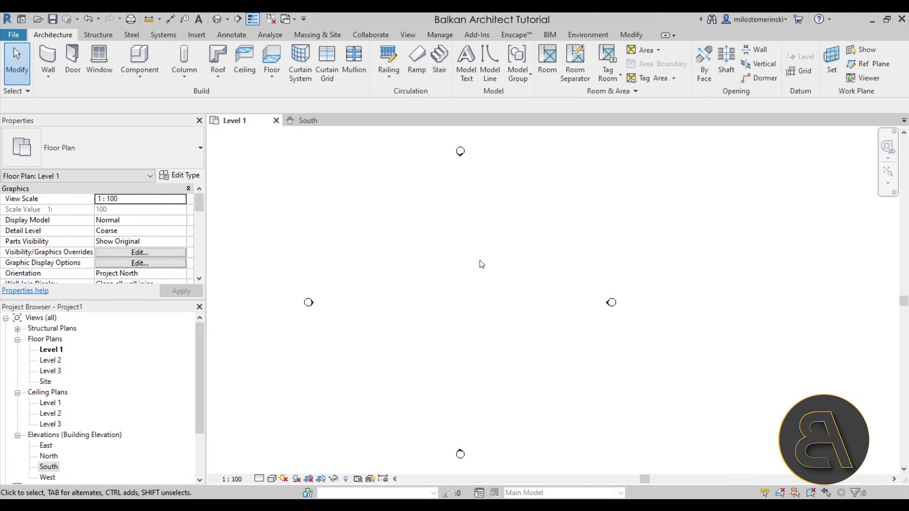
{"action": "left_click", "coordinate": [99, 35]}
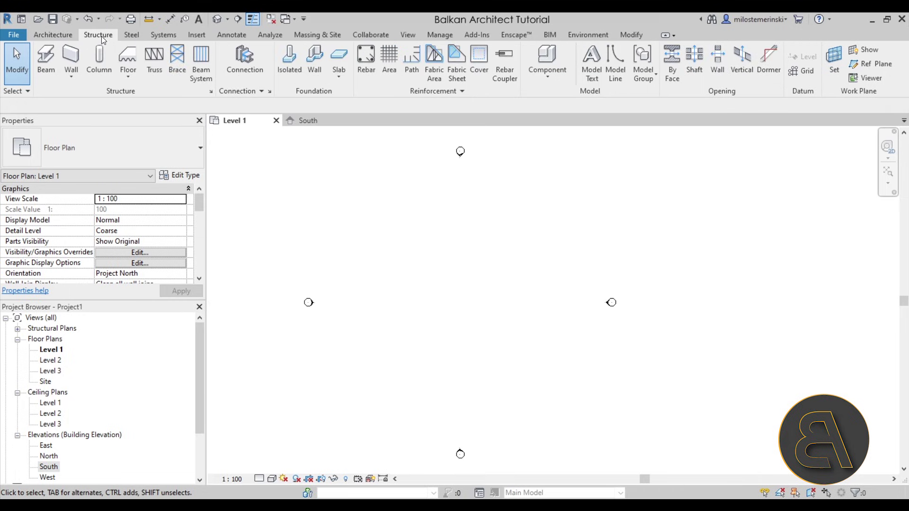
{"action": "left_click", "coordinate": [101, 65]}
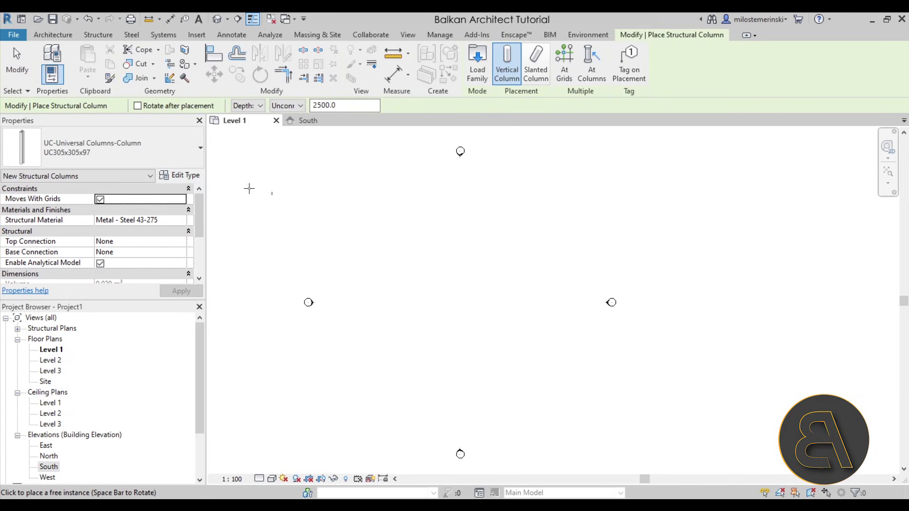
{"action": "left_click", "coordinate": [78, 161]}
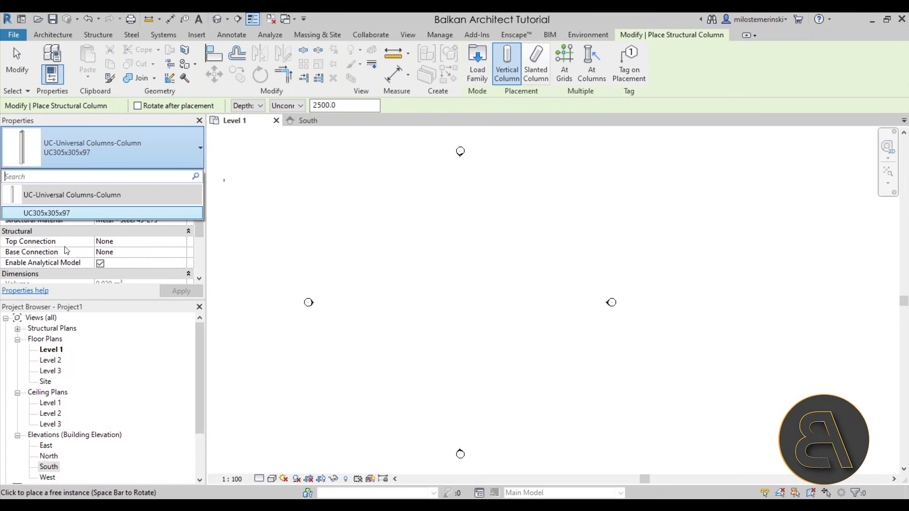
{"action": "left_click", "coordinate": [51, 214]}
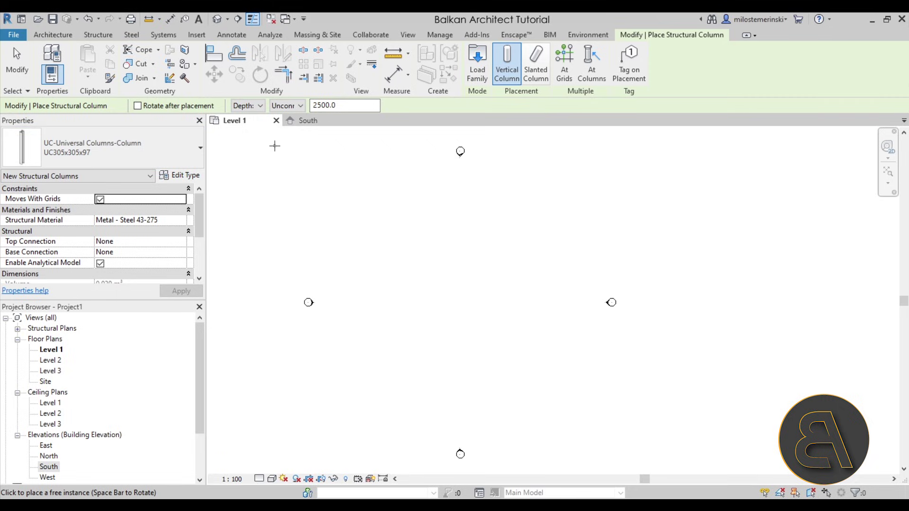
{"action": "left_click", "coordinate": [252, 106]}
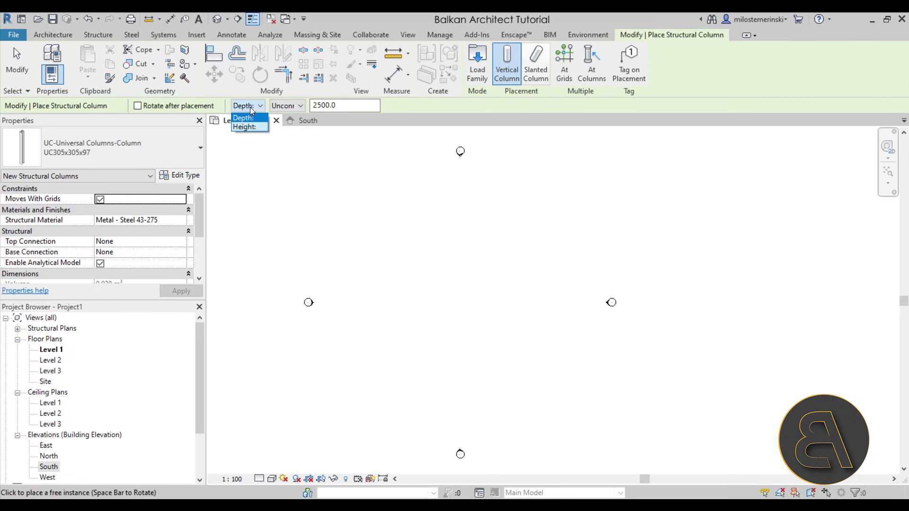
{"action": "left_click", "coordinate": [247, 132]}
{"action": "left_click", "coordinate": [288, 105]}
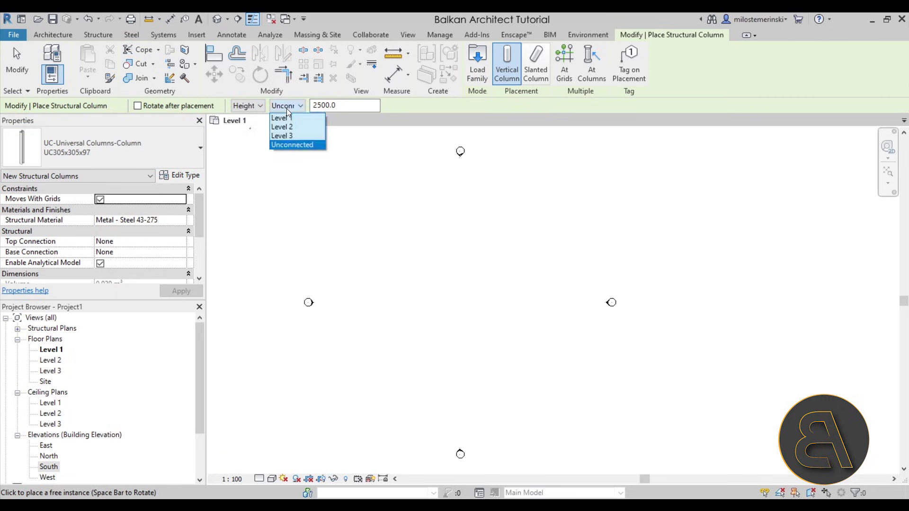
{"action": "left_click", "coordinate": [280, 137]}
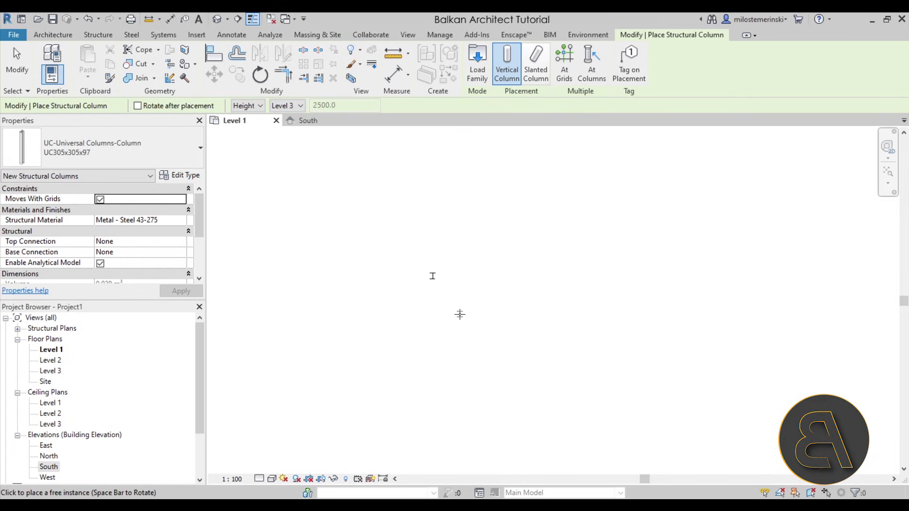
{"action": "key", "text": "Escape"}
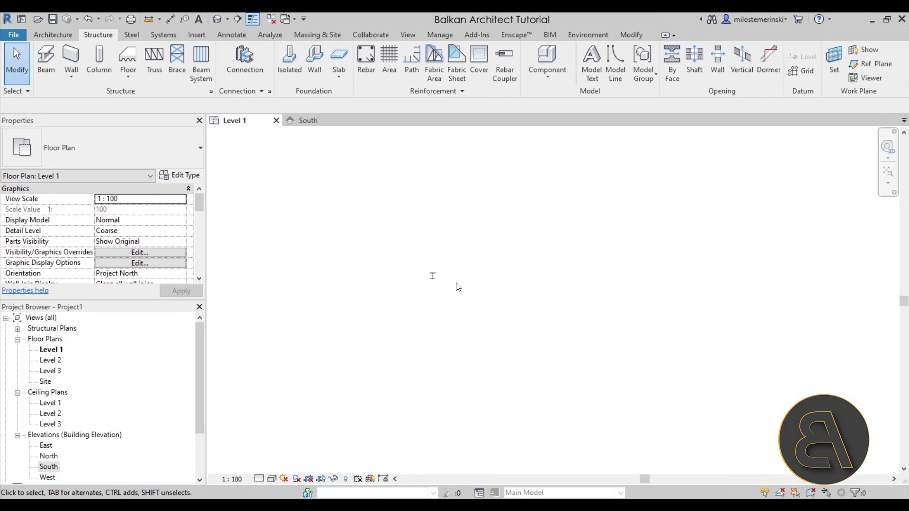
- Show the column in the Level 2 floor plan and set the view's detail level to Fine
{"action": "double_click", "coordinate": [50, 360]}
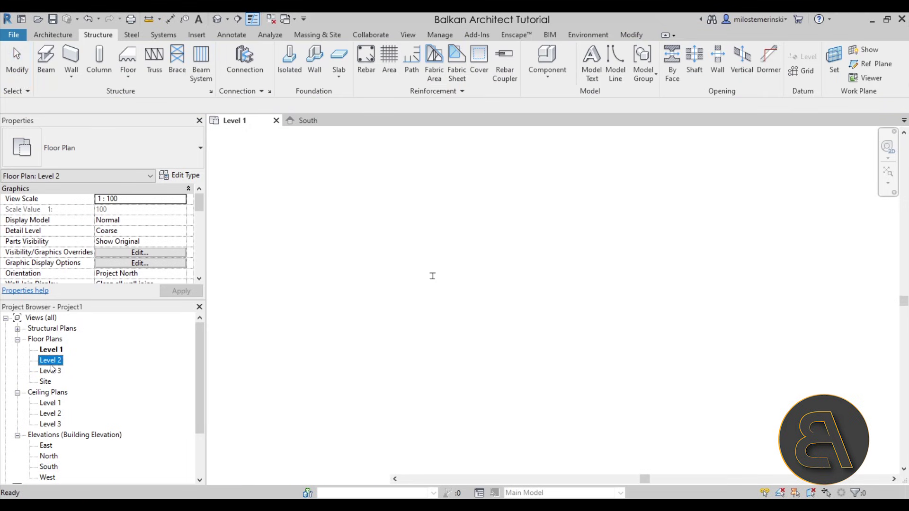
{"action": "scroll", "coordinate": [436, 287], "scroll_direction": "up", "scroll_amount": 5}
{"action": "scroll", "coordinate": [430, 286], "scroll_direction": "up", "scroll_amount": 1}
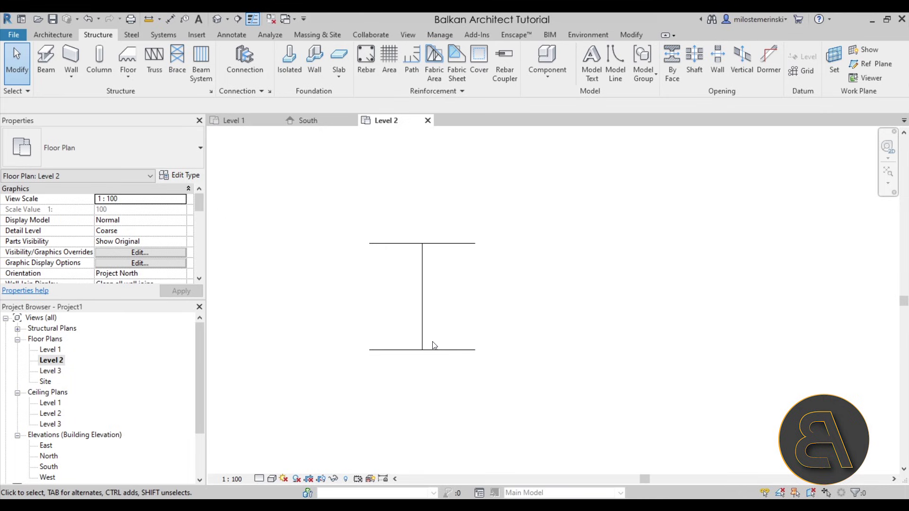
{"action": "left_click", "coordinate": [259, 479]}
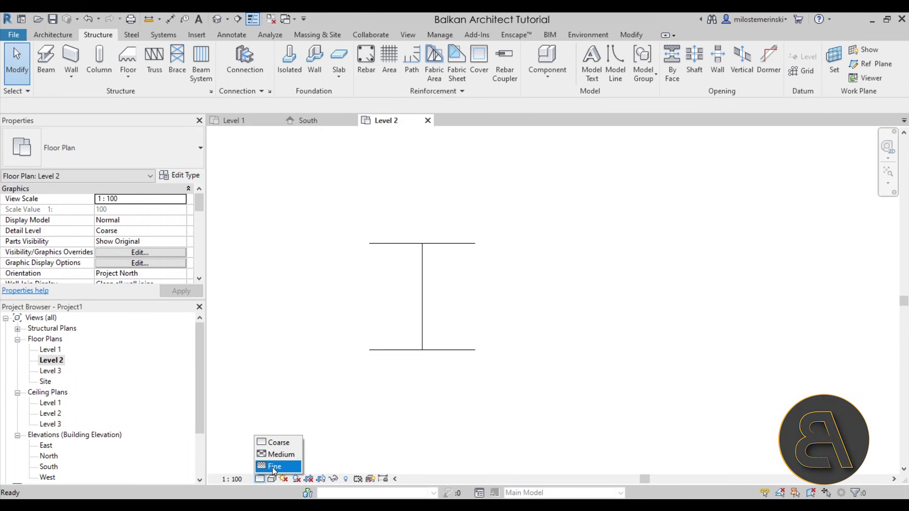
{"action": "left_click", "coordinate": [275, 467]}
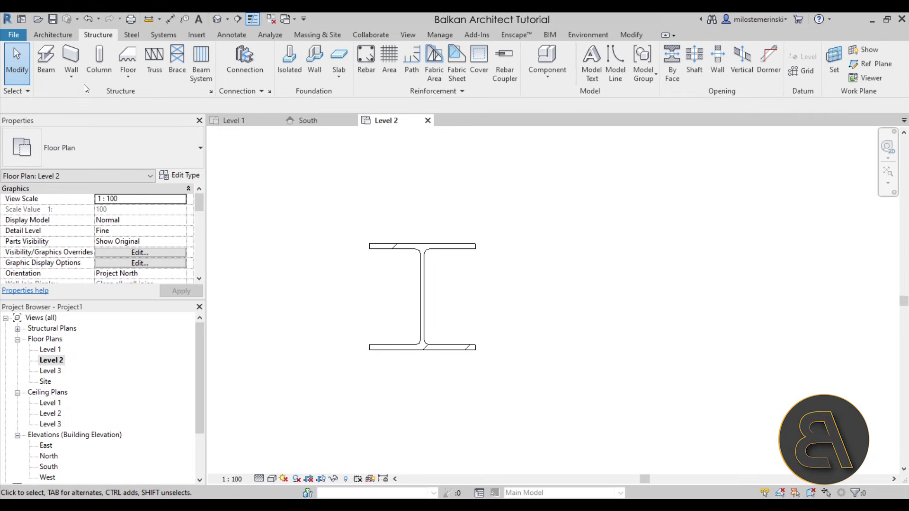
- Start the Beam tool and browse the US Metric family library to the Steel folder under Structural Framing
{"action": "left_click", "coordinate": [43, 71]}
{"action": "left_click", "coordinate": [113, 158]}
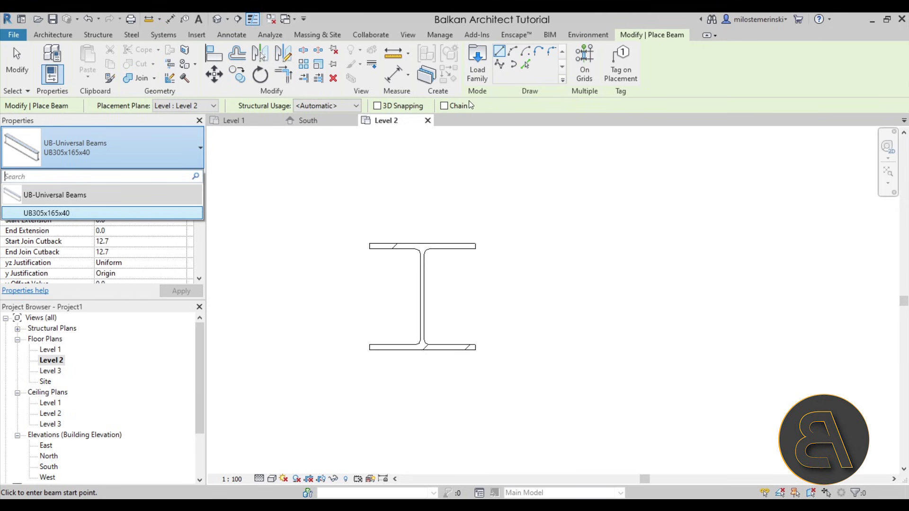
{"action": "left_click", "coordinate": [479, 81]}
{"action": "left_click_drag", "start_coordinate": [467, 141], "coordinate": [476, 158]}
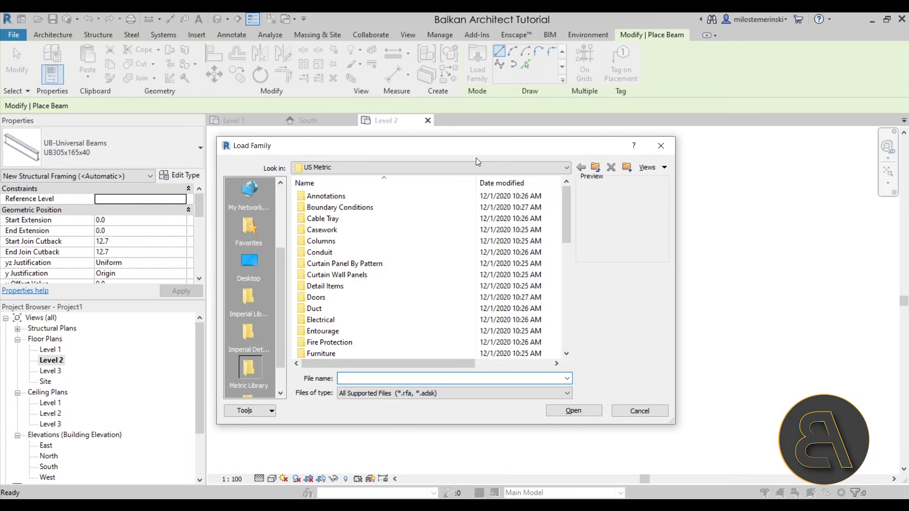
{"action": "left_click_drag", "start_coordinate": [565, 197], "coordinate": [573, 328]}
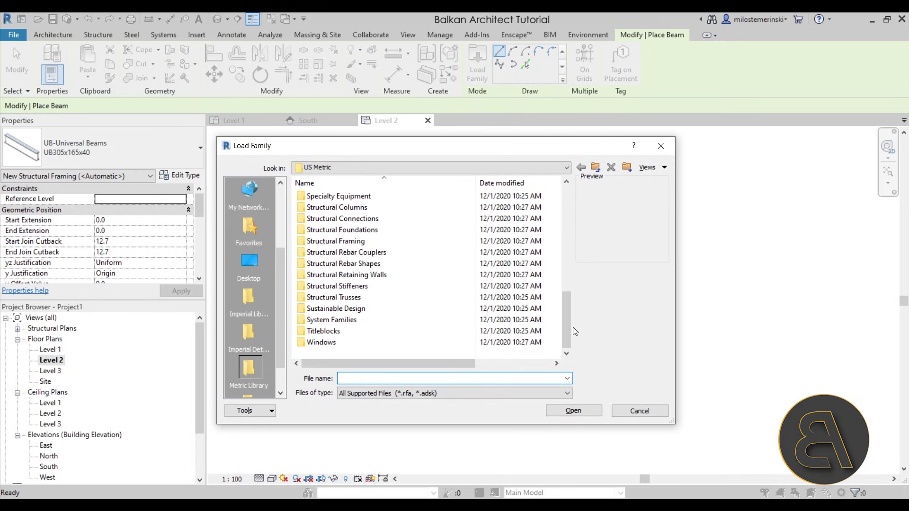
{"action": "left_click", "coordinate": [366, 242]}
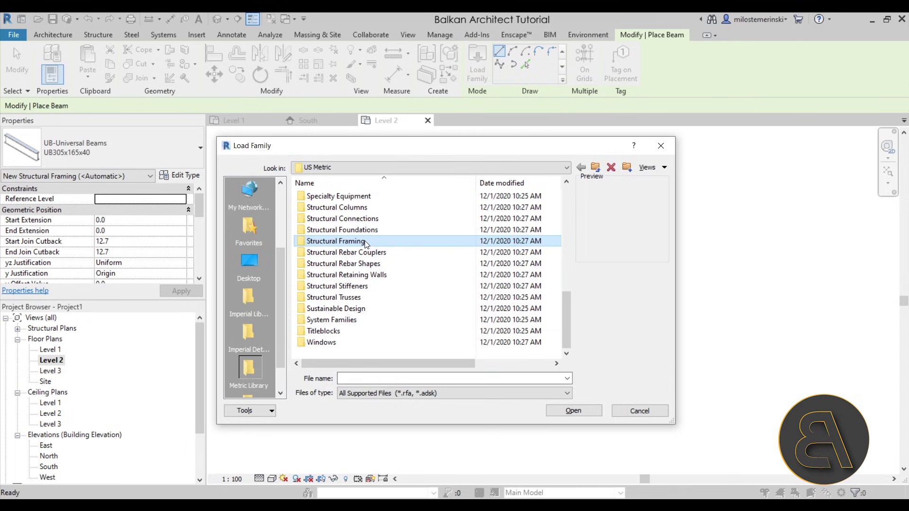
{"action": "double_click", "coordinate": [366, 242]}
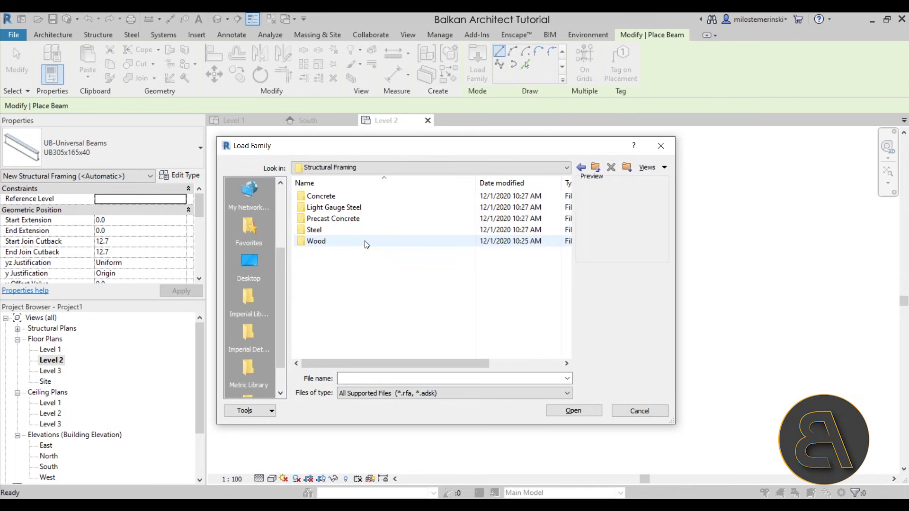
{"action": "double_click", "coordinate": [322, 231]}
- Load the PFC-Parallel Flange Channel family with the 300x90x41PFC type
{"action": "scroll", "coordinate": [468, 265], "scroll_direction": "down", "scroll_amount": 8}
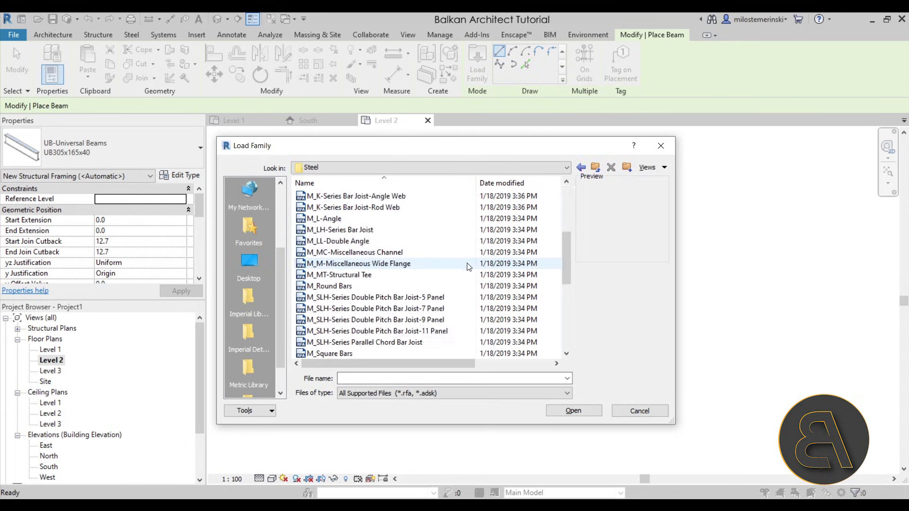
{"action": "scroll", "coordinate": [462, 266], "scroll_direction": "down", "scroll_amount": 3}
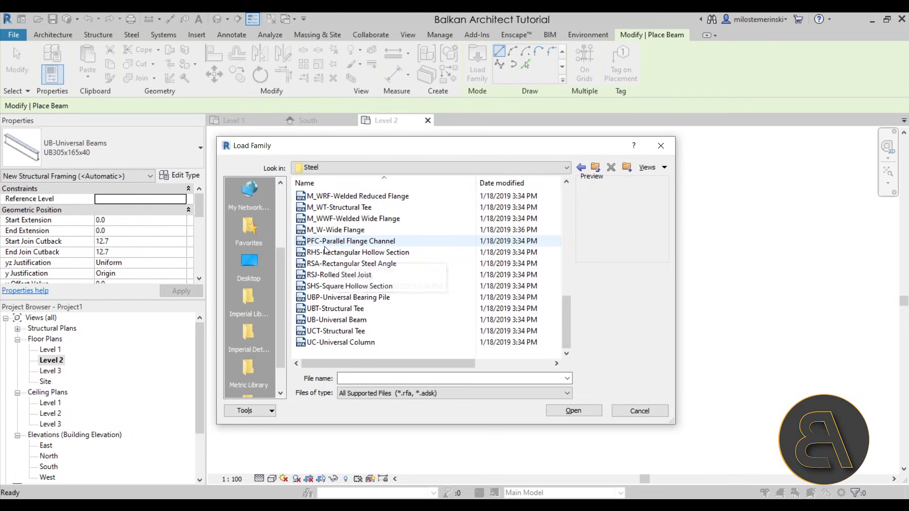
{"action": "left_click", "coordinate": [316, 242]}
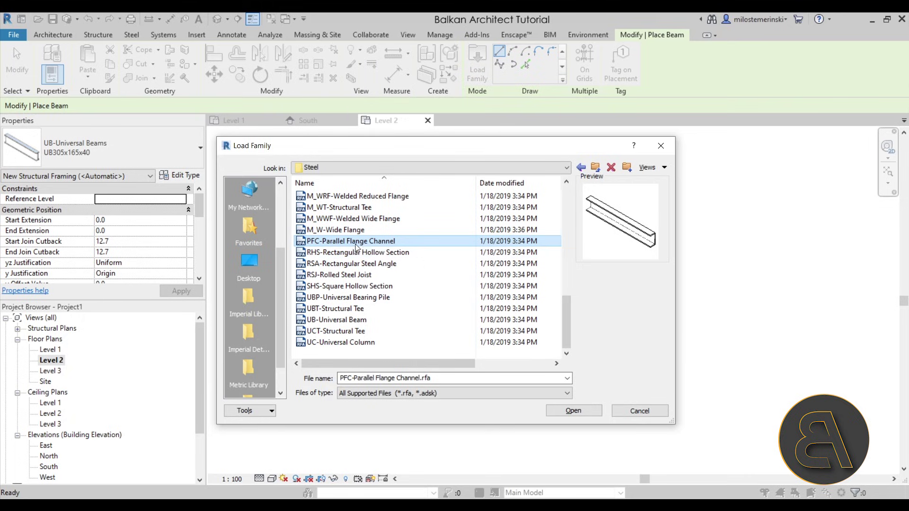
{"action": "left_click", "coordinate": [573, 411]}
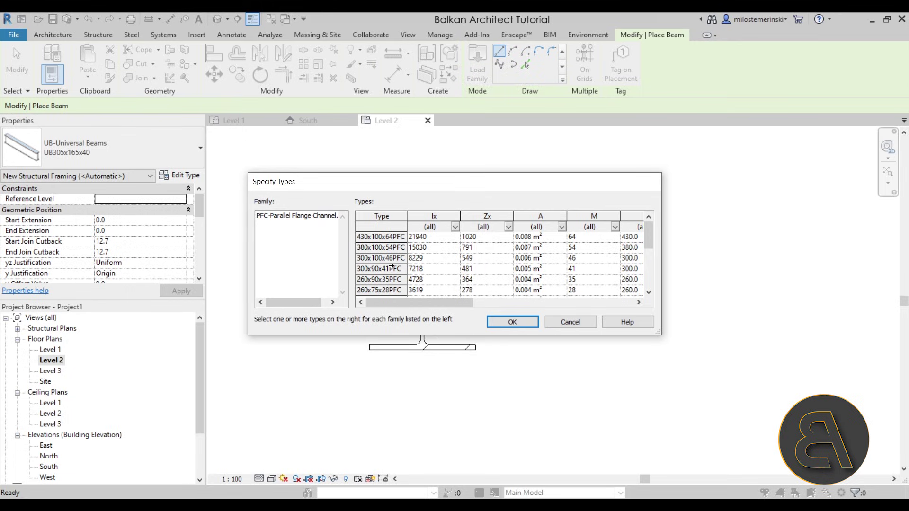
{"action": "left_click", "coordinate": [369, 269]}
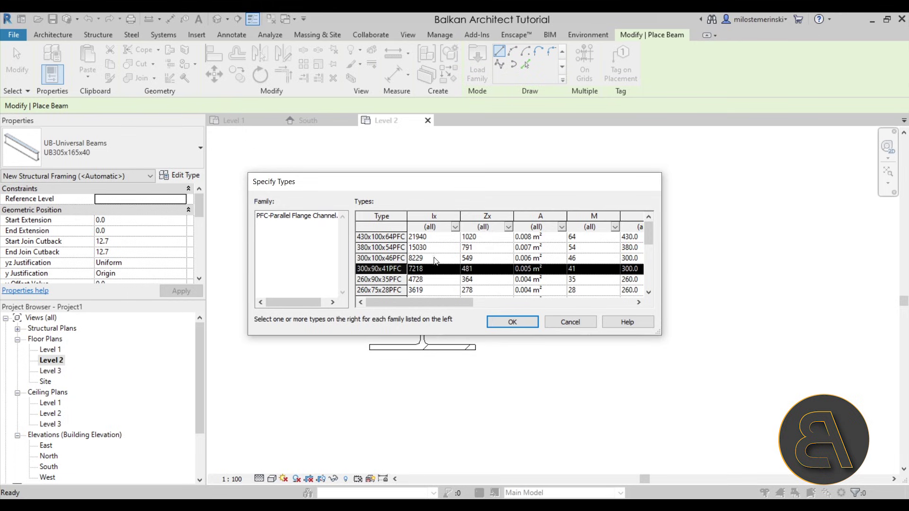
{"action": "left_click", "coordinate": [511, 322]}
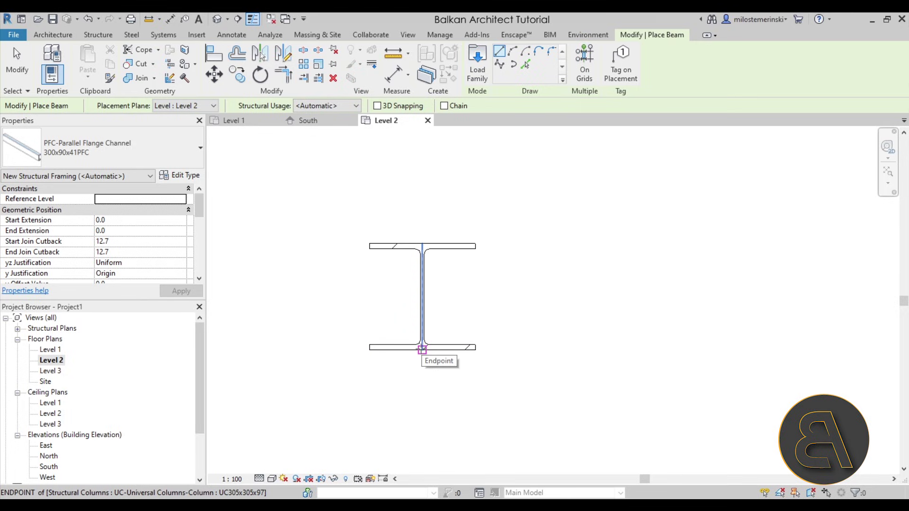
- Draw a horizontal 300x90x41PFC beam 2000 mm long, starting at the midpoint of the column's lower flange edge and running right
{"action": "left_click", "coordinate": [422, 349]}
{"action": "scroll", "coordinate": [468, 347], "scroll_direction": "down", "scroll_amount": 5}
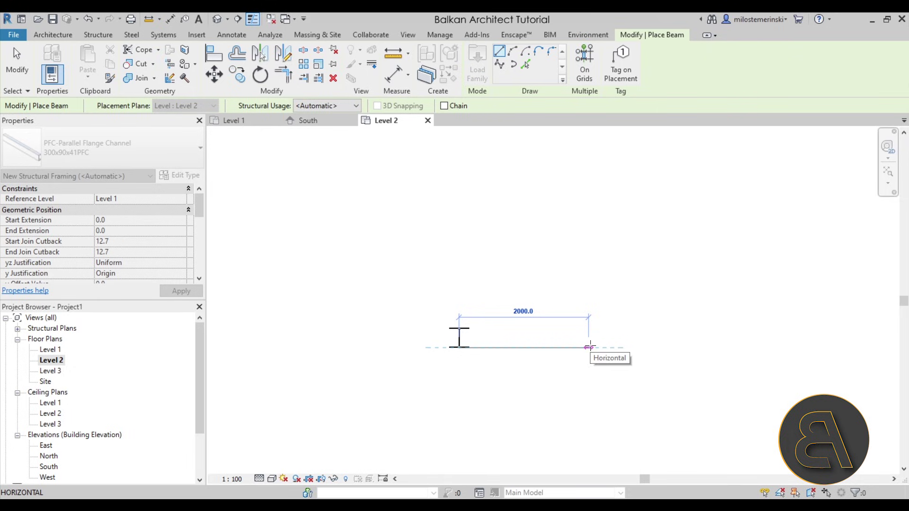
{"action": "left_click", "coordinate": [590, 348]}
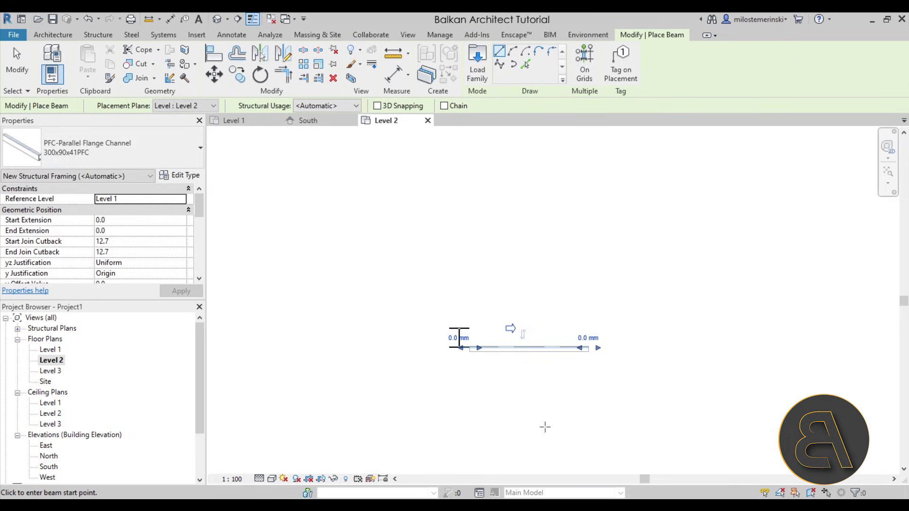
{"action": "key", "text": "Escape"}
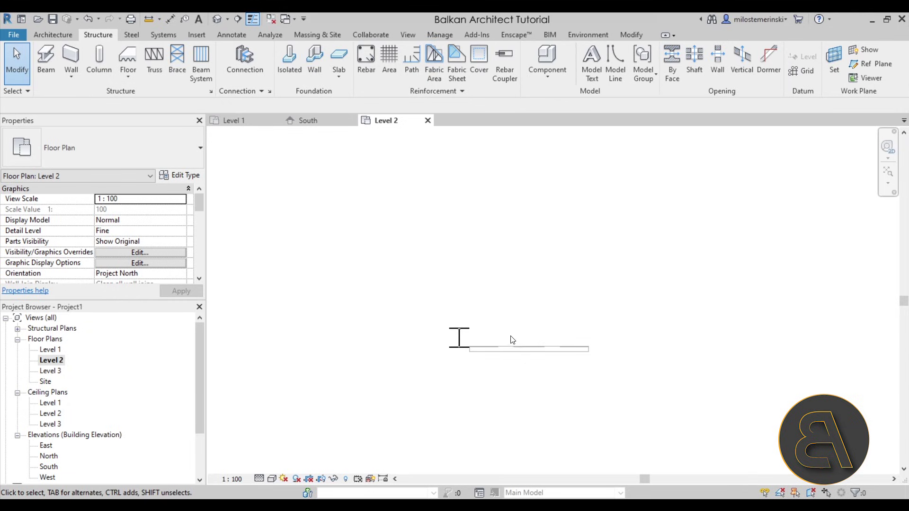
{"action": "scroll", "coordinate": [488, 341], "scroll_direction": "up", "scroll_amount": 2}
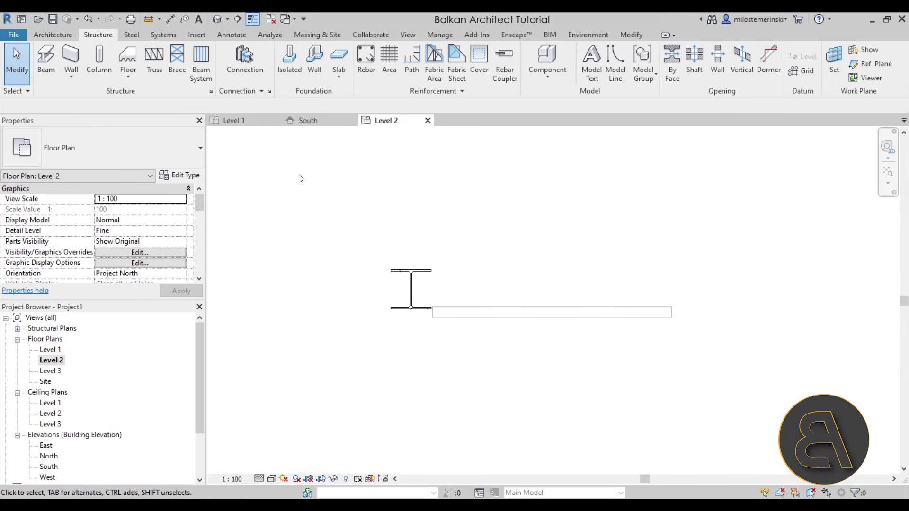
- Set both the Bottom and the View Depth level of the Level 2 plan's view range to Unlimited
{"action": "left_click_drag", "start_coordinate": [199, 202], "coordinate": [29, 244]}
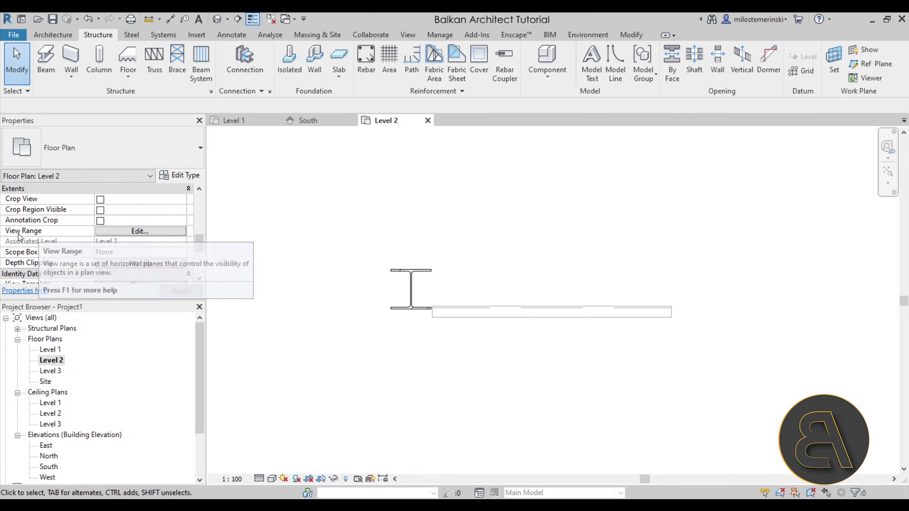
{"action": "left_click", "coordinate": [141, 232]}
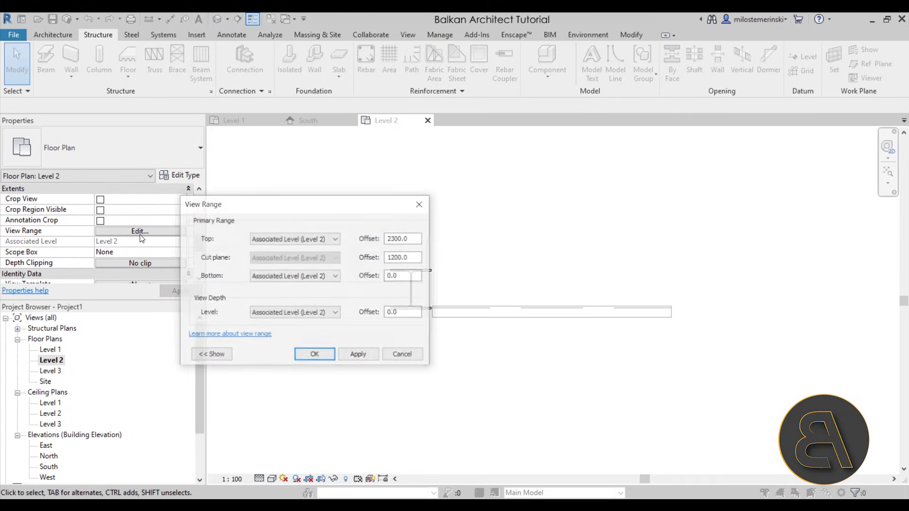
{"action": "left_click", "coordinate": [265, 277]}
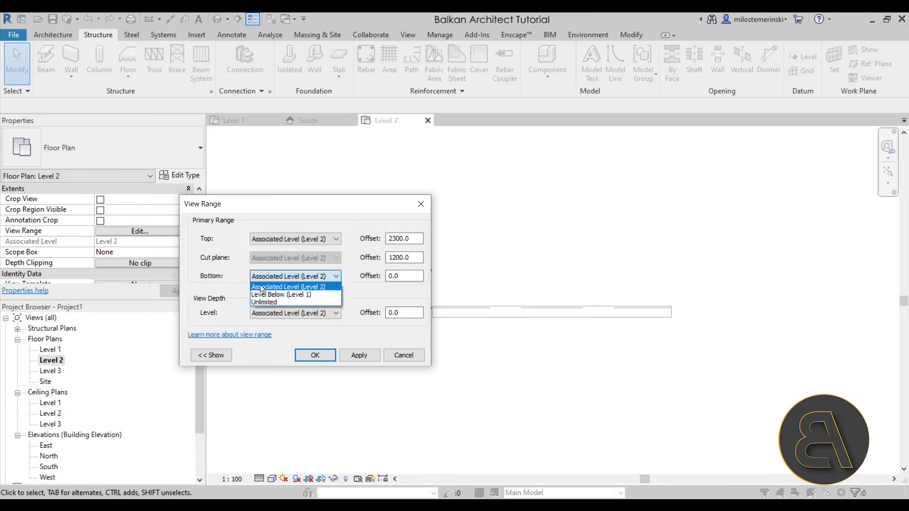
{"action": "left_click", "coordinate": [263, 302]}
{"action": "left_click", "coordinate": [252, 314]}
{"action": "left_click", "coordinate": [273, 338]}
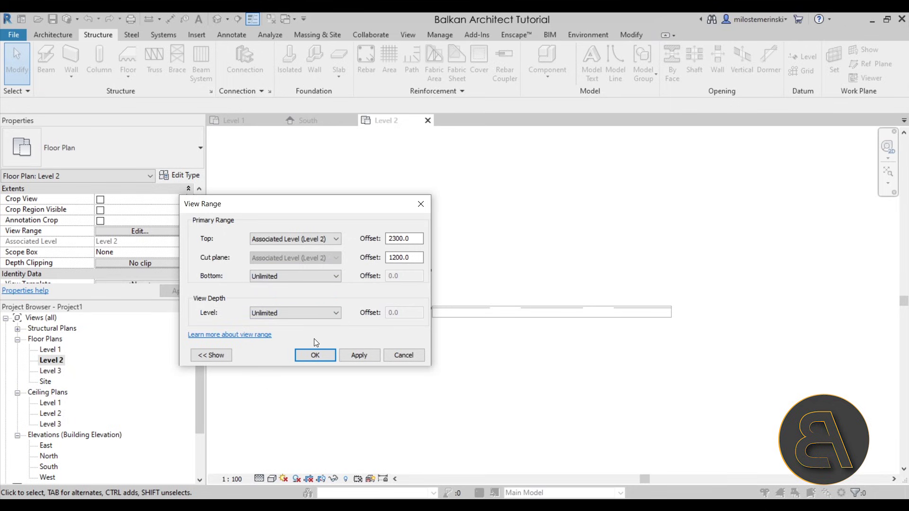
{"action": "left_click", "coordinate": [365, 357]}
{"action": "left_click", "coordinate": [319, 356]}
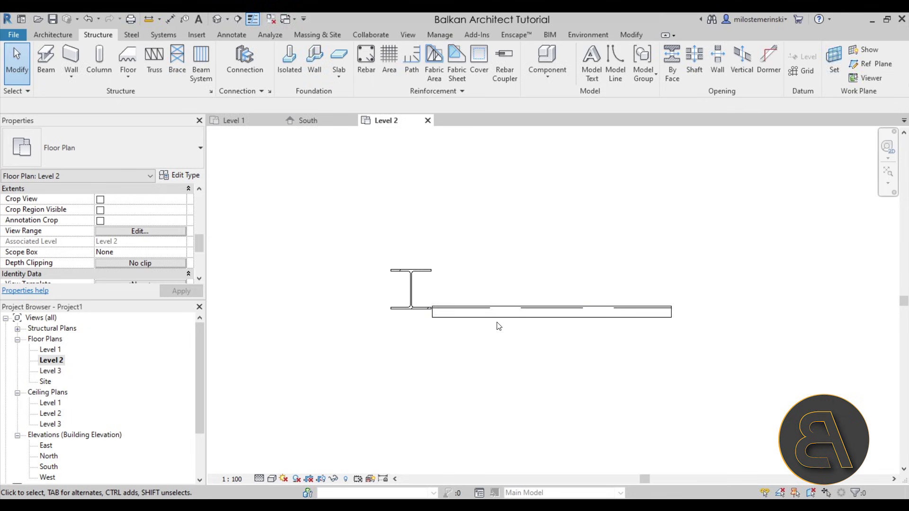
- Extend the channel beam's column-side end left past the column, making the beam about 3300 mm long
{"action": "left_click", "coordinate": [492, 314]}
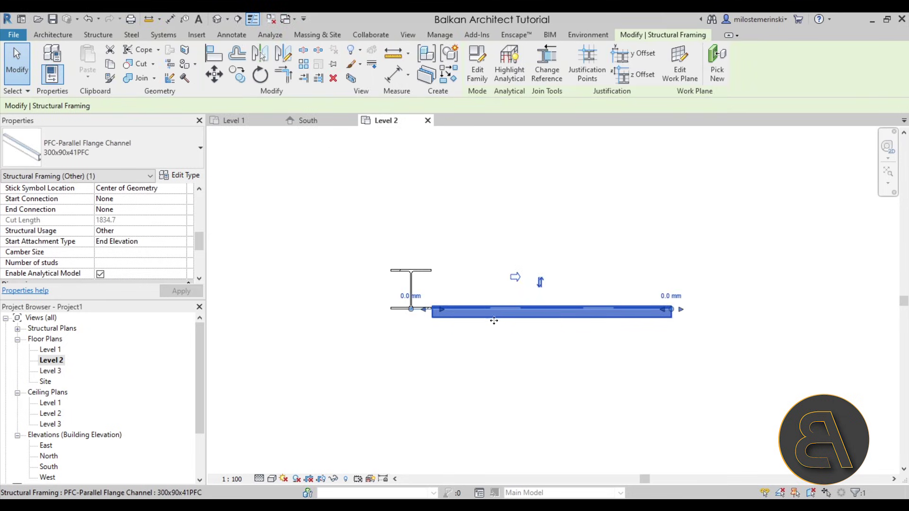
{"action": "left_click_drag", "start_coordinate": [423, 309], "coordinate": [242, 309]}
{"action": "middle_click_drag", "start_coordinate": [327, 341], "coordinate": [419, 350]}
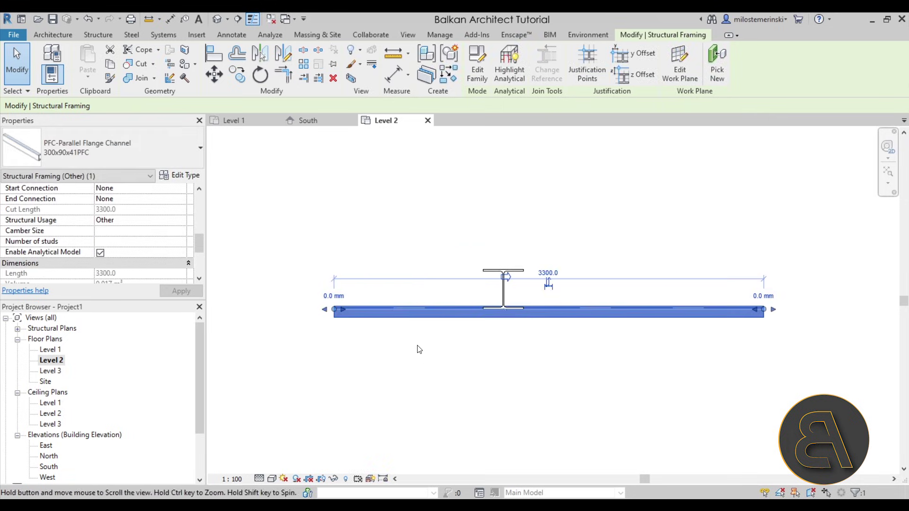
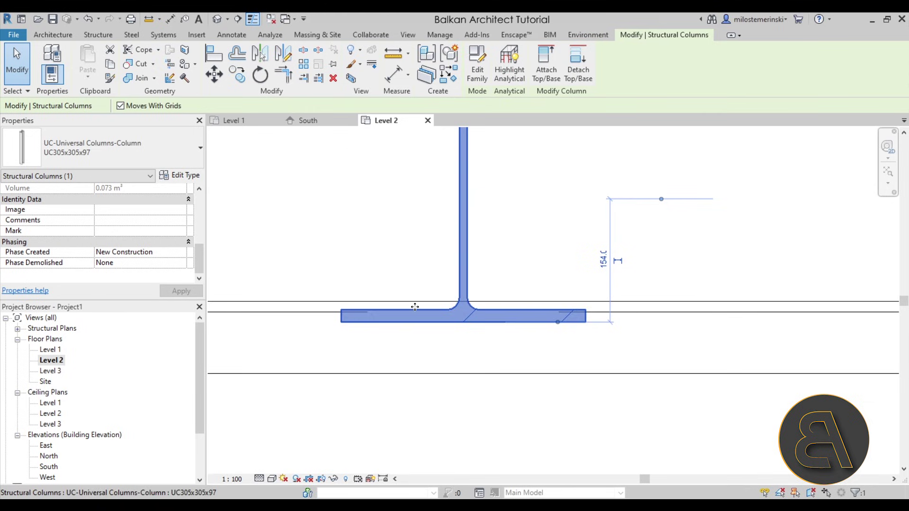
{"action": "left_click", "coordinate": [406, 243]}
{"action": "scroll", "coordinate": [404, 243], "scroll_direction": "down", "scroll_amount": 5}
{"action": "scroll", "coordinate": [448, 254], "scroll_direction": "down", "scroll_amount": 4}
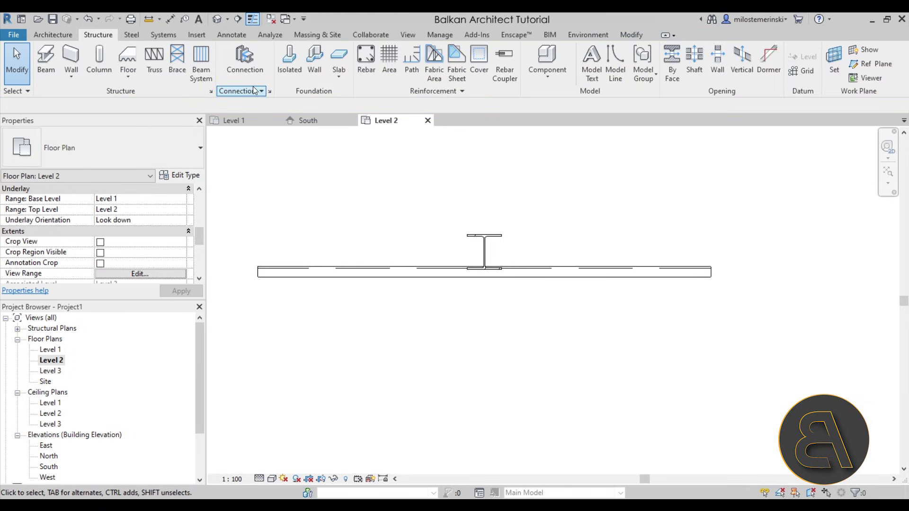
- Open the default 3D view and examine where the channel beam intersects the column flange
{"action": "left_click", "coordinate": [216, 21]}
{"action": "middle_click_drag", "start_coordinate": [530, 331], "coordinate": [552, 341], "text": "shift"}
{"action": "scroll", "coordinate": [552, 341], "scroll_direction": "up", "scroll_amount": 6}
{"action": "middle_click_drag", "start_coordinate": [614, 344], "coordinate": [663, 338], "text": "shift"}
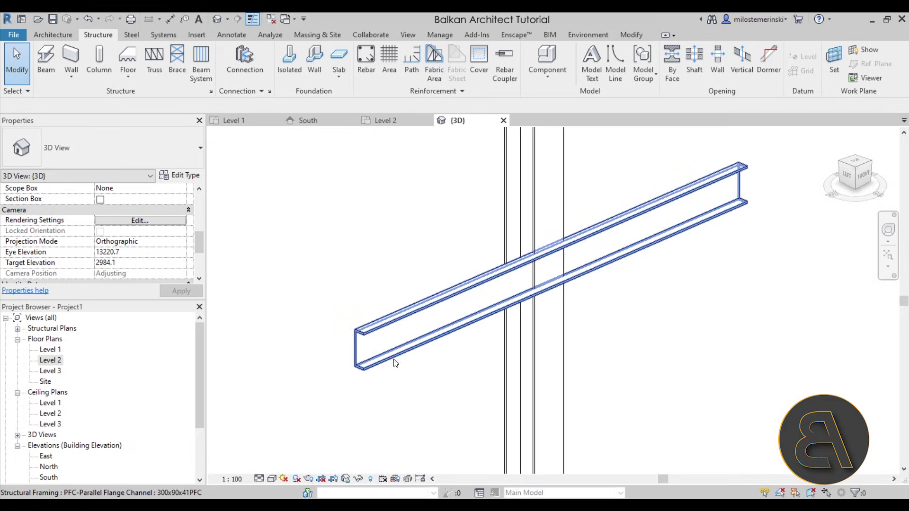
{"action": "middle_click_drag", "start_coordinate": [550, 292], "coordinate": [439, 351], "text": "shift"}
{"action": "scroll", "coordinate": [456, 280], "scroll_direction": "up", "scroll_amount": 3}
{"action": "scroll", "coordinate": [456, 281], "scroll_direction": "up", "scroll_amount": 2}
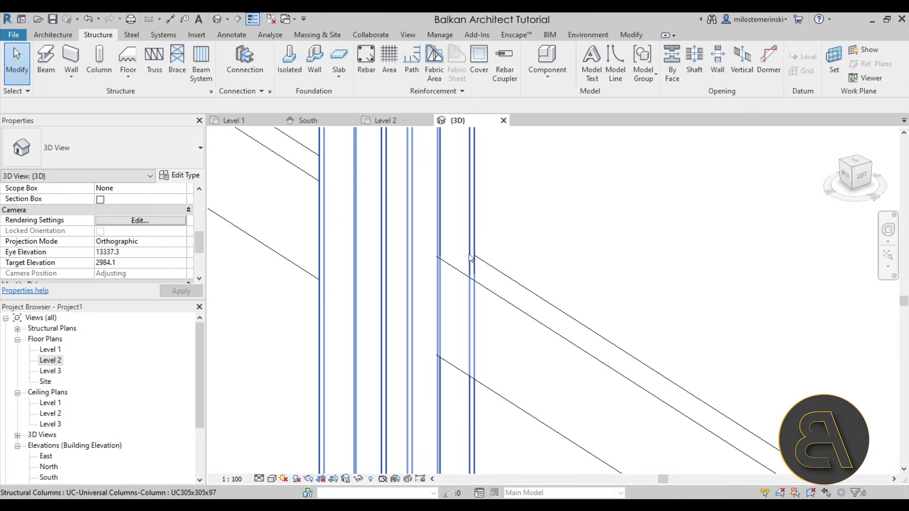
{"action": "left_click", "coordinate": [471, 281]}
{"action": "key", "text": "Escape"}
{"action": "left_click", "coordinate": [476, 286]}
{"action": "left_click", "coordinate": [510, 234]}
{"action": "scroll", "coordinate": [510, 234], "scroll_direction": "down", "scroll_amount": 3}
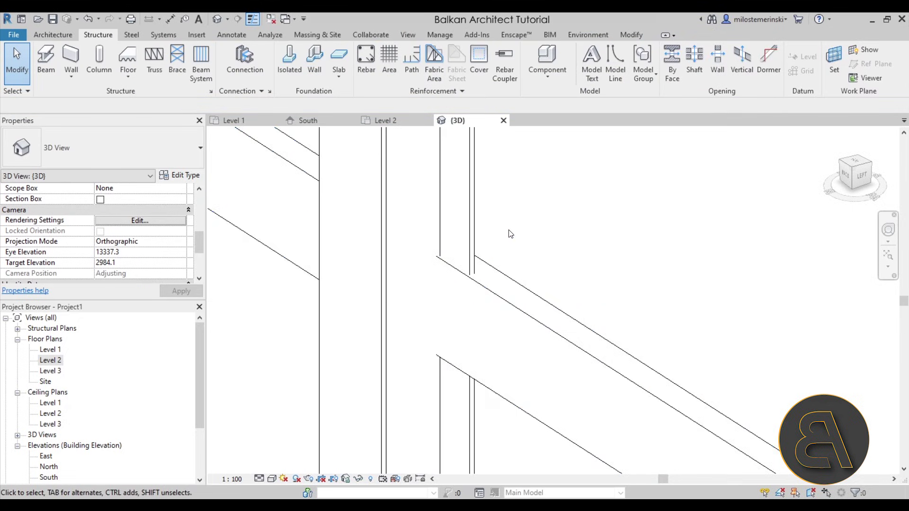
{"action": "middle_click_drag", "start_coordinate": [564, 274], "coordinate": [583, 330]}
- Select the channel beam, inspect where its location line sits on the top flange at the free end, and return to the Level 2 plan
{"action": "left_click", "coordinate": [584, 331]}
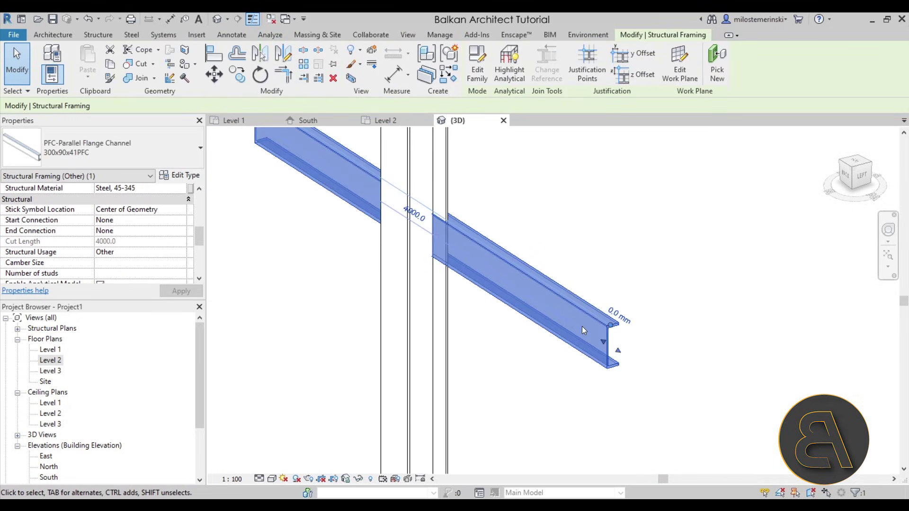
{"action": "scroll", "coordinate": [582, 326], "scroll_direction": "up", "scroll_amount": 5}
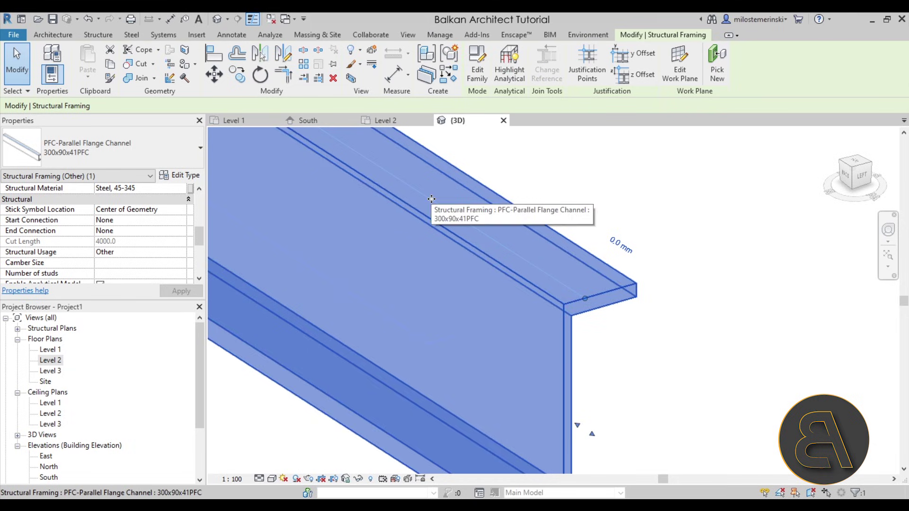
{"action": "scroll", "coordinate": [587, 298], "scroll_direction": "up", "scroll_amount": 2}
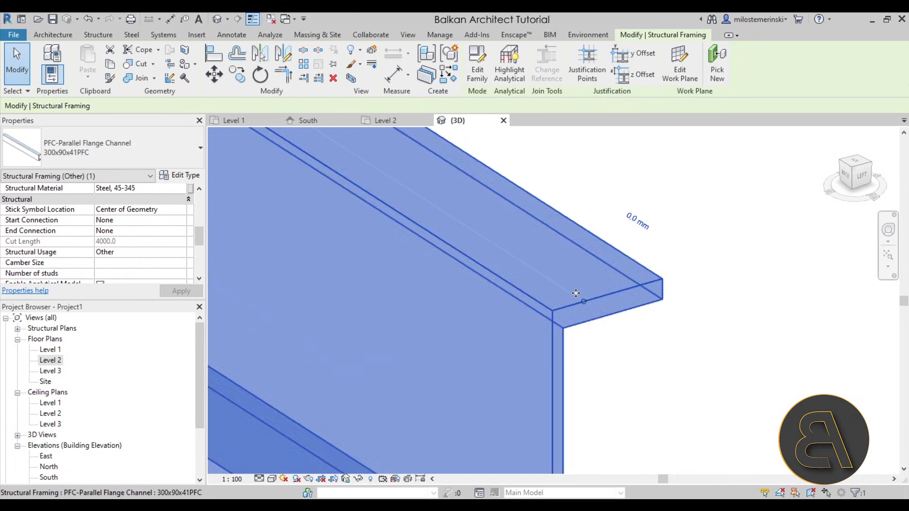
{"action": "scroll", "coordinate": [575, 294], "scroll_direction": "down", "scroll_amount": 1}
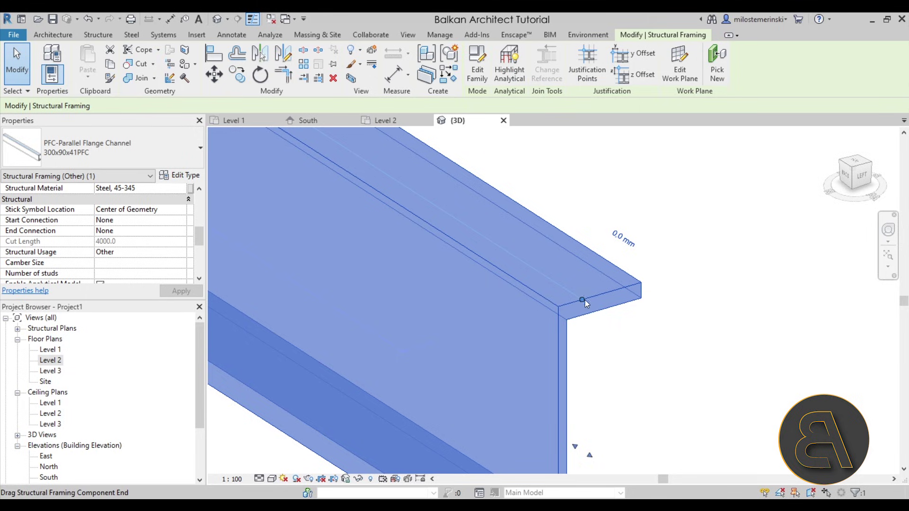
{"action": "scroll", "coordinate": [604, 303], "scroll_direction": "down", "scroll_amount": 3}
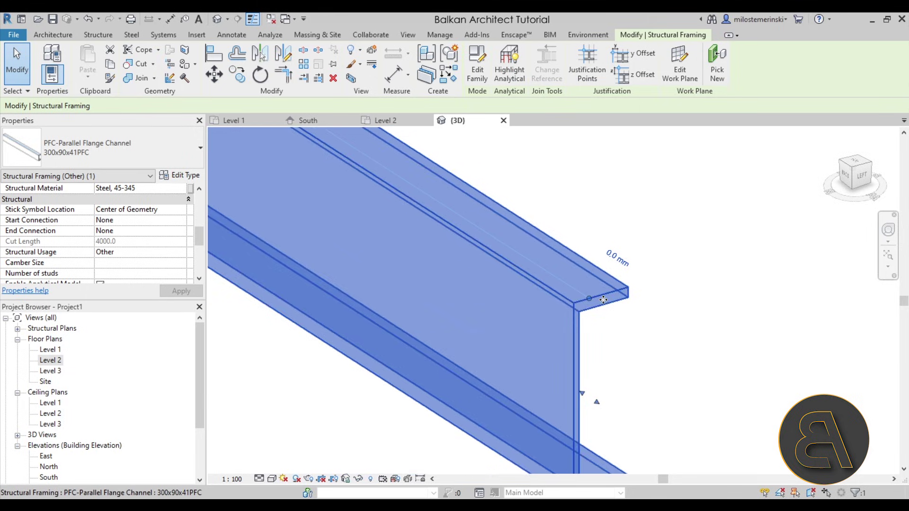
{"action": "scroll", "coordinate": [592, 305], "scroll_direction": "up", "scroll_amount": 4}
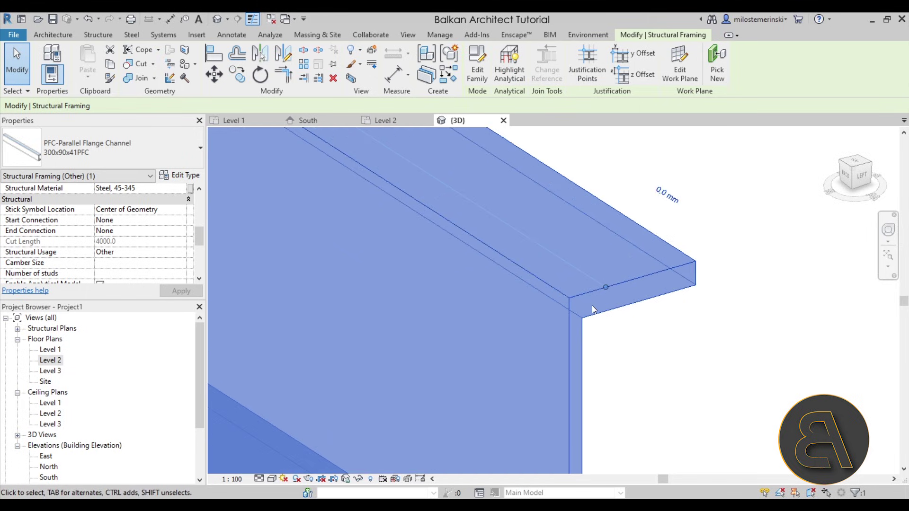
{"action": "scroll", "coordinate": [569, 301], "scroll_direction": "down", "scroll_amount": 4}
{"action": "scroll", "coordinate": [445, 265], "scroll_direction": "up", "scroll_amount": 2}
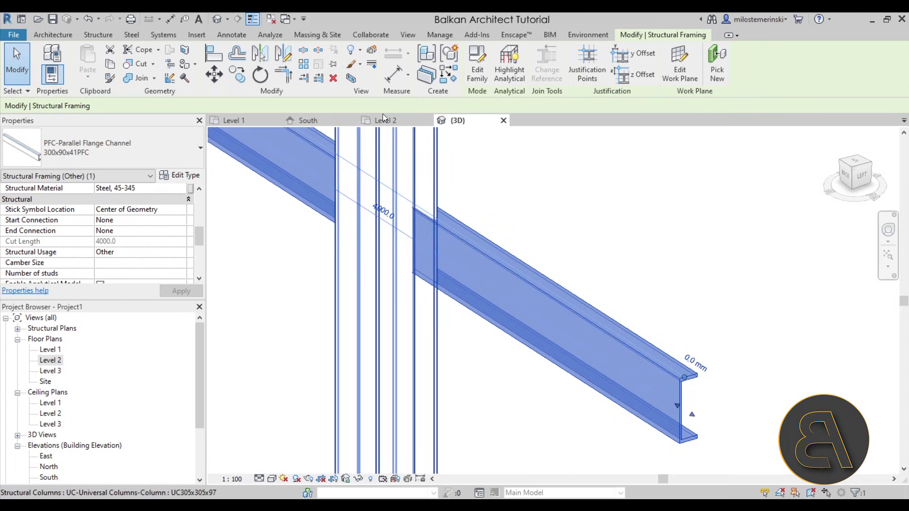
{"action": "left_click", "coordinate": [396, 123]}
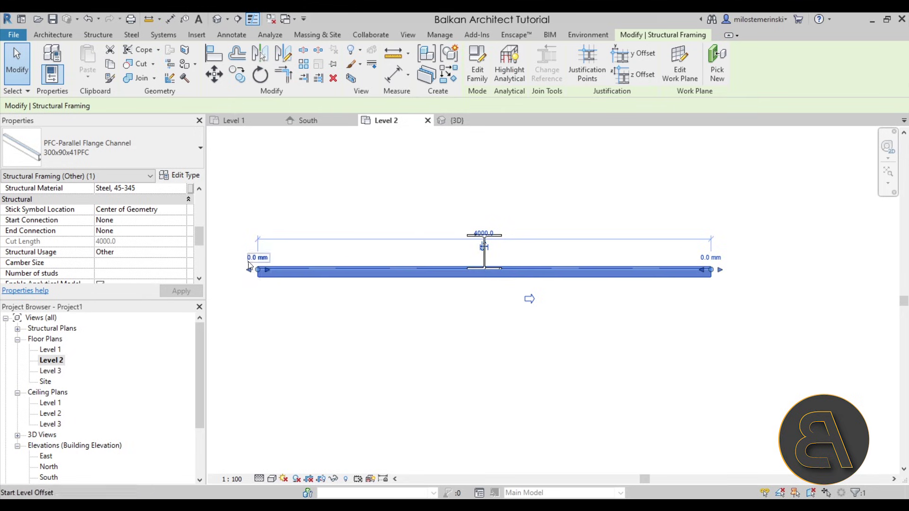
- Examine in the Level 2 plan how the selected channel beam overlaps the column's lower flange
{"action": "scroll", "coordinate": [371, 248], "scroll_direction": "up", "scroll_amount": 5}
{"action": "scroll", "coordinate": [372, 248], "scroll_direction": "down", "scroll_amount": 3}
{"action": "scroll", "coordinate": [832, 355], "scroll_direction": "up", "scroll_amount": 3}
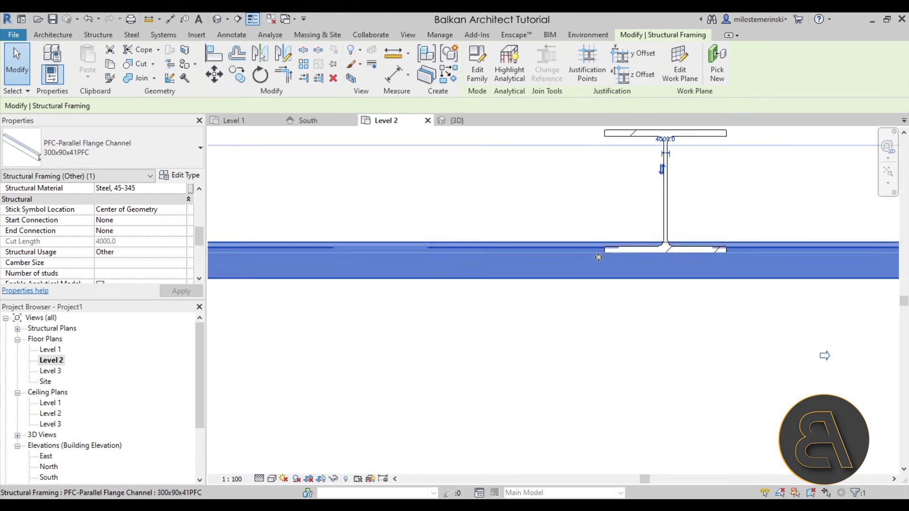
{"action": "scroll", "coordinate": [577, 248], "scroll_direction": "up", "scroll_amount": 3}
{"action": "scroll", "coordinate": [514, 252], "scroll_direction": "down", "scroll_amount": 1}
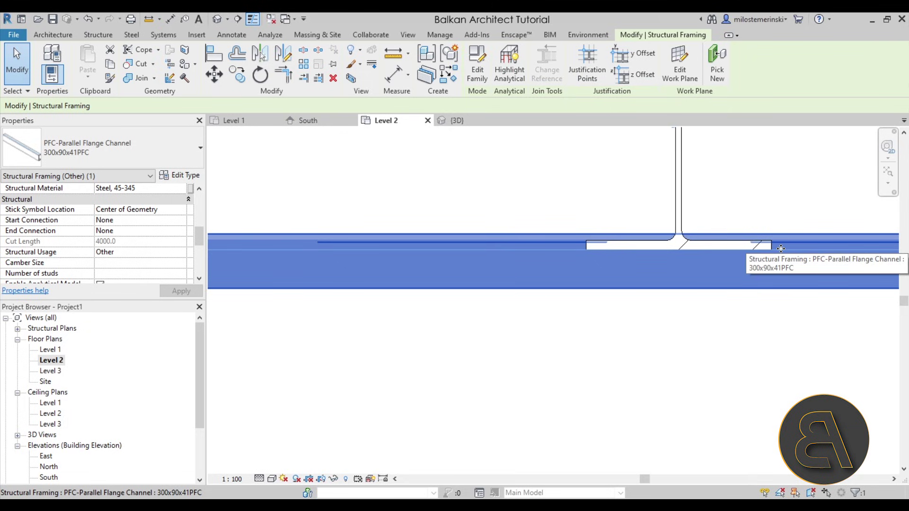
{"action": "scroll", "coordinate": [781, 249], "scroll_direction": "down", "scroll_amount": 3}
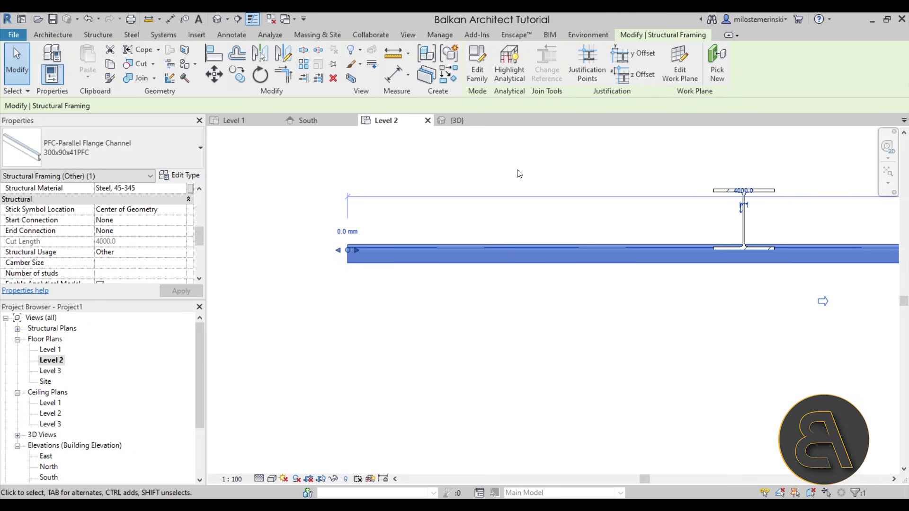
- Set the channel beam's y Justification to Left, working in the default 3D view
{"action": "left_click", "coordinate": [457, 120]}
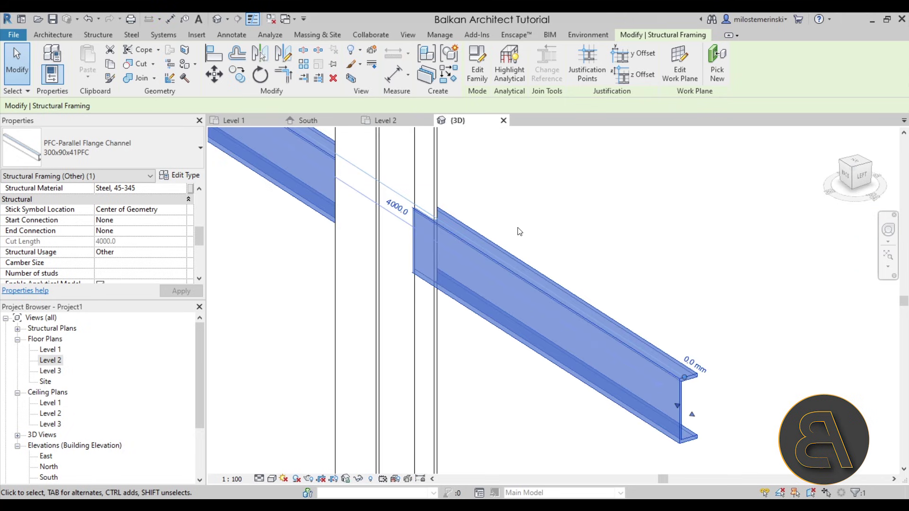
{"action": "scroll", "coordinate": [524, 274], "scroll_direction": "down", "scroll_amount": 2}
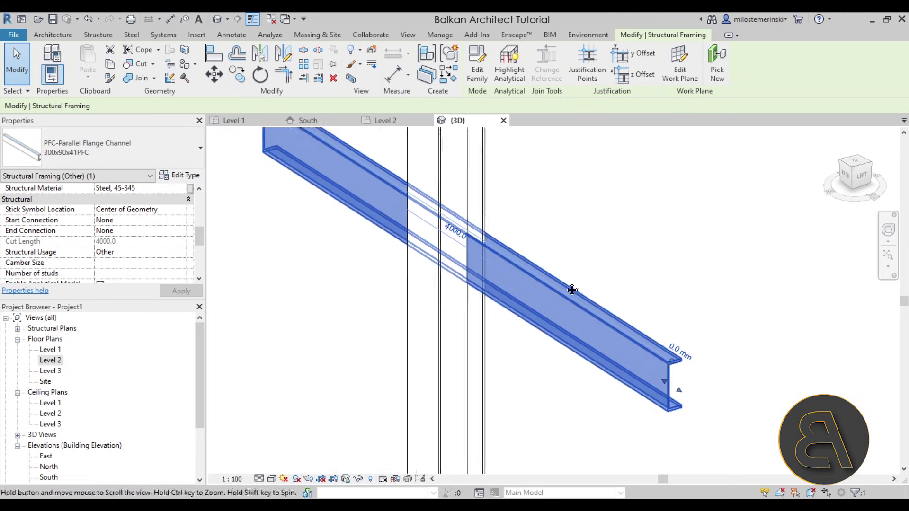
{"action": "scroll", "coordinate": [123, 246], "scroll_direction": "up", "scroll_amount": 5}
{"action": "scroll", "coordinate": [138, 222], "scroll_direction": "down", "scroll_amount": 2}
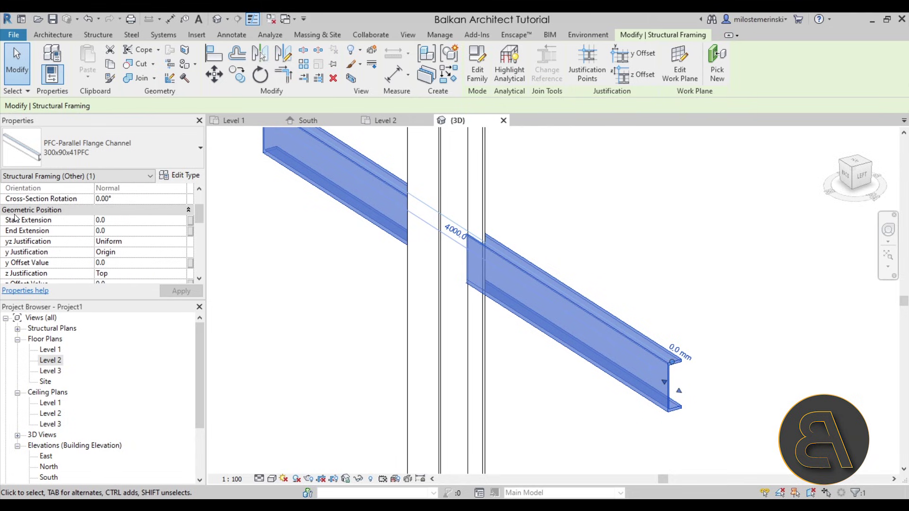
{"action": "scroll", "coordinate": [41, 216], "scroll_direction": "down", "scroll_amount": 1}
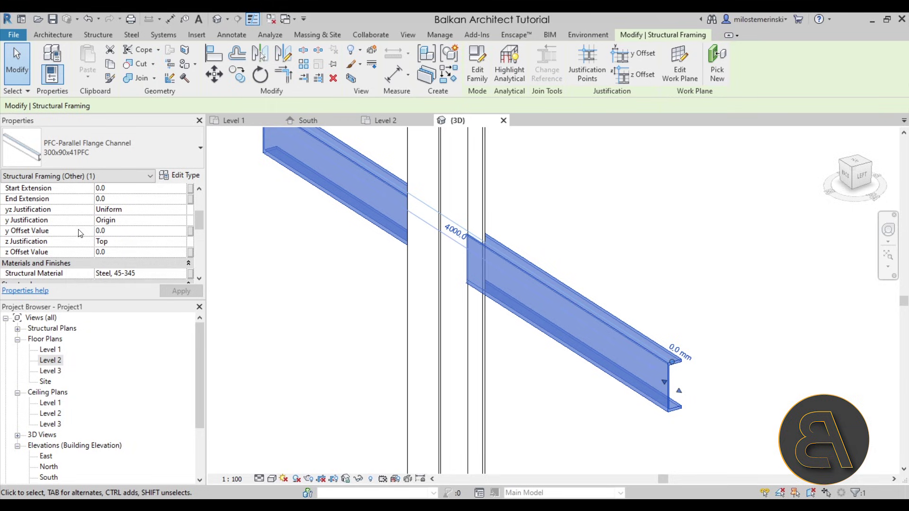
{"action": "left_click", "coordinate": [172, 221]}
{"action": "left_click", "coordinate": [105, 240]}
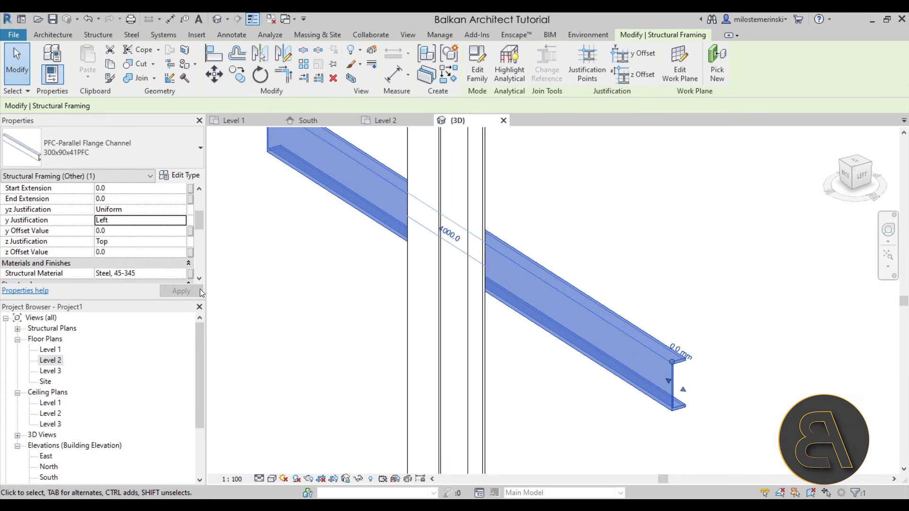
- Inspect in 3D where the channel beam meets the column flange and where its location line sits at the free end
{"action": "left_click", "coordinate": [531, 362]}
{"action": "scroll", "coordinate": [497, 262], "scroll_direction": "up", "scroll_amount": 3}
{"action": "left_click", "coordinate": [478, 215]}
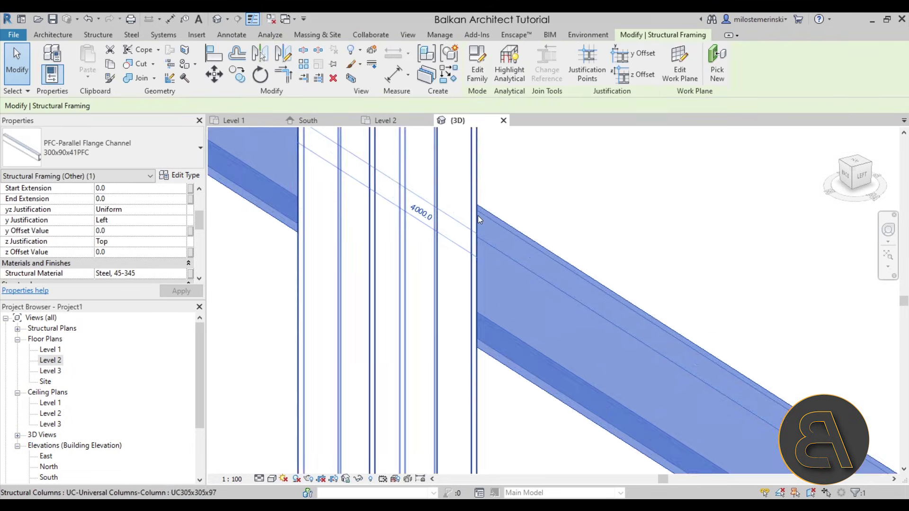
{"action": "scroll", "coordinate": [479, 215], "scroll_direction": "down", "scroll_amount": 3}
{"action": "scroll", "coordinate": [697, 361], "scroll_direction": "up", "scroll_amount": 4}
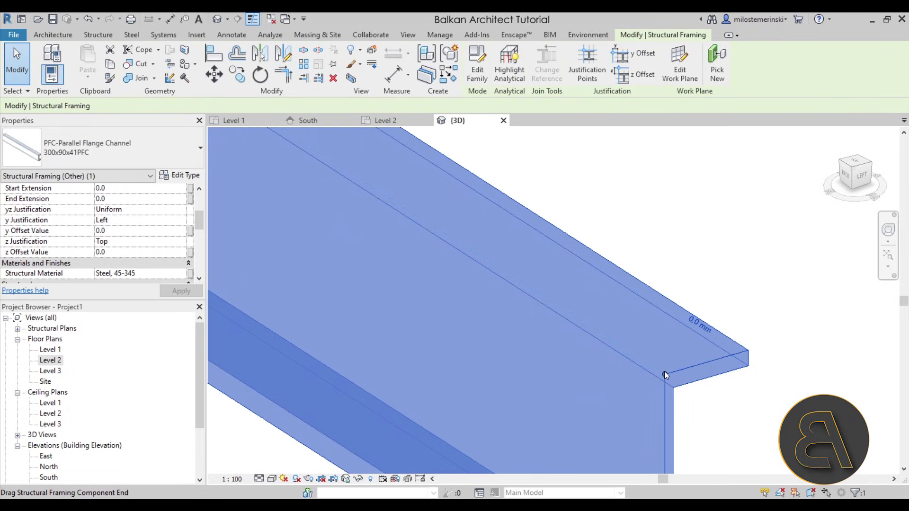
{"action": "scroll", "coordinate": [666, 373], "scroll_direction": "down", "scroll_amount": 2}
{"action": "left_click", "coordinate": [595, 270]}
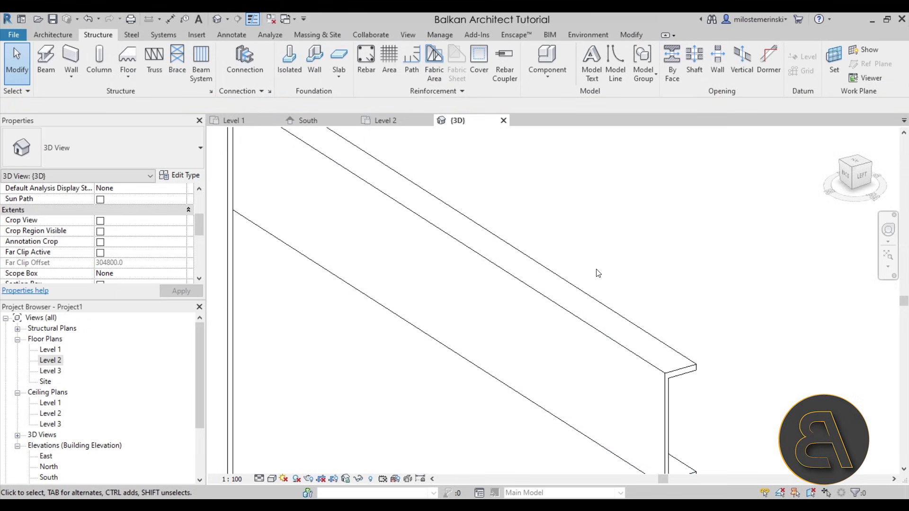
- Check the channel beam's fit against the column flange in the Level 2 plan and from the front in 3D
{"action": "left_click", "coordinate": [393, 122]}
{"action": "scroll", "coordinate": [710, 277], "scroll_direction": "up", "scroll_amount": 3}
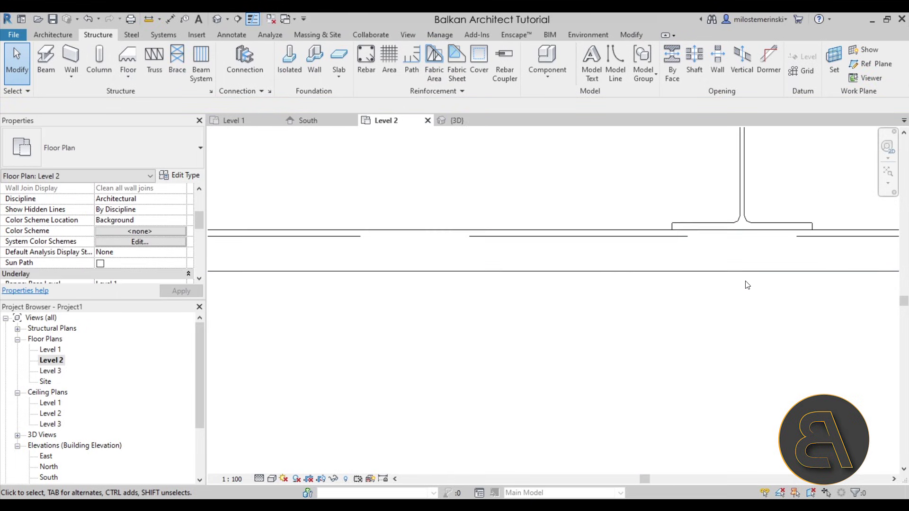
{"action": "scroll", "coordinate": [615, 279], "scroll_direction": "down", "scroll_amount": 2}
{"action": "left_click", "coordinate": [457, 120]}
{"action": "middle_click_drag", "start_coordinate": [485, 254], "coordinate": [426, 300], "text": "shift"}
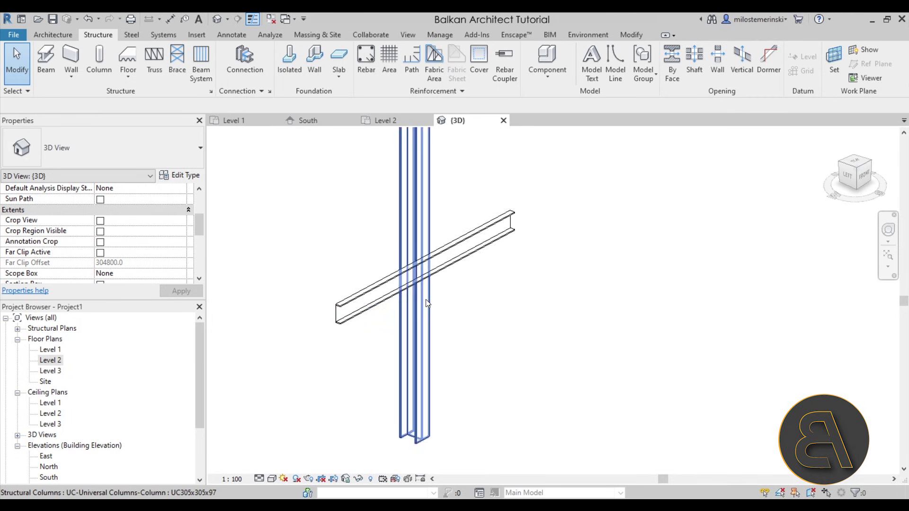
{"action": "left_click", "coordinate": [383, 292]}
{"action": "middle_click_drag", "start_coordinate": [499, 336], "coordinate": [463, 356], "text": "shift"}
{"action": "left_click", "coordinate": [475, 306]}
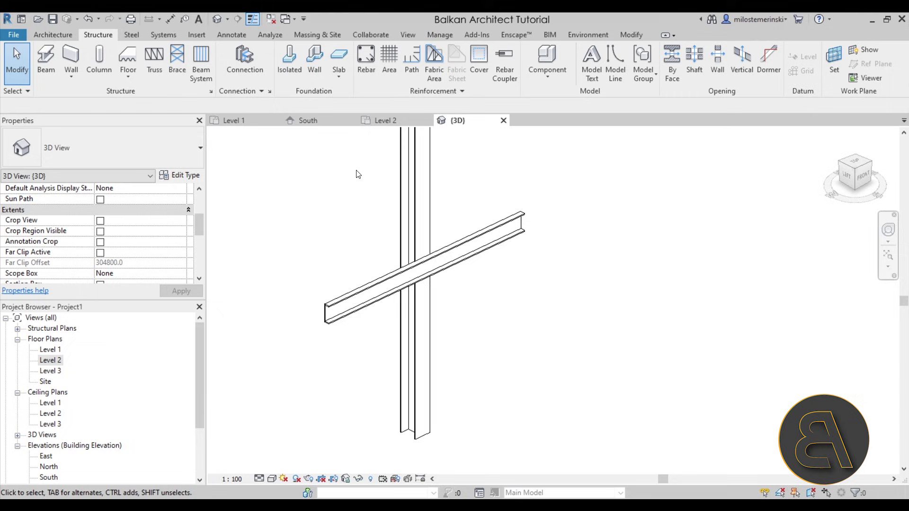
- In the Level 2 plan, mirror a copy of the channel beam across a drawn horizontal axis through the column web's midpoint
{"action": "left_click", "coordinate": [389, 120]}
{"action": "middle_click_drag", "start_coordinate": [460, 254], "coordinate": [483, 284]}
{"action": "left_click", "coordinate": [482, 284]}
{"action": "scroll", "coordinate": [420, 308], "scroll_direction": "down", "scroll_amount": 2}
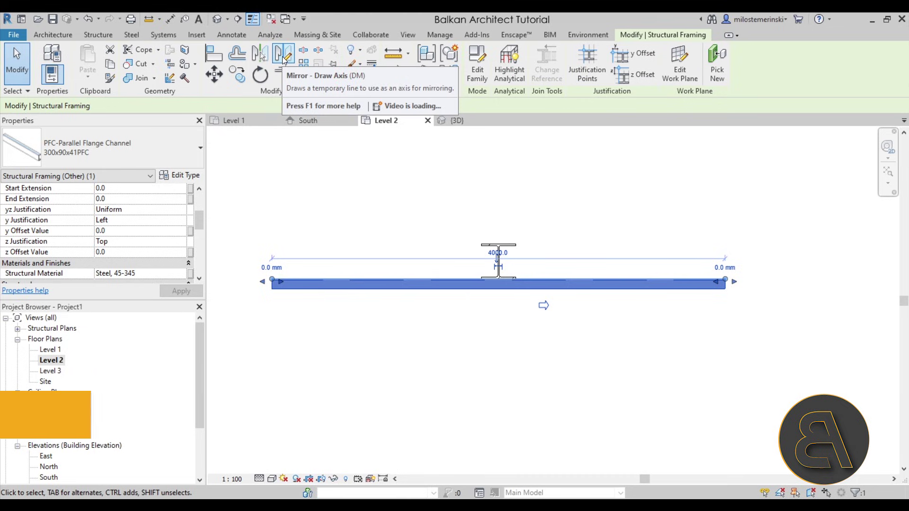
{"action": "left_click", "coordinate": [284, 56]}
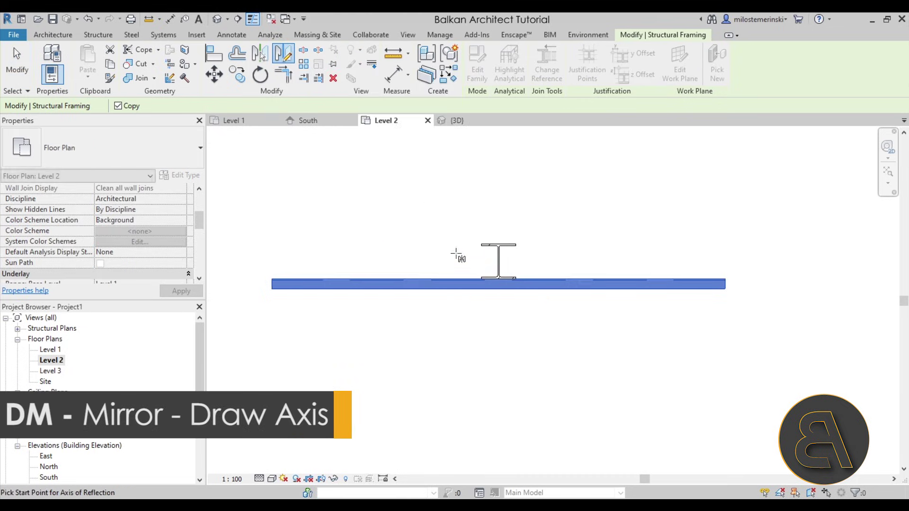
{"action": "scroll", "coordinate": [483, 256], "scroll_direction": "up", "scroll_amount": 1}
{"action": "left_click", "coordinate": [495, 262]}
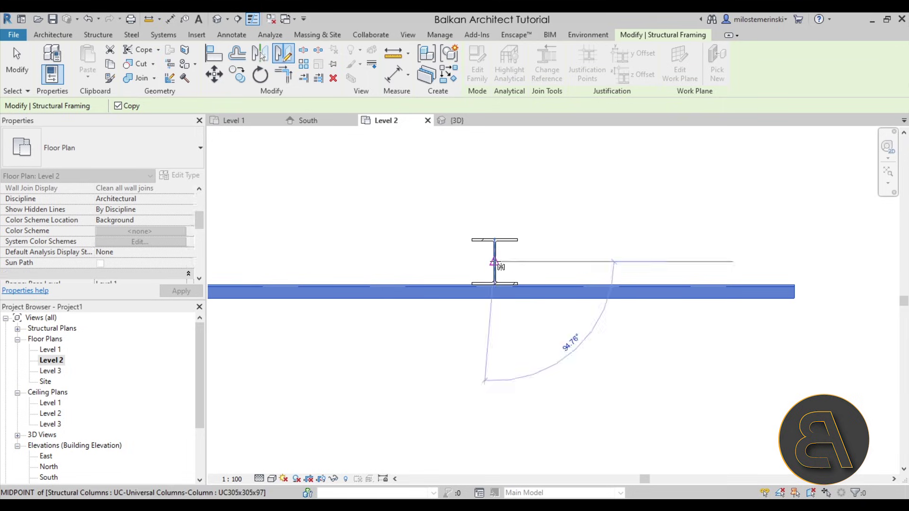
{"action": "left_click", "coordinate": [608, 261]}
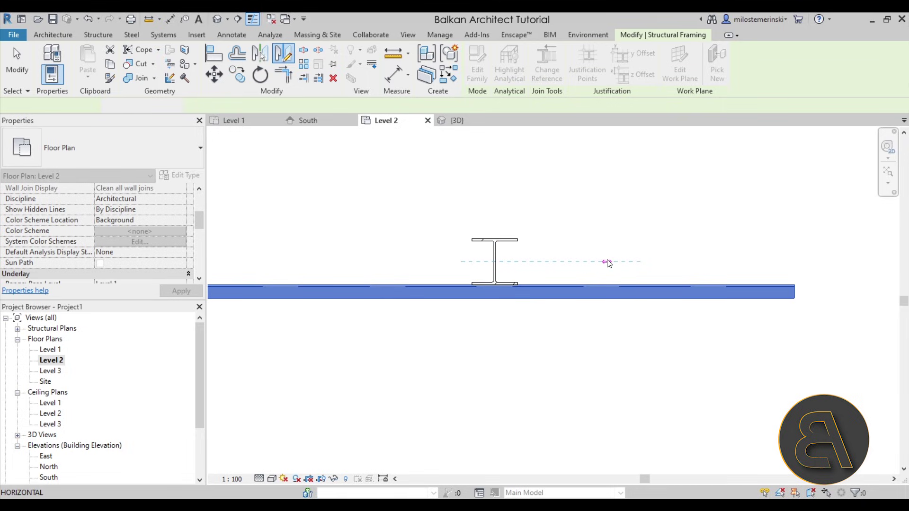
{"action": "key", "text": "Escape"}
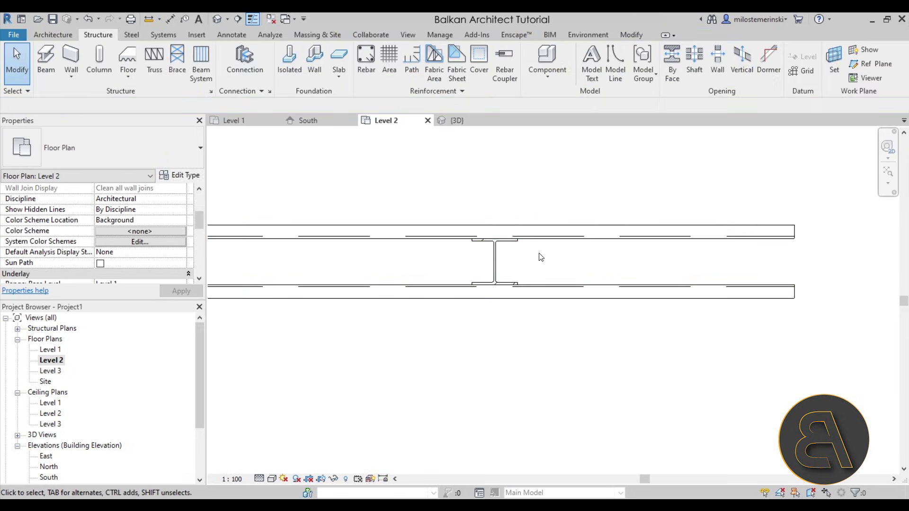
- Review both channel beams around the column in 3D and look over the available steel bolt element types
{"action": "left_click", "coordinate": [455, 121]}
{"action": "mouse_move", "coordinate": [538, 251]}
{"action": "middle_mouse_down", "text": "shift"}
{"action": "mouse_move", "coordinate": [670, 205]}
{"action": "mouse_move", "coordinate": [567, 244]}
{"action": "mouse_move", "coordinate": [544, 265]}
{"action": "middle_mouse_up", "text": "shift"}
{"action": "scroll", "coordinate": [417, 284], "scroll_direction": "up", "scroll_amount": 8}
{"action": "scroll", "coordinate": [535, 334], "scroll_direction": "down", "scroll_amount": 6}
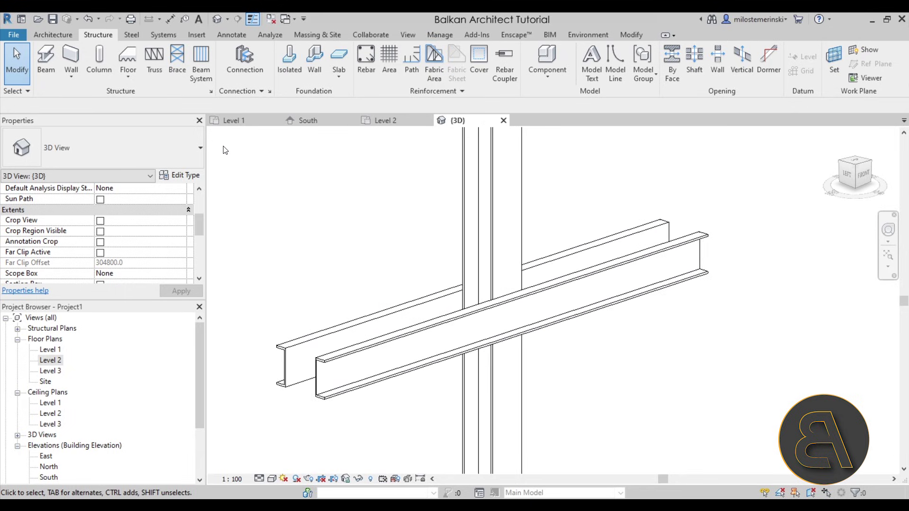
{"action": "left_click", "coordinate": [125, 36]}
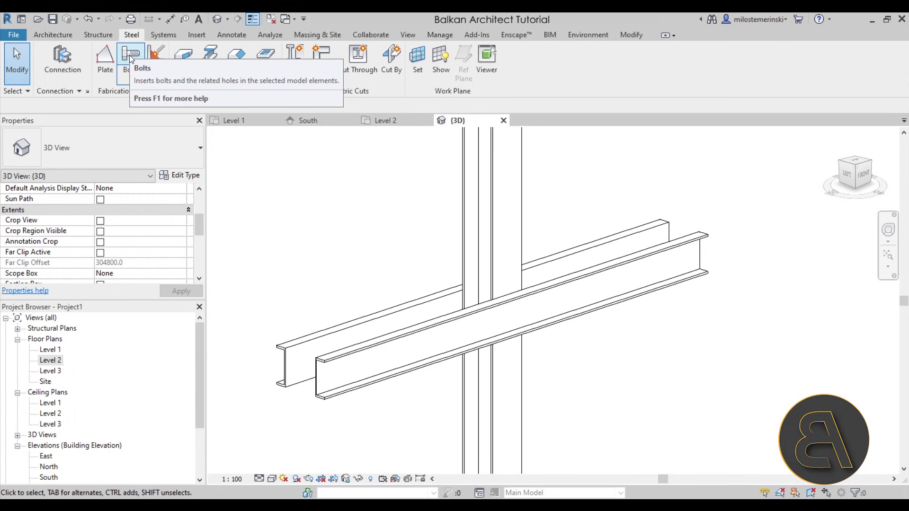
{"action": "left_click", "coordinate": [120, 78]}
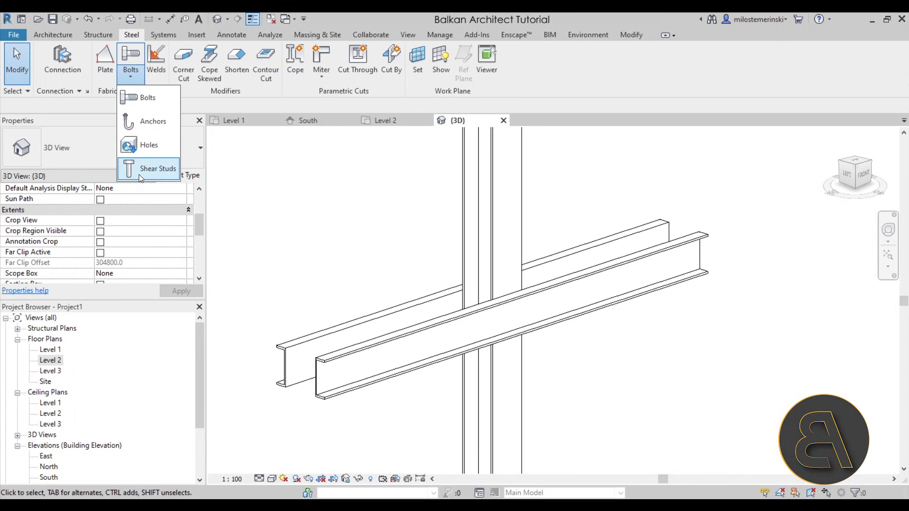
{"action": "left_click", "coordinate": [126, 78]}
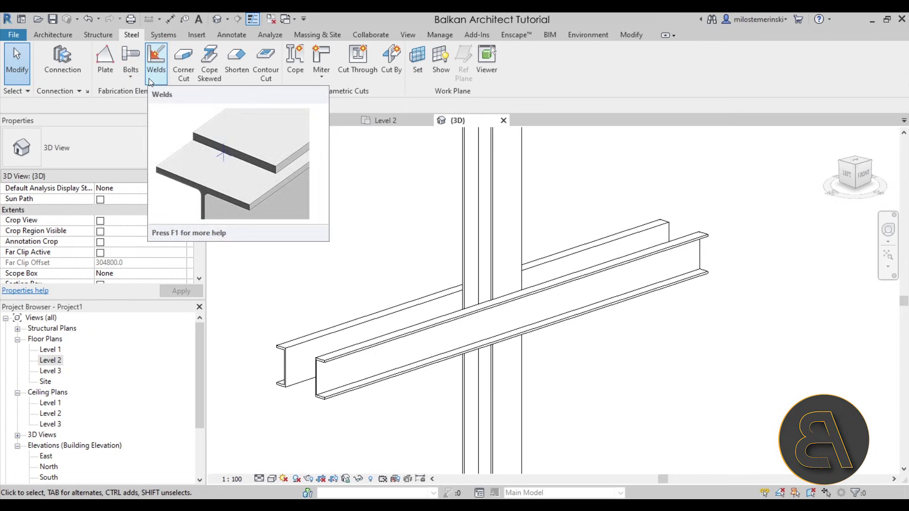
- Start a bolt pattern connecting the front channel beam to the column, using the channel's outer web face as its plane
{"action": "left_click", "coordinate": [132, 62]}
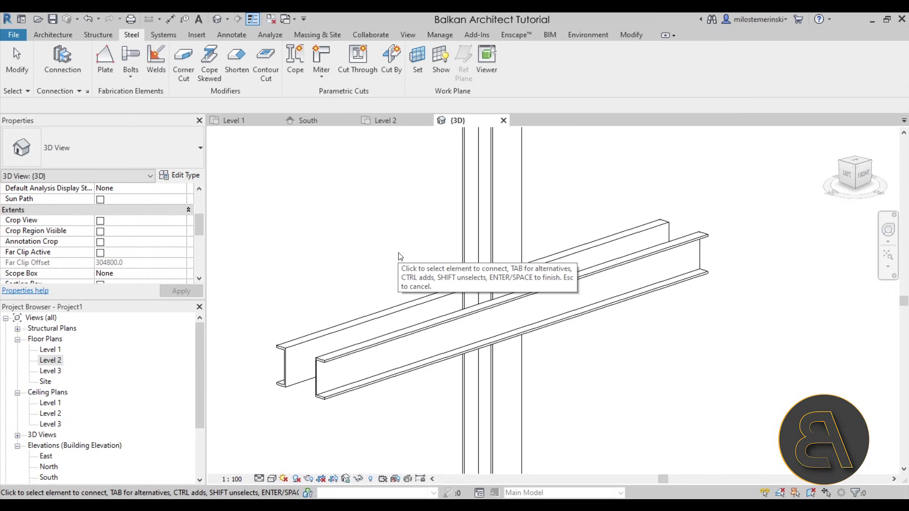
{"action": "left_click", "coordinate": [609, 306]}
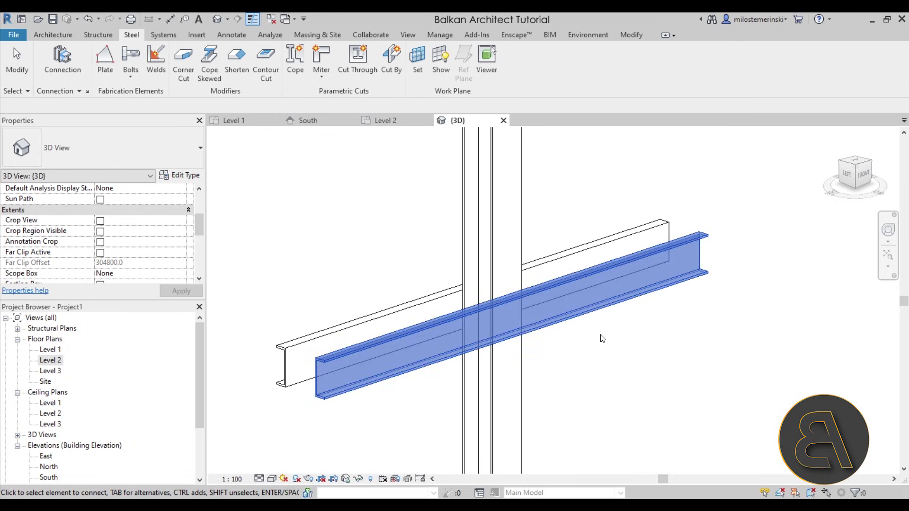
{"action": "left_click", "coordinate": [520, 241], "text": "ctrl"}
{"action": "key", "text": "Return"}
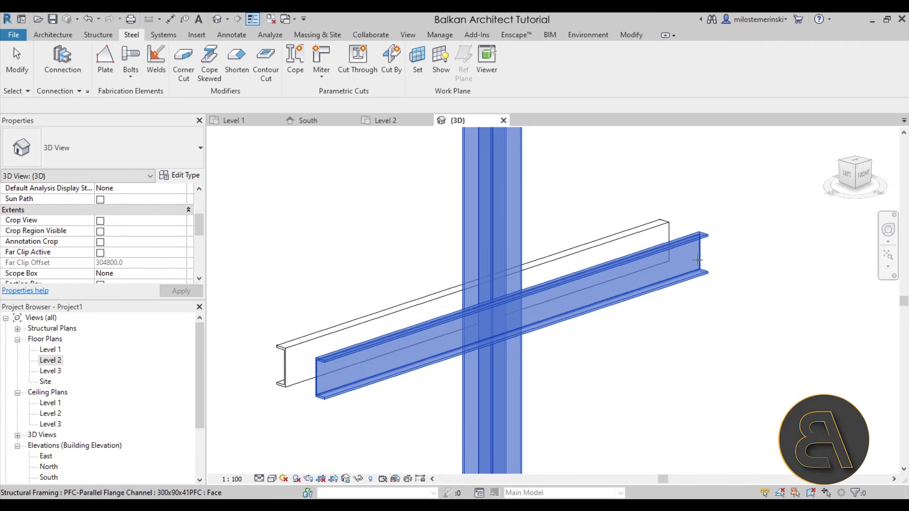
{"action": "mouse_move", "coordinate": [694, 323]}
{"action": "middle_mouse_down", "text": "shift"}
{"action": "mouse_move", "coordinate": [688, 317]}
{"action": "mouse_move", "coordinate": [697, 328]}
{"action": "middle_mouse_up", "text": "shift"}
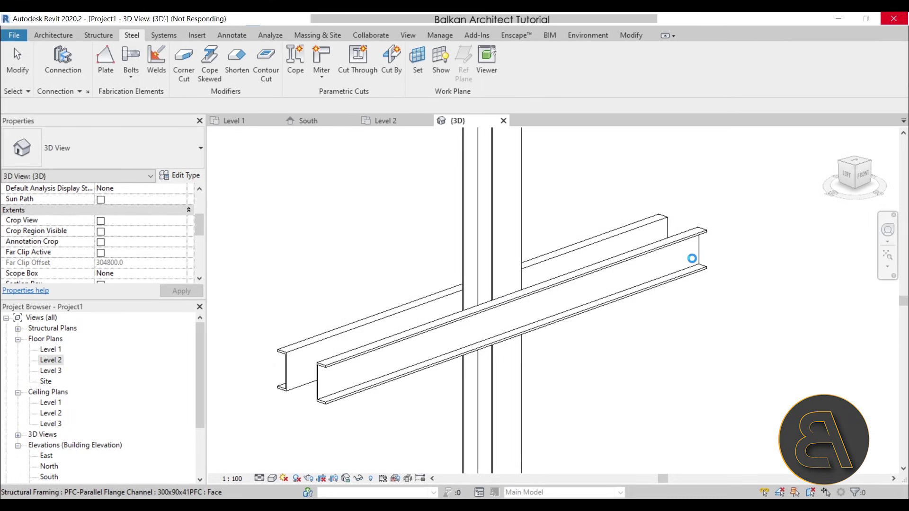
{"action": "middle_click_drag", "start_coordinate": [601, 348], "coordinate": [584, 336], "text": "shift"}
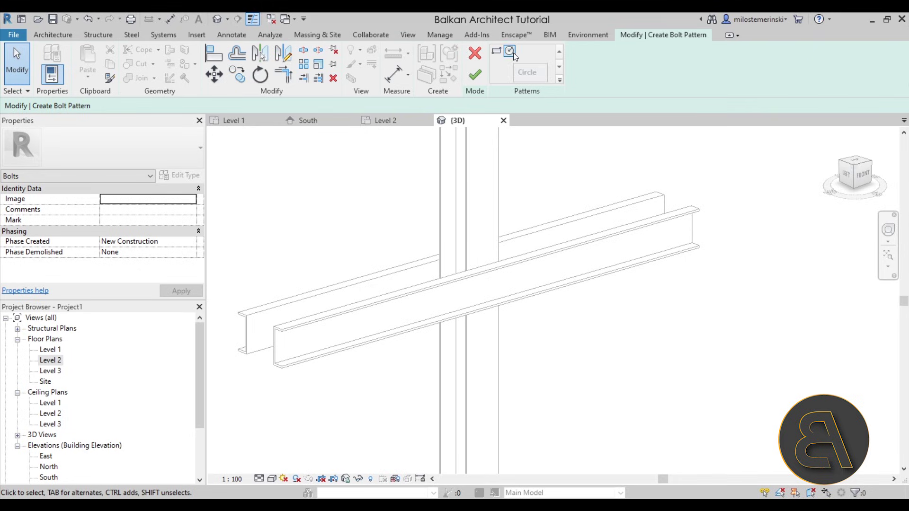
- Open the South elevation for the bolt sketch and set its detail level to Fine
{"action": "left_click", "coordinate": [308, 122]}
{"action": "scroll", "coordinate": [518, 285], "scroll_direction": "up", "scroll_amount": 5}
{"action": "scroll", "coordinate": [518, 284], "scroll_direction": "up", "scroll_amount": 2}
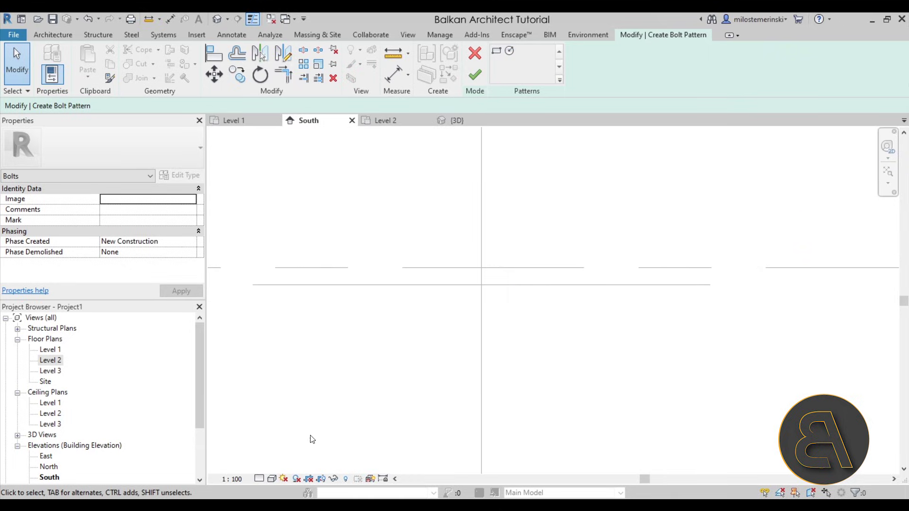
{"action": "left_click", "coordinate": [260, 480]}
{"action": "left_click", "coordinate": [272, 467]}
{"action": "scroll", "coordinate": [473, 281], "scroll_direction": "up", "scroll_amount": 4}
{"action": "middle_click_drag", "start_coordinate": [467, 236], "coordinate": [469, 223]}
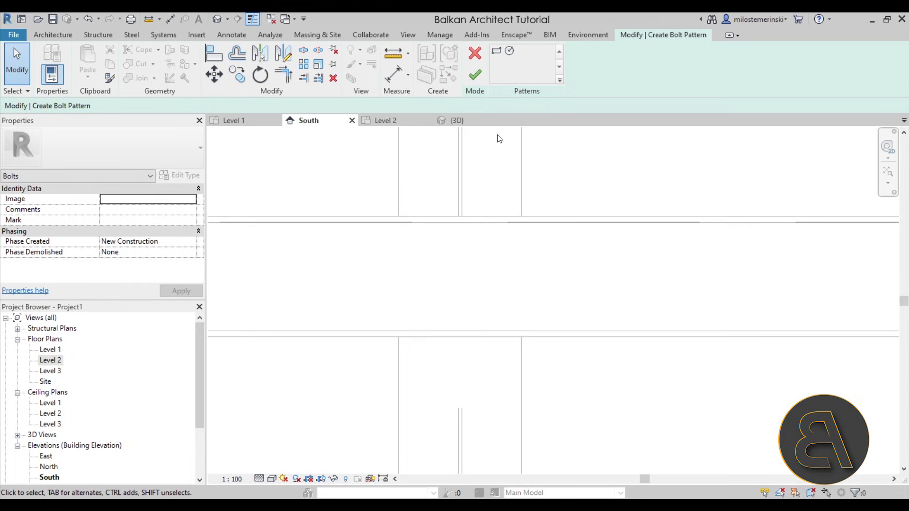
- Sketch a rectangular bolt pattern about 305 by 300 mm over the area where the channel beam crosses the column
{"action": "left_click", "coordinate": [499, 51]}
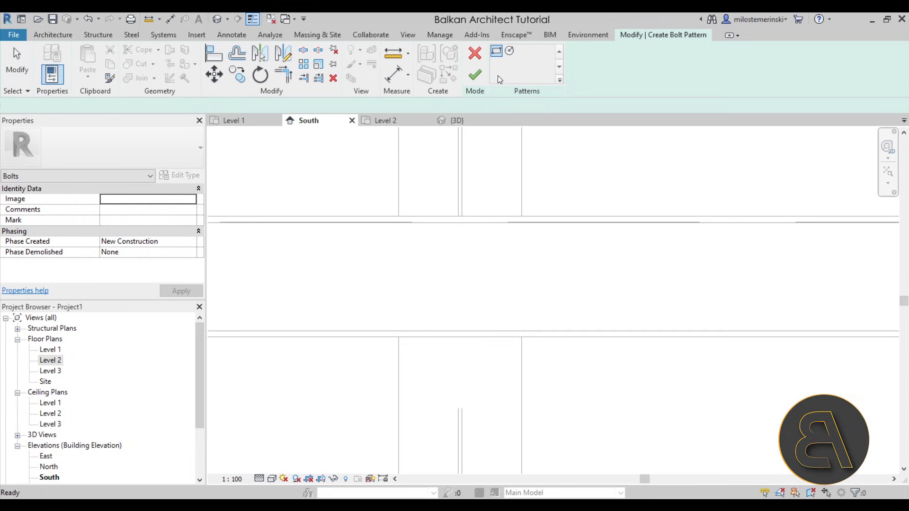
{"action": "left_click", "coordinate": [399, 217]}
{"action": "left_click", "coordinate": [522, 337]}
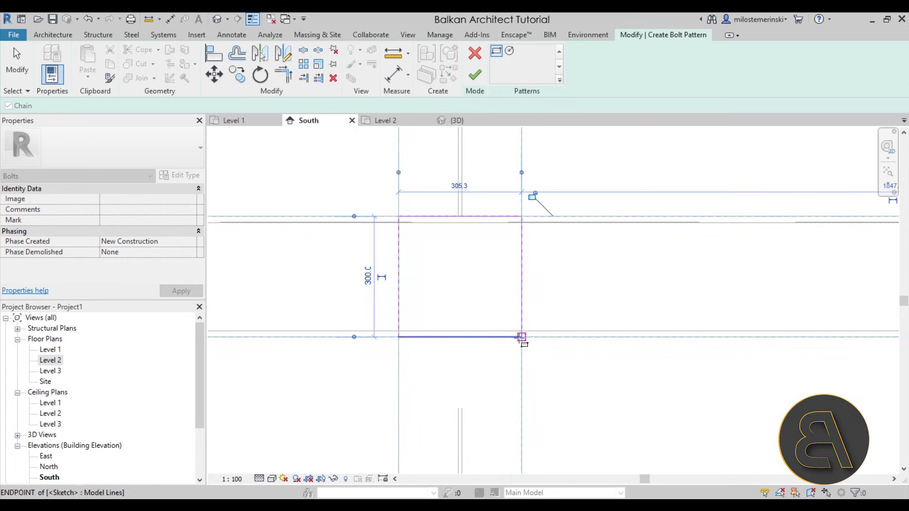
{"action": "key", "text": "Escape"}
{"action": "key", "text": "Escape"}
- Move the bolt pattern's right edge inward and set it 40 mm from the column's right edge
{"action": "left_click_drag", "start_coordinate": [521, 284], "coordinate": [503, 287]}
{"action": "scroll", "coordinate": [473, 294], "scroll_direction": "down", "scroll_amount": 2}
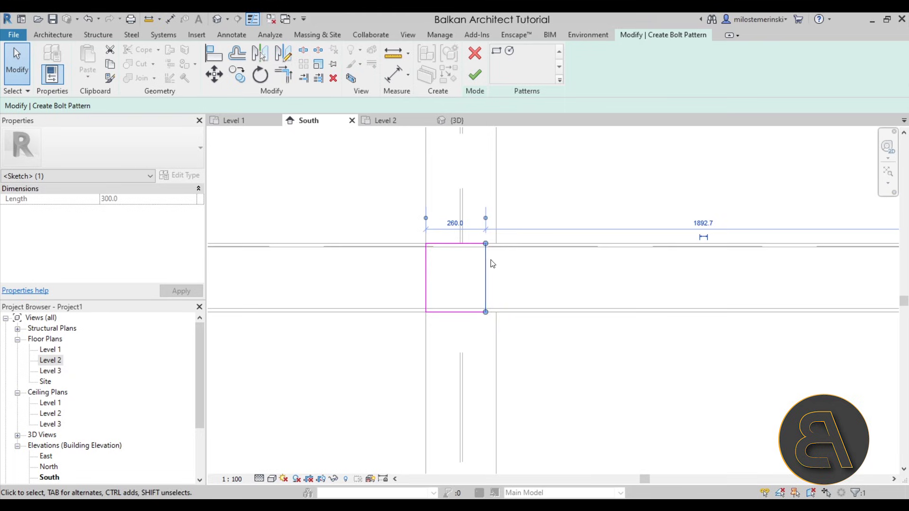
{"action": "scroll", "coordinate": [448, 264], "scroll_direction": "down", "scroll_amount": 2}
{"action": "left_click_drag", "start_coordinate": [676, 241], "coordinate": [464, 245]}
{"action": "scroll", "coordinate": [461, 247], "scroll_direction": "up", "scroll_amount": 2}
{"action": "scroll", "coordinate": [460, 247], "scroll_direction": "up", "scroll_amount": 2}
{"action": "left_click", "coordinate": [471, 243]}
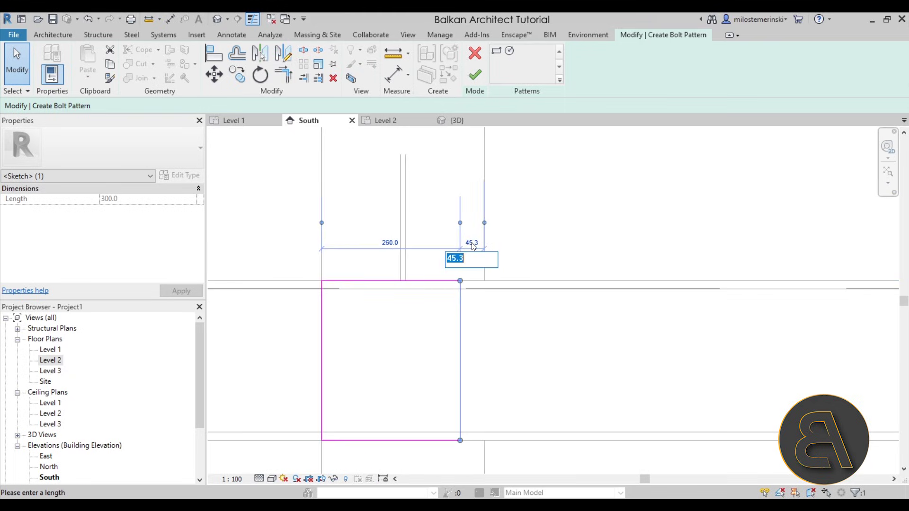
{"action": "type", "text": "40"}
{"action": "key", "text": "Return"}
- Move the bolt pattern's left edge inward and set it 40 mm from the column's left edge
{"action": "left_click_drag", "start_coordinate": [323, 365], "coordinate": [349, 357]}
{"action": "scroll", "coordinate": [400, 326], "scroll_direction": "down", "scroll_amount": 6}
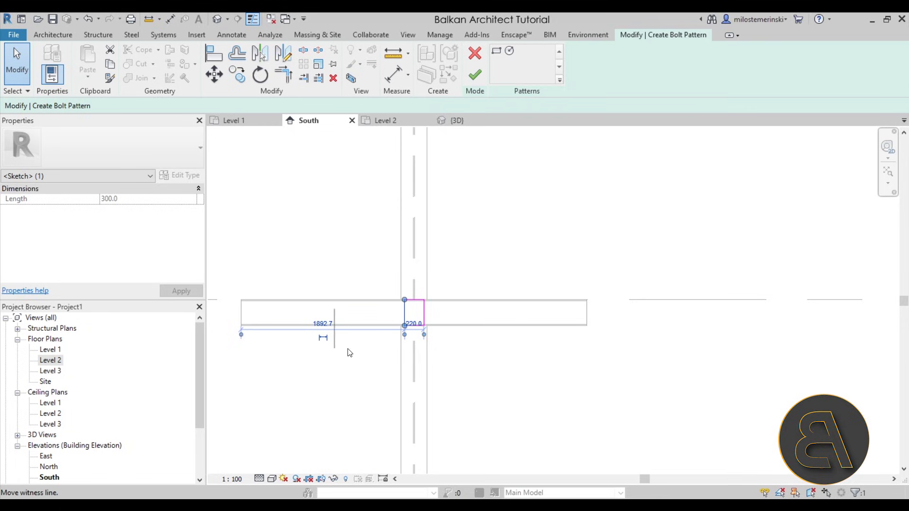
{"action": "scroll", "coordinate": [405, 327], "scroll_direction": "up", "scroll_amount": 4}
{"action": "left_click", "coordinate": [406, 333]}
{"action": "type", "text": "40"}
{"action": "key", "text": "Return"}
- Move the bolt pattern's top edge down and set it 40 mm below the channel beam's top edge
{"action": "left_click_drag", "start_coordinate": [498, 180], "coordinate": [483, 208]}
{"action": "left_click", "coordinate": [383, 195]}
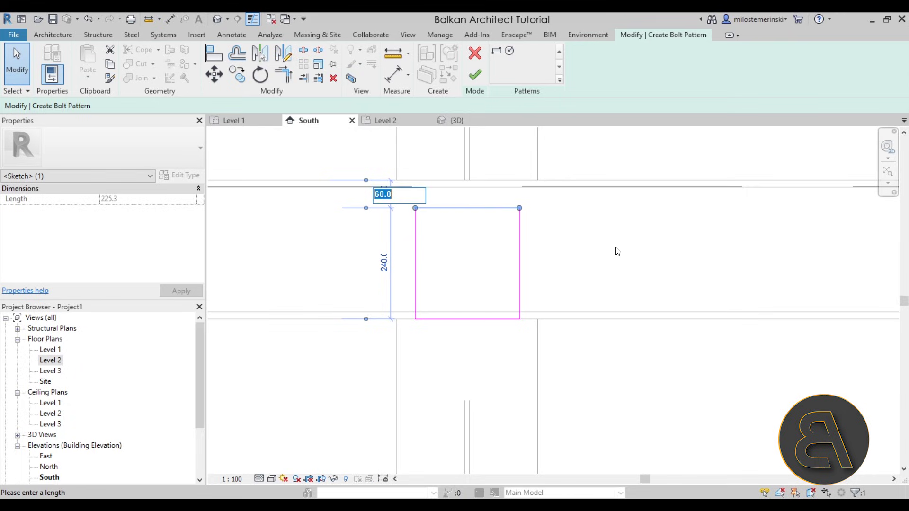
{"action": "type", "text": "40"}
{"action": "key", "text": "Return"}
- Move the bolt pattern's bottom edge up from the channel beam's lower edge, making the pattern 220 mm high
{"action": "left_click", "coordinate": [457, 318]}
{"action": "left_click_drag", "start_coordinate": [455, 319], "coordinate": [456, 302]}
{"action": "left_click_drag", "start_coordinate": [568, 199], "coordinate": [567, 320]}
{"action": "left_click", "coordinate": [538, 270]}
{"action": "middle_click_drag", "start_coordinate": [538, 270], "coordinate": [497, 299]}
{"action": "scroll", "coordinate": [497, 299], "scroll_direction": "up", "scroll_amount": 3}
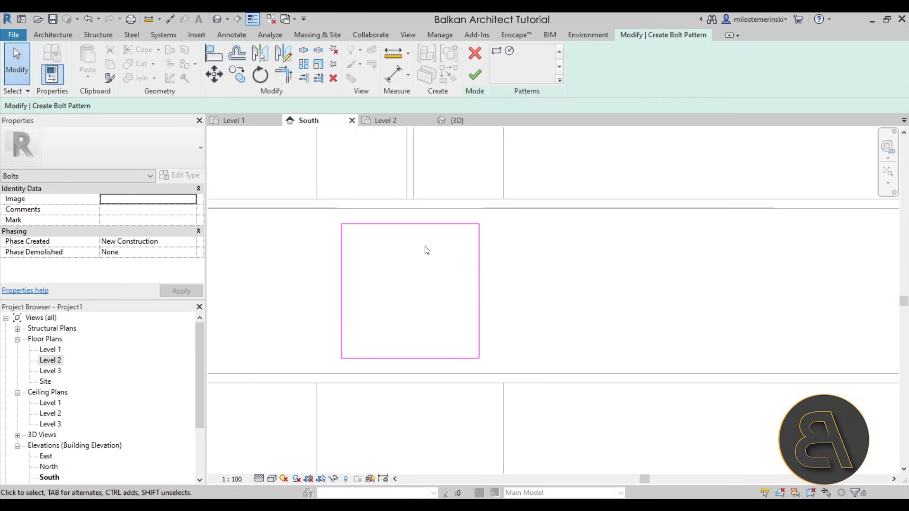
- Finish the bolt pattern sketch and dismiss the visibility warning
{"action": "left_click", "coordinate": [475, 76]}
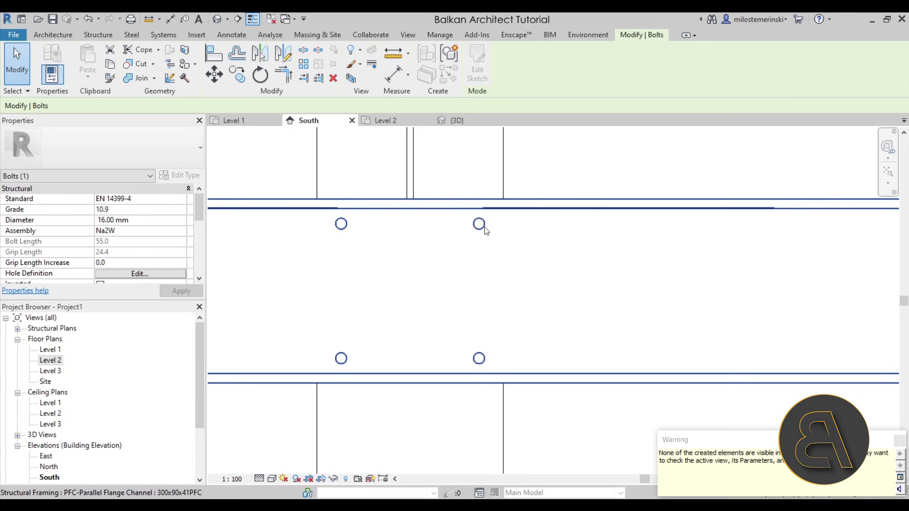
{"action": "left_click_drag", "start_coordinate": [720, 449], "coordinate": [575, 286]}
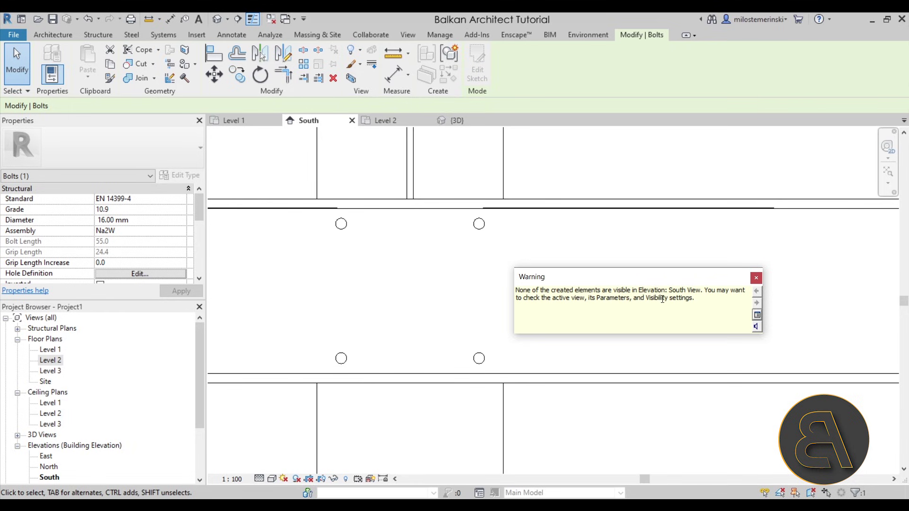
{"action": "left_click", "coordinate": [756, 278]}
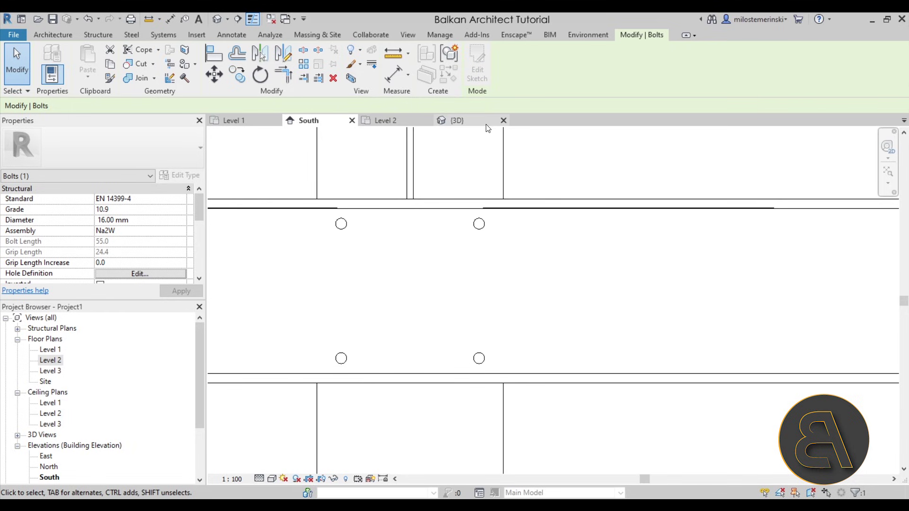
- Open the 3D view, orbit to the channel beams and set the view's detail level to Fine
{"action": "left_click", "coordinate": [457, 120]}
{"action": "mouse_move", "coordinate": [523, 318]}
{"action": "middle_mouse_down", "text": "shift"}
{"action": "mouse_move", "coordinate": [669, 328]}
{"action": "mouse_move", "coordinate": [514, 339]}
{"action": "mouse_move", "coordinate": [516, 319]}
{"action": "mouse_move", "coordinate": [508, 327]}
{"action": "middle_mouse_up", "text": "shift"}
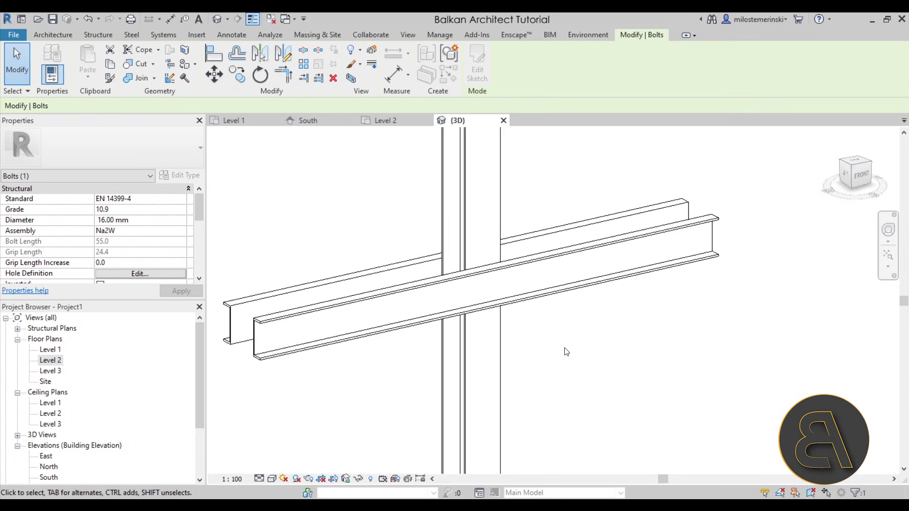
{"action": "left_click", "coordinate": [257, 480]}
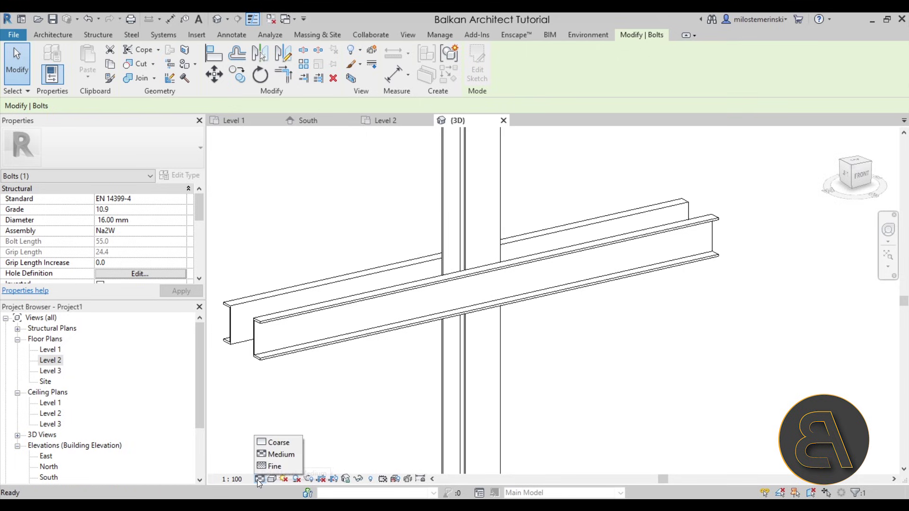
{"action": "left_click", "coordinate": [270, 466]}
{"action": "key", "text": "Escape"}
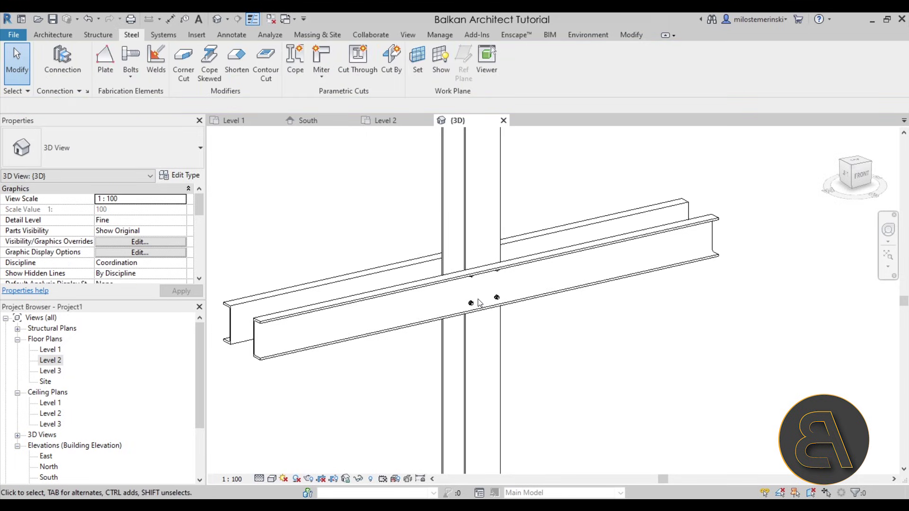
- Examine the bolts through the front channel beam and column at an angle and straight from the front
{"action": "scroll", "coordinate": [479, 303], "scroll_direction": "up", "scroll_amount": 3}
{"action": "left_click", "coordinate": [473, 133]}
{"action": "middle_click_drag", "start_coordinate": [559, 391], "coordinate": [521, 289], "text": "shift"}
{"action": "key", "text": "Escape"}
{"action": "scroll", "coordinate": [432, 333], "scroll_direction": "down", "scroll_amount": 1}
{"action": "scroll", "coordinate": [432, 333], "scroll_direction": "up", "scroll_amount": 1}
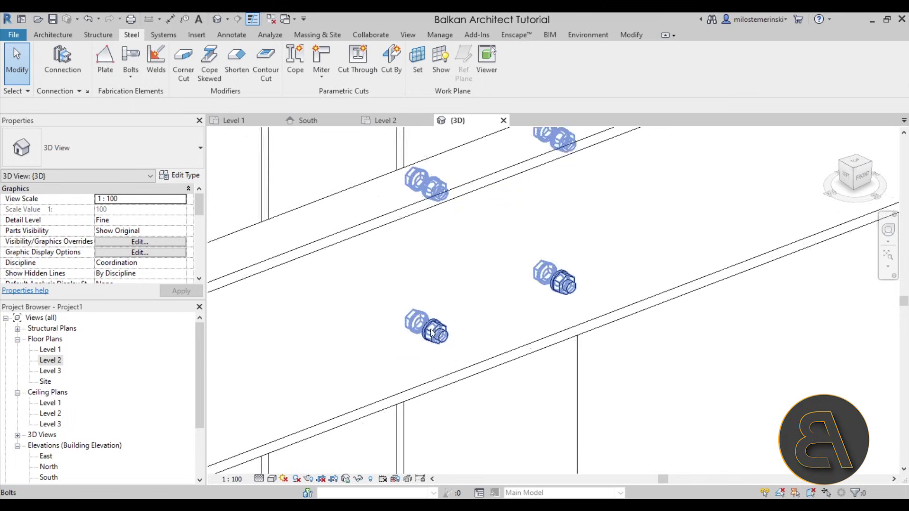
{"action": "scroll", "coordinate": [432, 333], "scroll_direction": "down", "scroll_amount": 2}
{"action": "middle_click_drag", "start_coordinate": [449, 328], "coordinate": [452, 230], "text": "shift"}
{"action": "scroll", "coordinate": [455, 266], "scroll_direction": "up", "scroll_amount": 3}
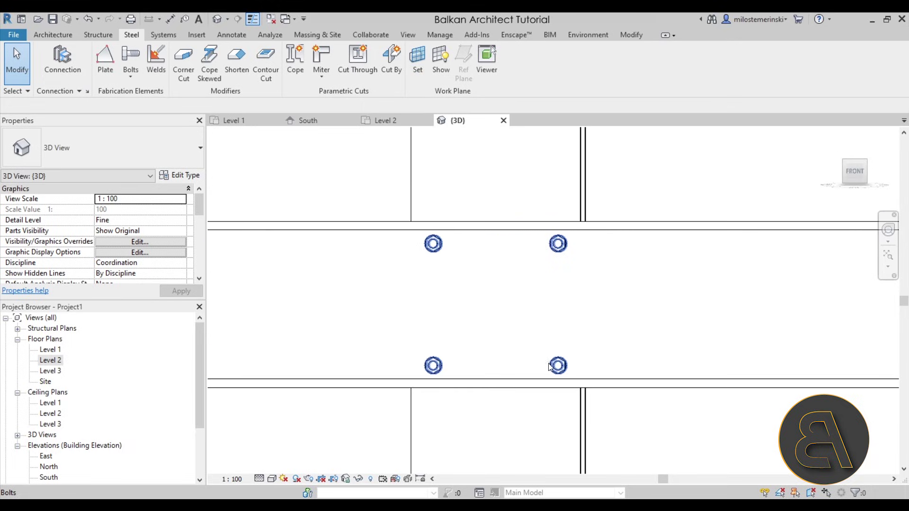
- Select the bolt group and review its properties, from standard, grade and diameter to bolt numbers and spacing
{"action": "left_click", "coordinate": [429, 245]}
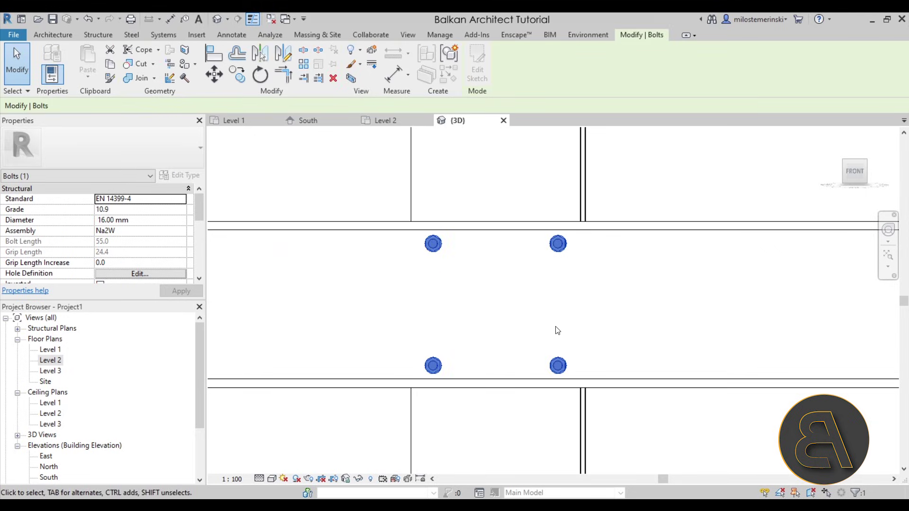
{"action": "left_click", "coordinate": [577, 261]}
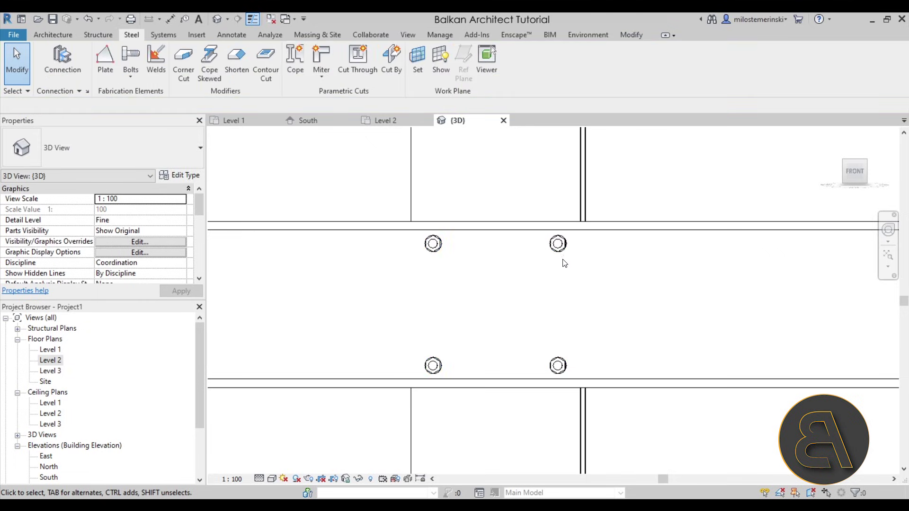
{"action": "left_click", "coordinate": [558, 251]}
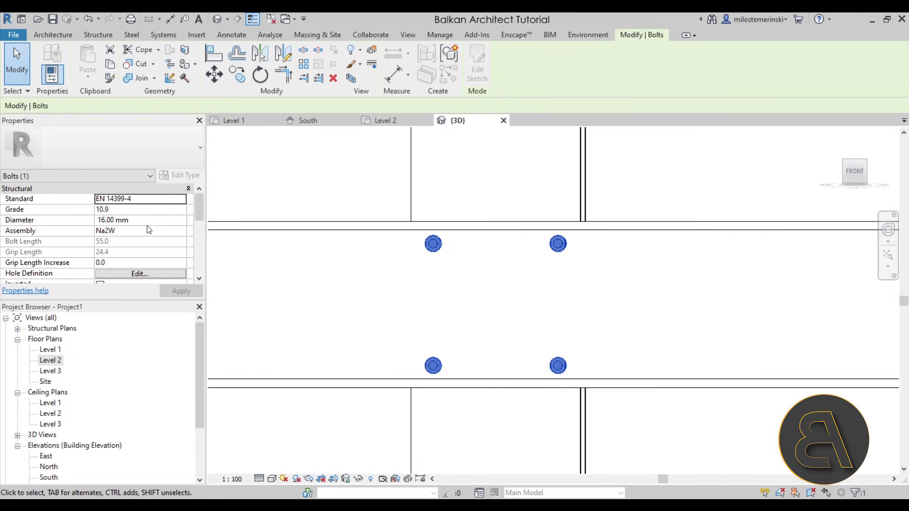
{"action": "scroll", "coordinate": [149, 230], "scroll_direction": "down", "scroll_amount": 4}
{"action": "scroll", "coordinate": [149, 230], "scroll_direction": "up", "scroll_amount": 2}
{"action": "scroll", "coordinate": [90, 223], "scroll_direction": "up", "scroll_amount": 3}
{"action": "scroll", "coordinate": [89, 219], "scroll_direction": "down", "scroll_amount": 4}
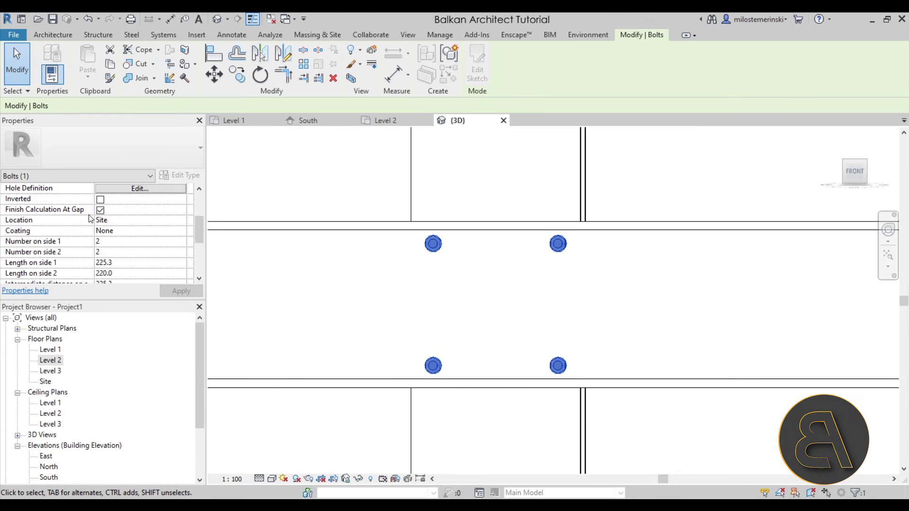
{"action": "scroll", "coordinate": [89, 219], "scroll_direction": "down", "scroll_amount": 1}
{"action": "scroll", "coordinate": [129, 221], "scroll_direction": "down", "scroll_amount": 1}
{"action": "scroll", "coordinate": [121, 197], "scroll_direction": "up", "scroll_amount": 1}
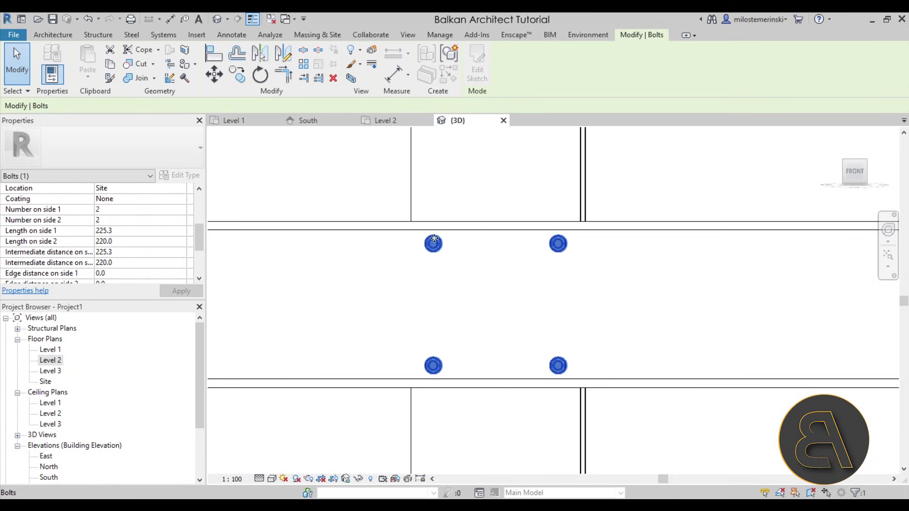
- Set the bolt group's number on side 1 to 6
{"action": "left_click", "coordinate": [149, 210]}
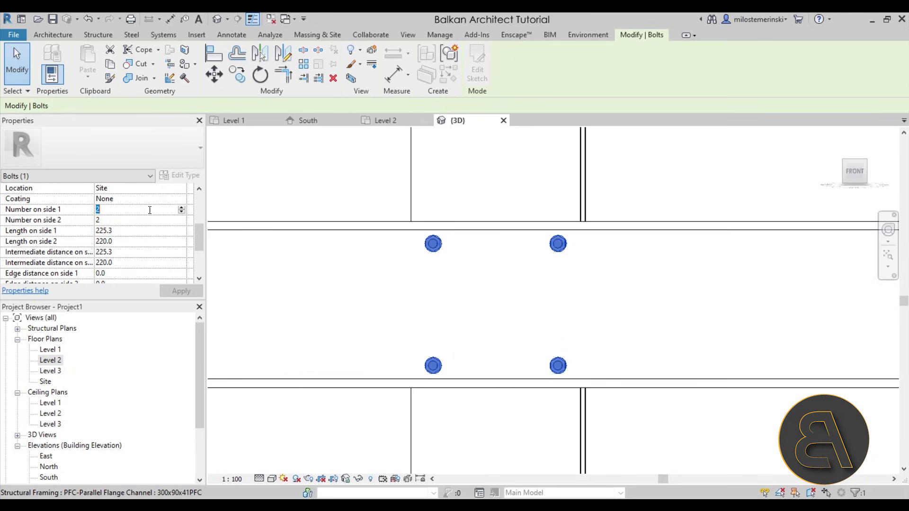
{"action": "type", "text": "6"}
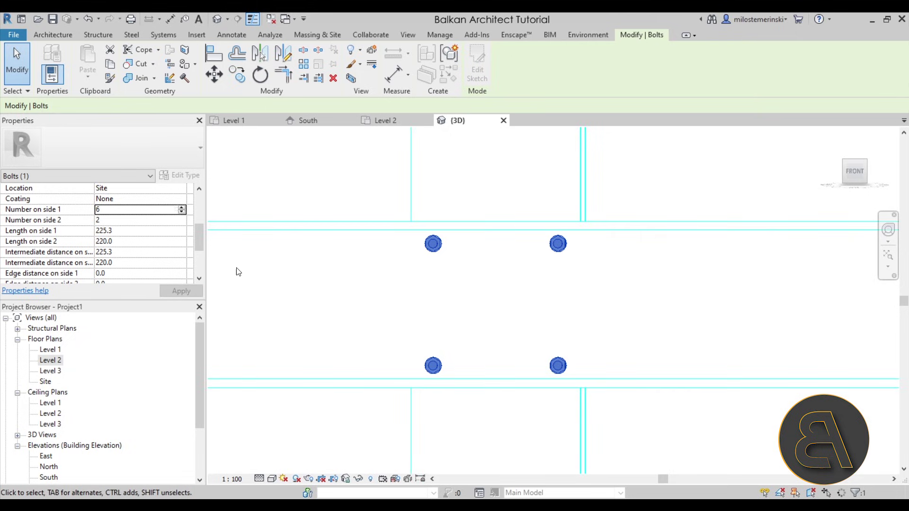
{"action": "left_click", "coordinate": [341, 188]}
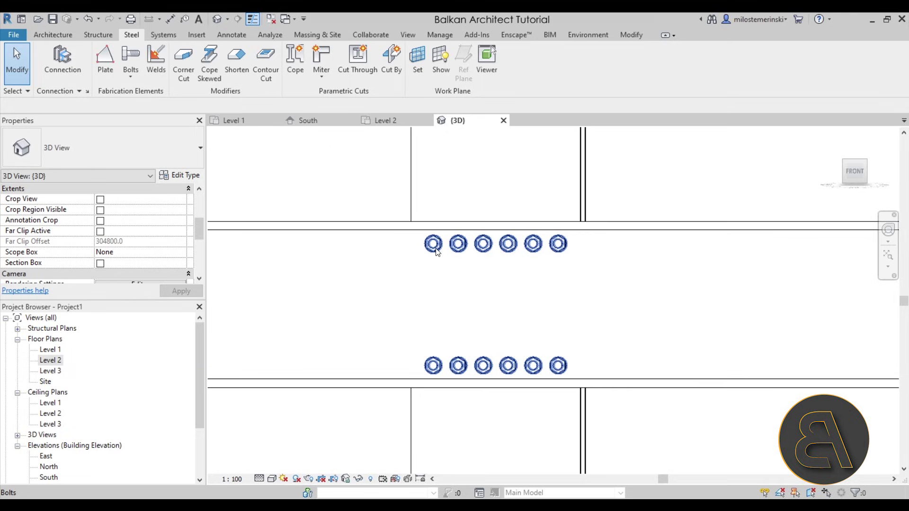
- Try 3 bolts on both side 1 and side 2 of the pattern, inspect the arrangement in 3D and undo it
{"action": "left_click", "coordinate": [433, 365]}
{"action": "left_click", "coordinate": [111, 211]}
{"action": "type", "text": "3"}
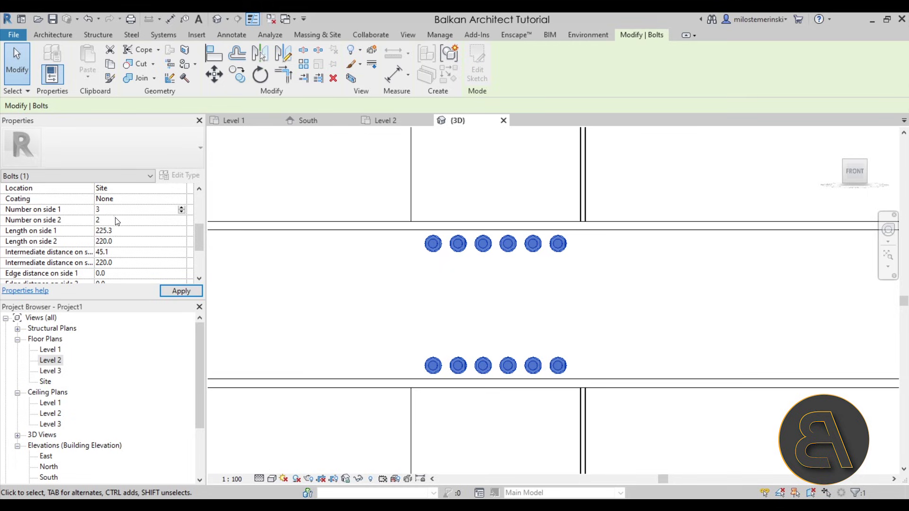
{"action": "left_click", "coordinate": [116, 220]}
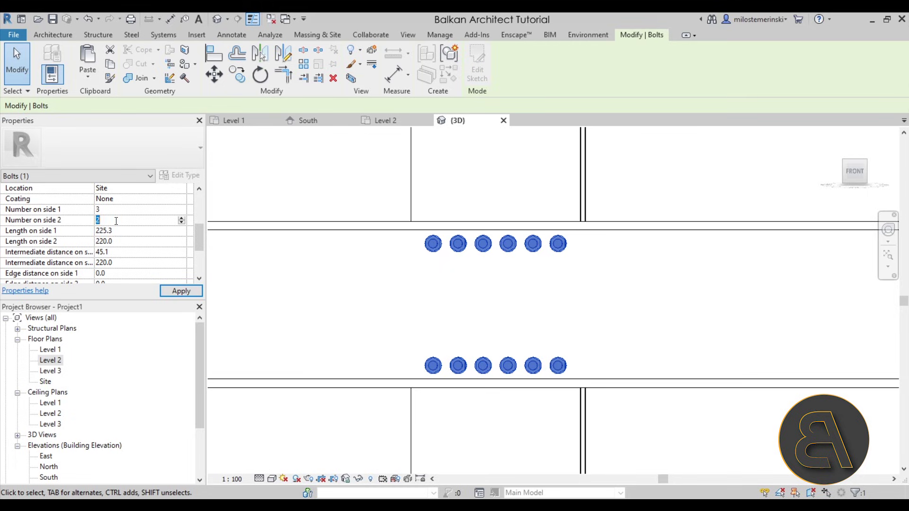
{"action": "left_click", "coordinate": [181, 291]}
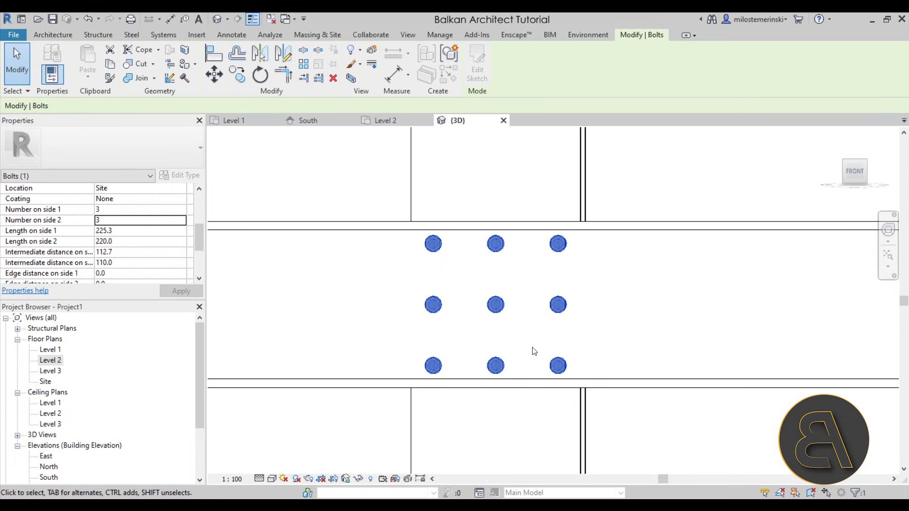
{"action": "middle_click_drag", "start_coordinate": [431, 285], "coordinate": [372, 342], "text": "shift"}
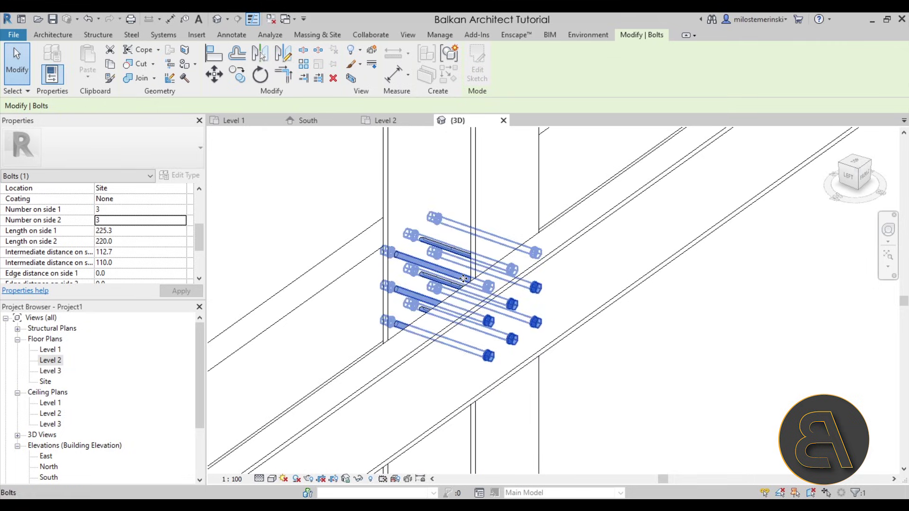
{"action": "middle_click_drag", "start_coordinate": [465, 270], "coordinate": [510, 240], "text": "shift"}
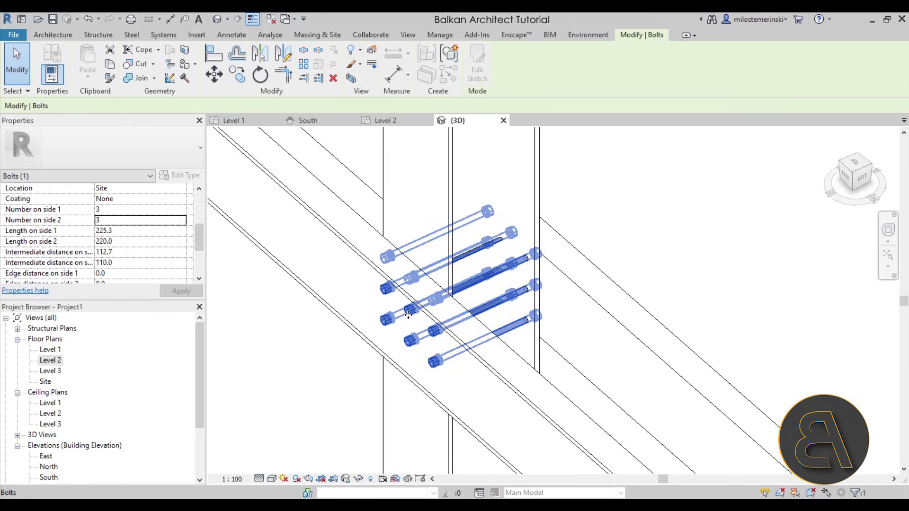
{"action": "key", "text": "Escape"}
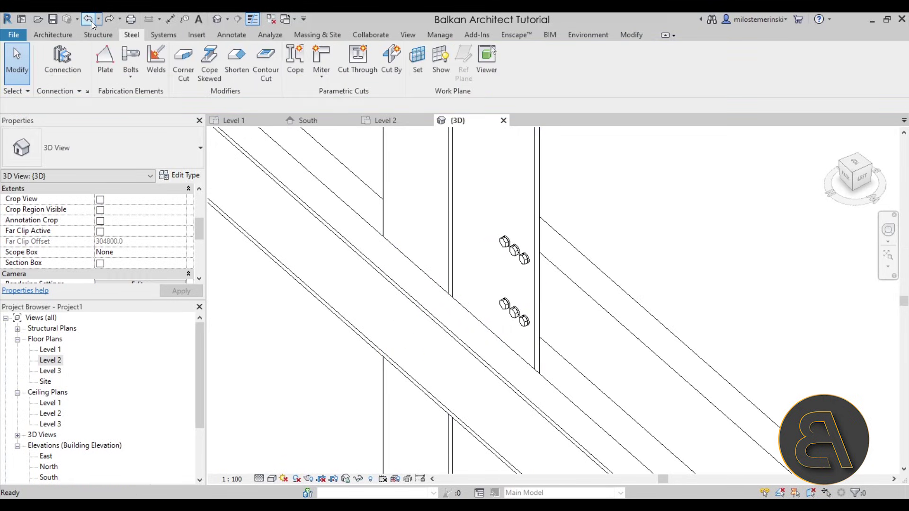
- Set the bolt group's number on side 1 to 2 and on side 2 to 4, and view the result from the front
{"action": "left_click", "coordinate": [525, 257]}
{"action": "middle_click_drag", "start_coordinate": [525, 257], "coordinate": [431, 279], "text": "shift"}
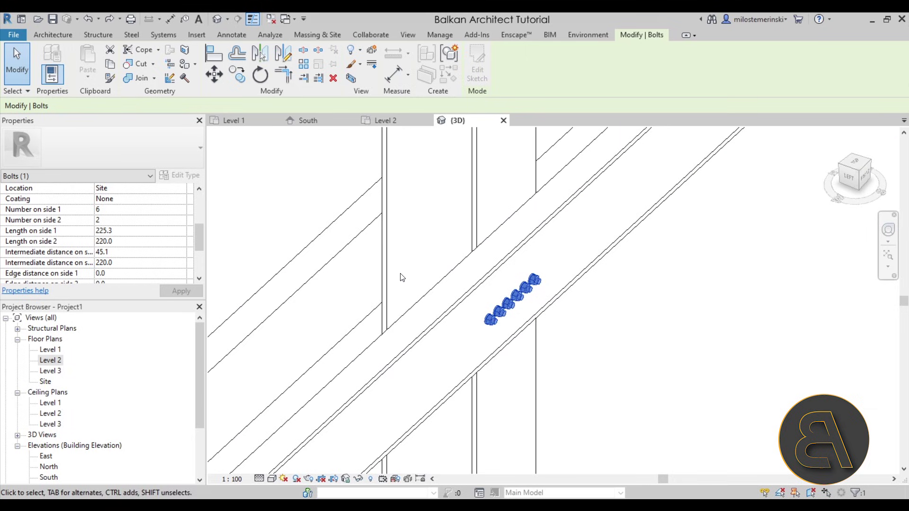
{"action": "middle_click_drag", "start_coordinate": [463, 300], "coordinate": [493, 313], "text": "shift"}
{"action": "middle_click_drag", "start_coordinate": [526, 360], "coordinate": [499, 300], "text": "shift"}
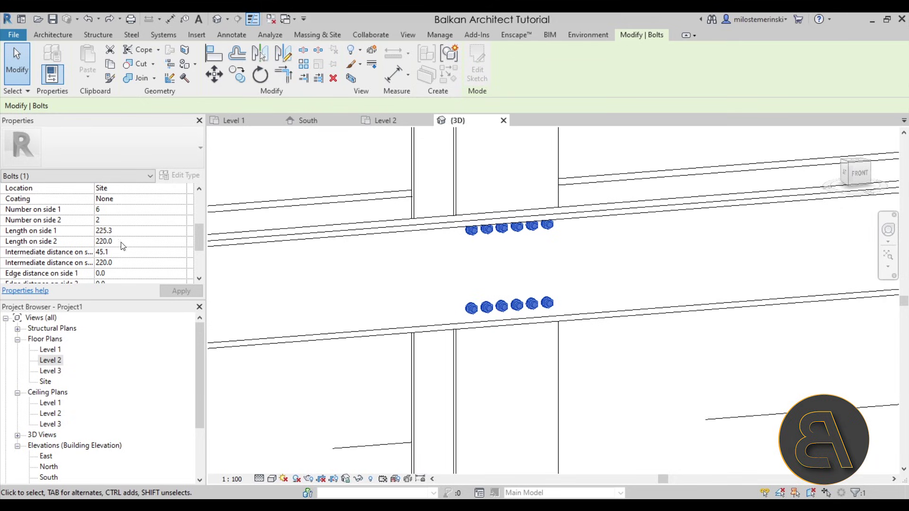
{"action": "left_click", "coordinate": [117, 210]}
{"action": "type", "text": "2"}
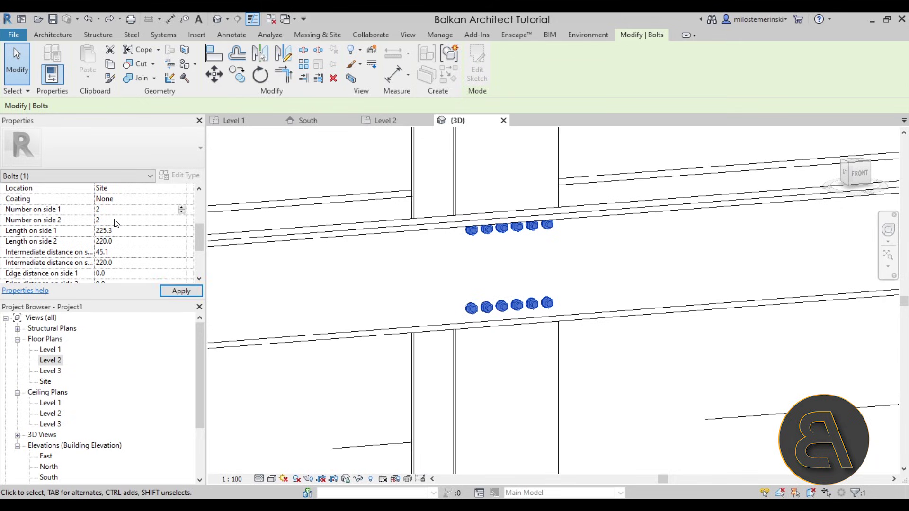
{"action": "left_click", "coordinate": [115, 221]}
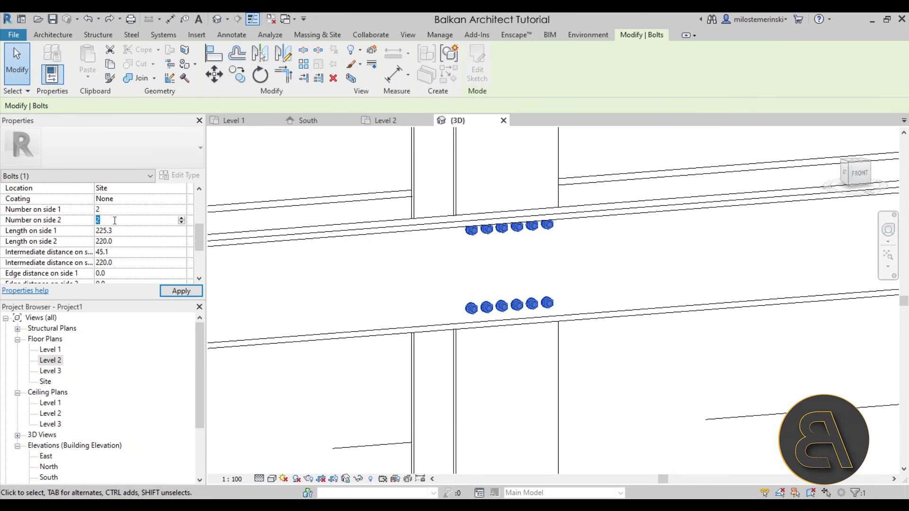
{"action": "type", "text": "4"}
{"action": "left_click", "coordinate": [174, 290]}
{"action": "middle_click_drag", "start_coordinate": [616, 304], "coordinate": [531, 245], "text": "shift"}
{"action": "scroll", "coordinate": [531, 245], "scroll_direction": "up", "scroll_amount": 3}
{"action": "mouse_move", "coordinate": [503, 280]}
{"action": "middle_mouse_down", "text": "shift"}
{"action": "mouse_move", "coordinate": [489, 294]}
{"action": "mouse_move", "coordinate": [497, 288]}
{"action": "middle_mouse_up", "text": "shift"}
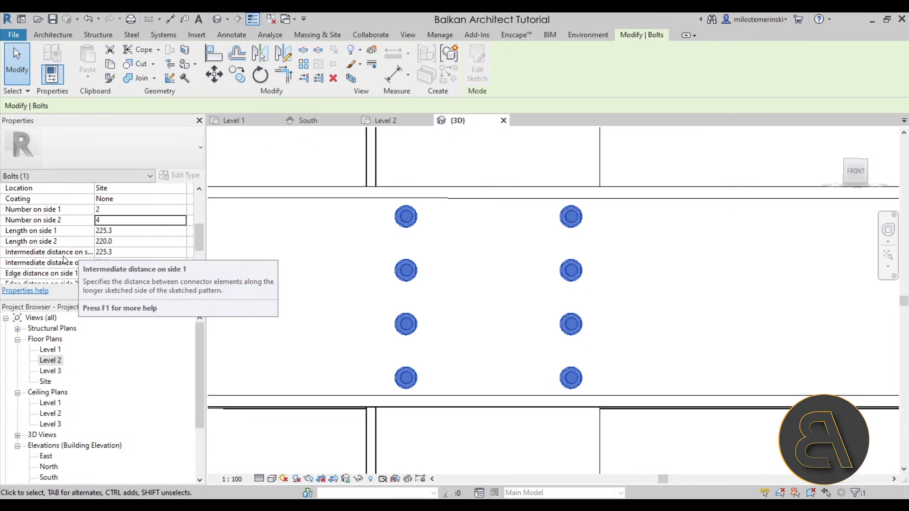
- Set the bolt group's edge distance on side 1 to 30 mm and apply it
{"action": "scroll", "coordinate": [67, 259], "scroll_direction": "down", "scroll_amount": 1}
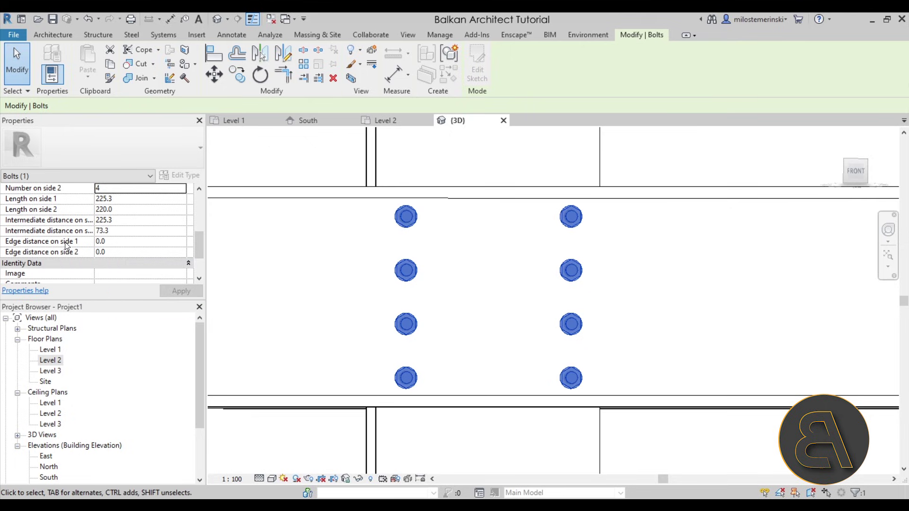
{"action": "left_click", "coordinate": [123, 242]}
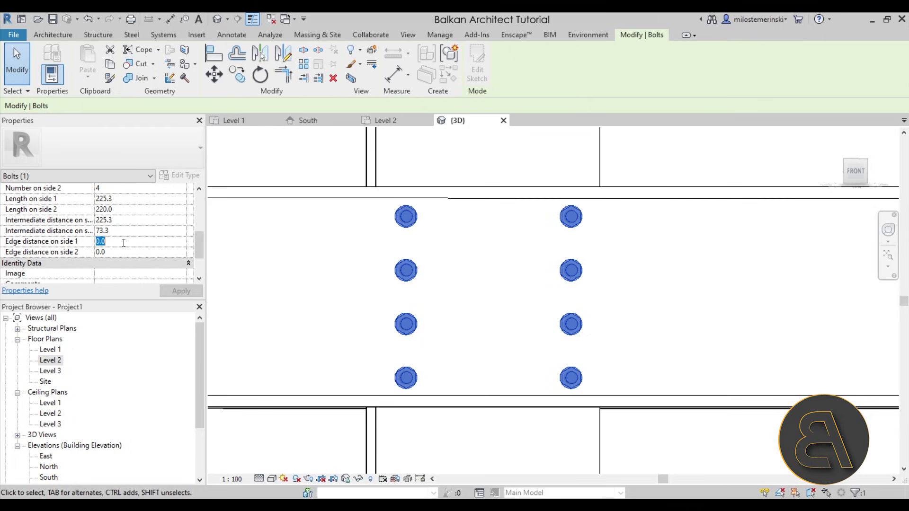
{"action": "left_click_drag", "start_coordinate": [198, 243], "coordinate": [197, 234]}
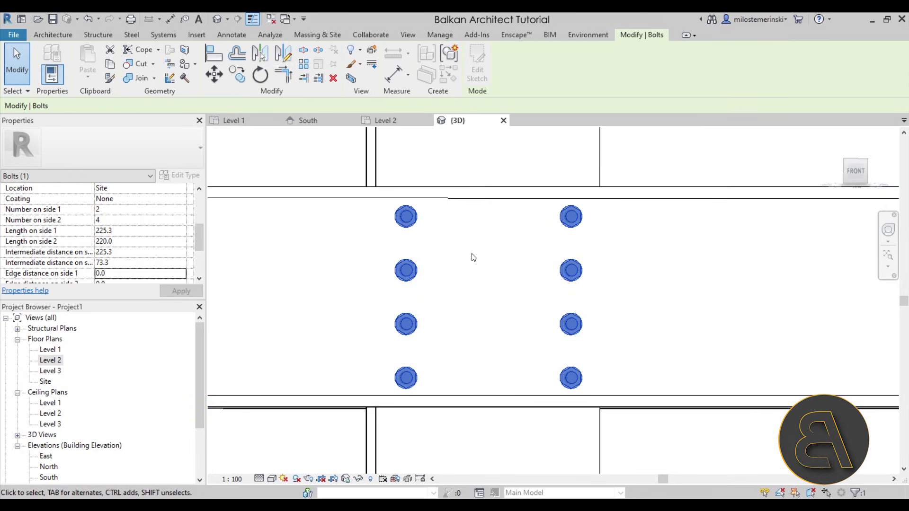
{"action": "left_click_drag", "start_coordinate": [203, 238], "coordinate": [200, 249]}
{"action": "left_click", "coordinate": [129, 231]}
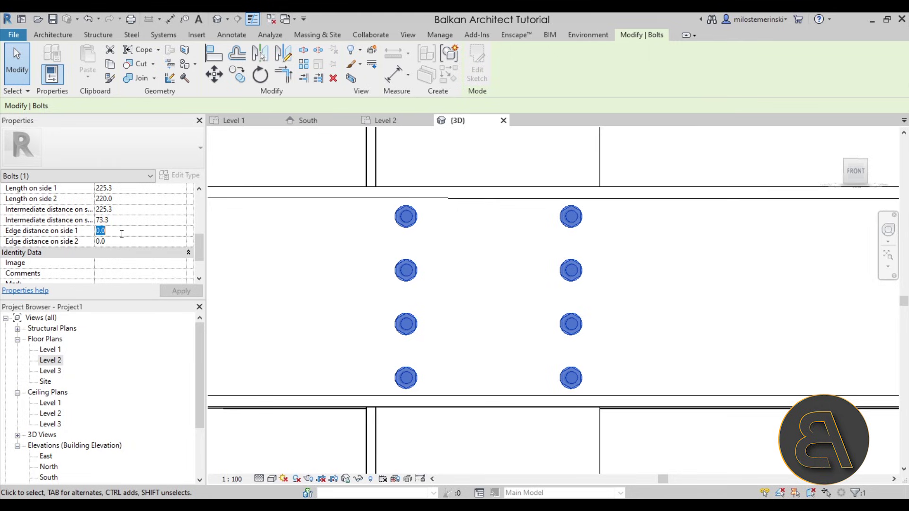
{"action": "type", "text": "30"}
{"action": "left_click", "coordinate": [180, 290]}
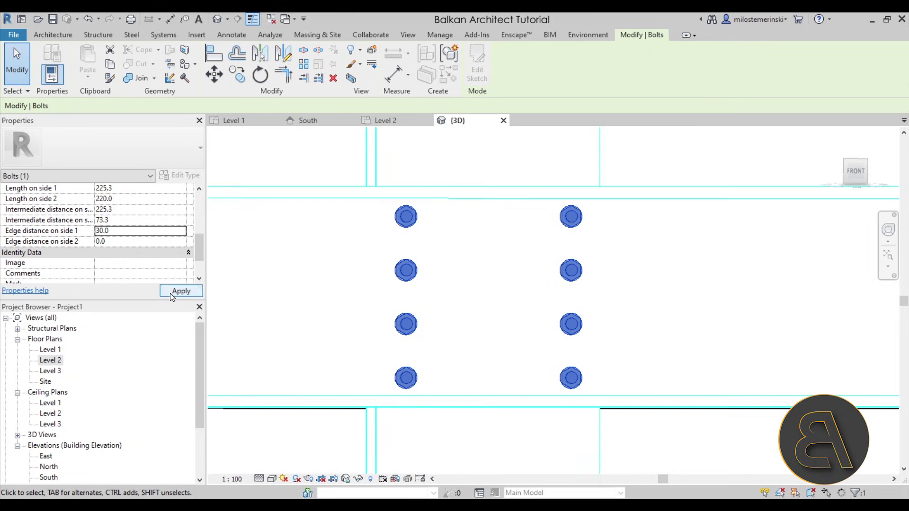
- Set the bolt group's edge distance to 0 mm on side 1 and 30 mm on side 2
{"action": "left_click", "coordinate": [143, 233]}
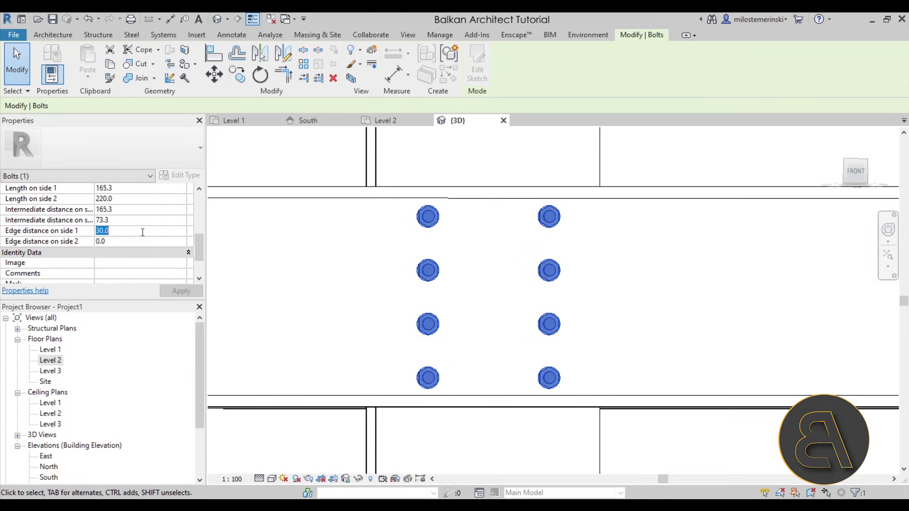
{"action": "type", "text": "0"}
{"action": "left_click", "coordinate": [170, 291]}
{"action": "left_click", "coordinate": [126, 242]}
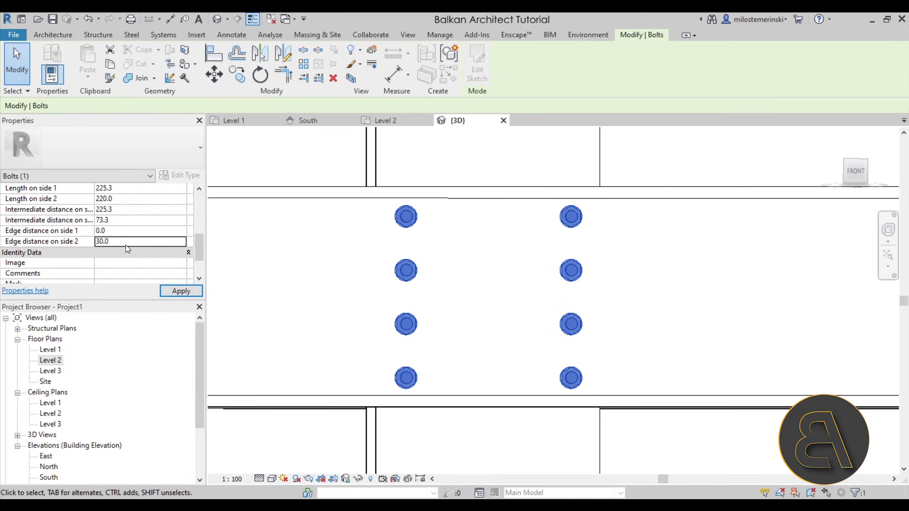
{"action": "key", "text": "Return"}
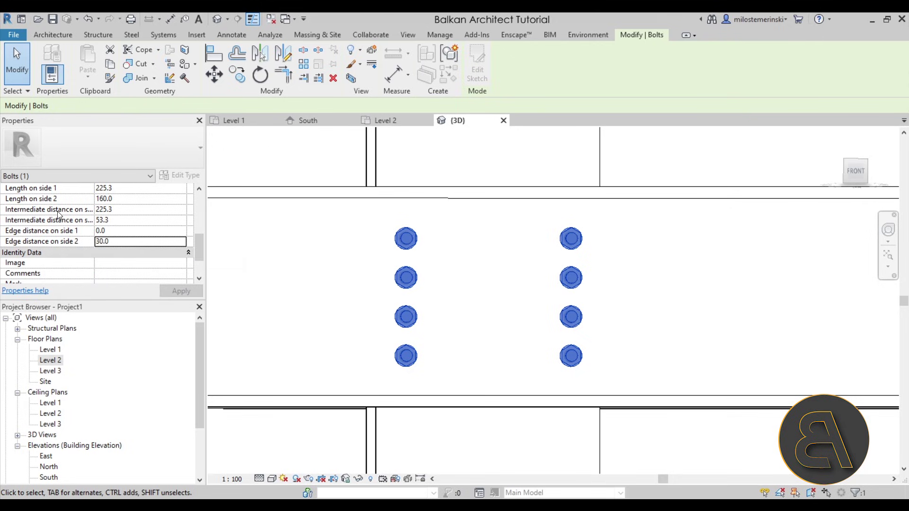
- Examine the bolt group's counts, lengths, grade, diameter and hole settings, and look at the bolts from the side in 3D
{"action": "scroll", "coordinate": [70, 228], "scroll_direction": "up", "scroll_amount": 1}
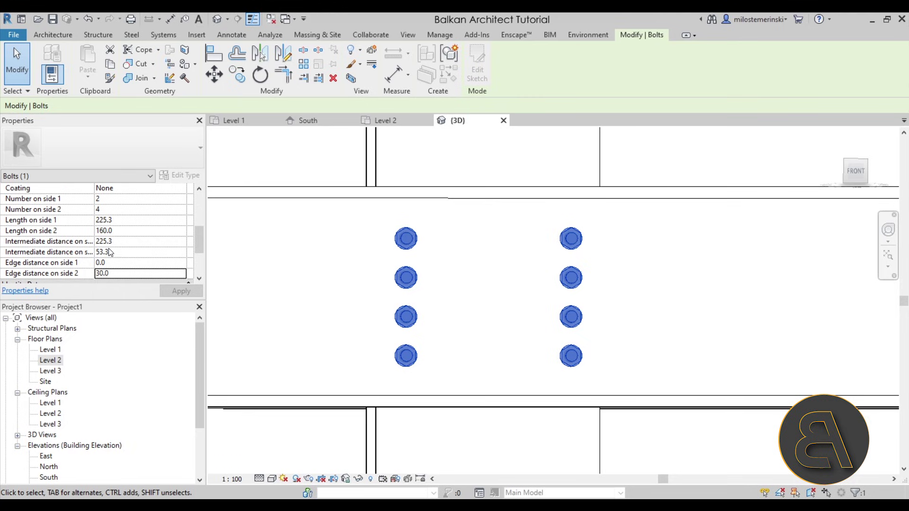
{"action": "scroll", "coordinate": [114, 256], "scroll_direction": "up", "scroll_amount": 1}
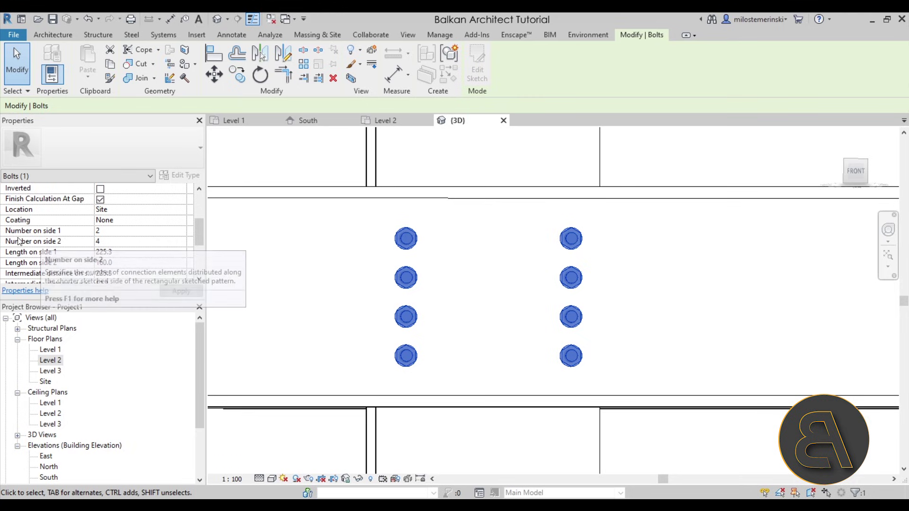
{"action": "scroll", "coordinate": [491, 266], "scroll_direction": "down", "scroll_amount": 2}
{"action": "middle_click_drag", "start_coordinate": [491, 266], "coordinate": [691, 379], "text": "shift"}
{"action": "middle_click_drag", "start_coordinate": [554, 311], "coordinate": [505, 251], "text": "shift"}
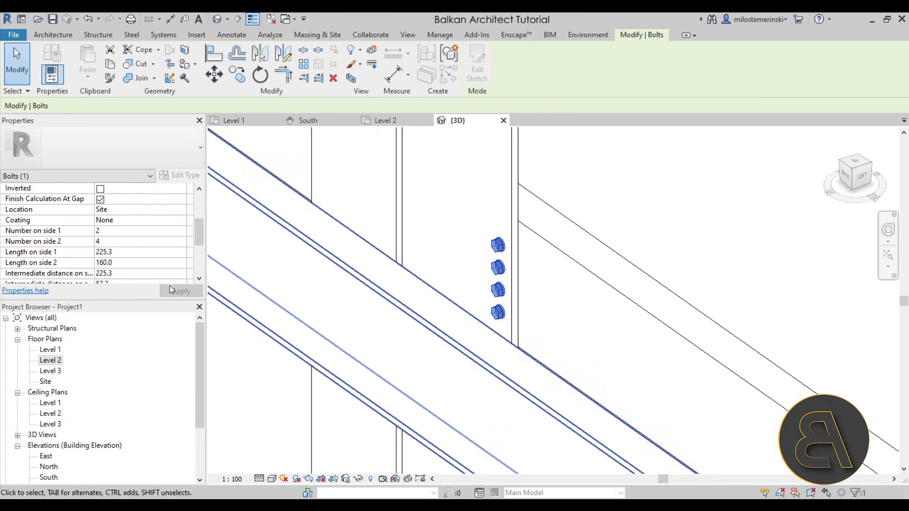
{"action": "scroll", "coordinate": [146, 279], "scroll_direction": "up", "scroll_amount": 3}
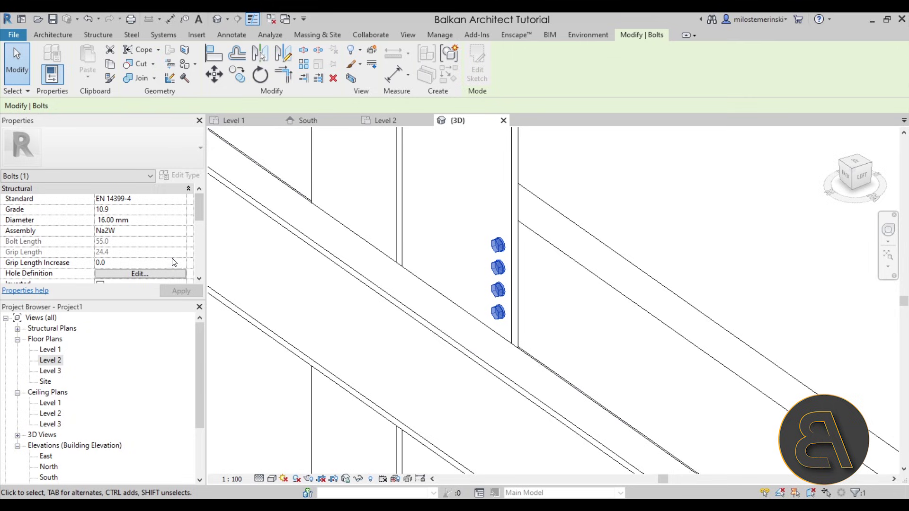
{"action": "scroll", "coordinate": [172, 263], "scroll_direction": "down", "scroll_amount": 4}
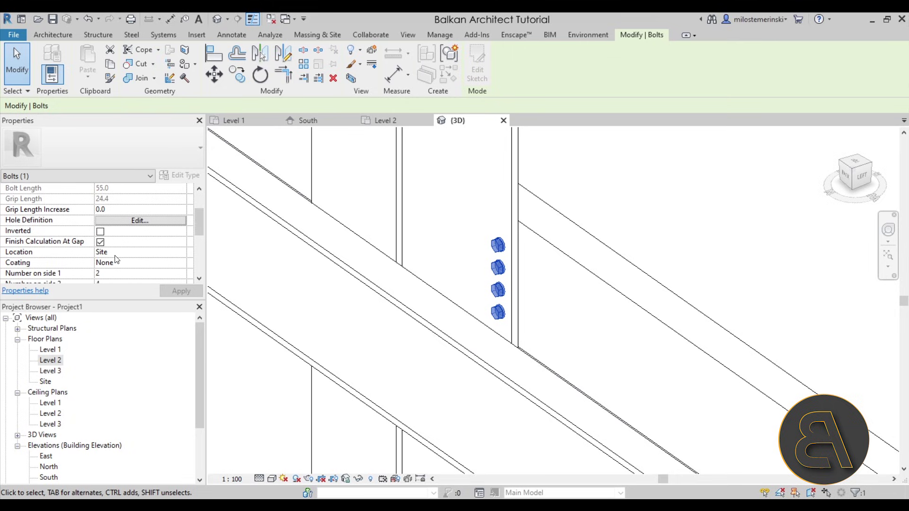
- Invert the bolt group's direction and view it from the side
{"action": "middle_click_drag", "start_coordinate": [498, 257], "coordinate": [381, 218], "text": "shift"}
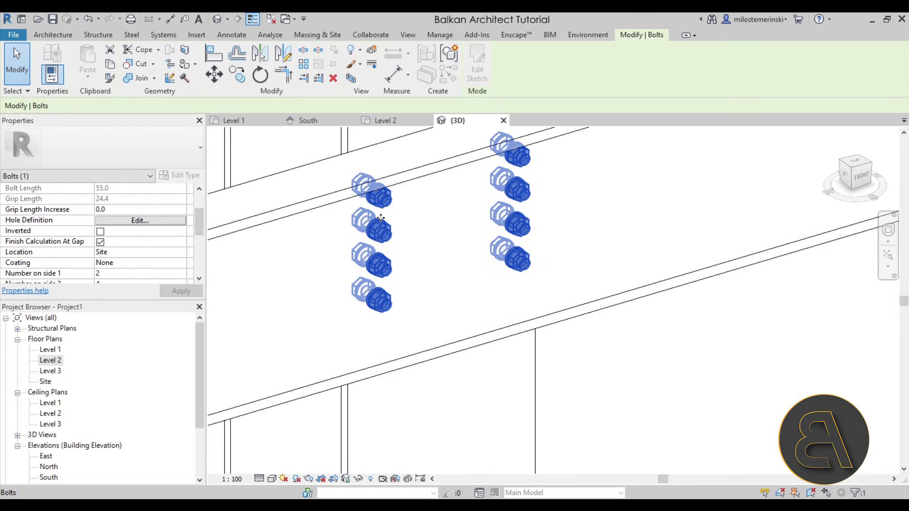
{"action": "left_click", "coordinate": [101, 232]}
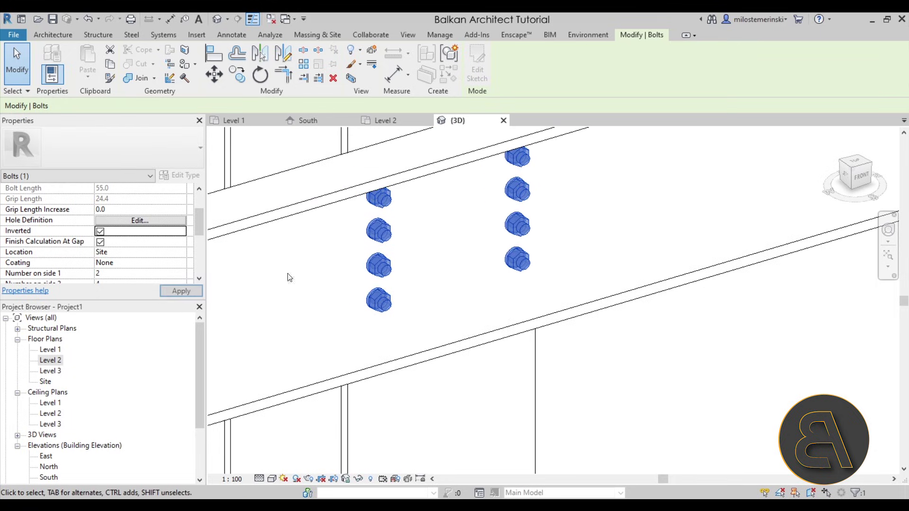
{"action": "middle_click_drag", "start_coordinate": [388, 295], "coordinate": [485, 282], "text": "shift"}
{"action": "left_click", "coordinate": [482, 295]}
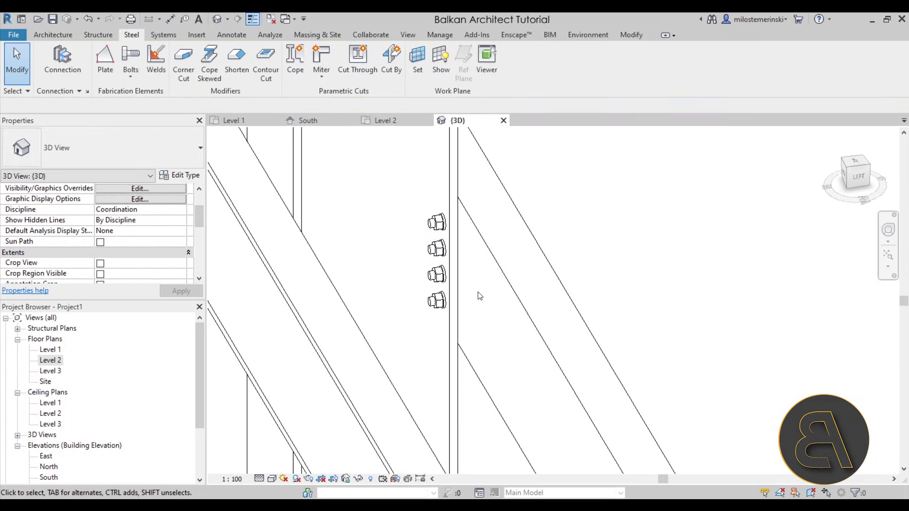
- Set the bolt group's grip length increase to 300 mm and zoom in on the bolt ends at the channel
{"action": "left_click", "coordinate": [436, 302]}
{"action": "scroll", "coordinate": [119, 251], "scroll_direction": "up", "scroll_amount": 1}
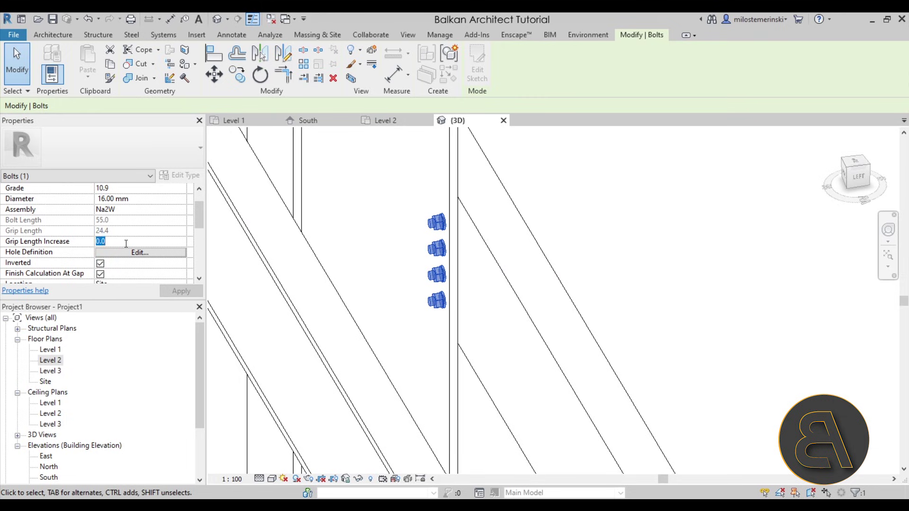
{"action": "type", "text": "300"}
{"action": "middle_click_drag", "start_coordinate": [379, 284], "coordinate": [265, 290], "text": "shift"}
{"action": "scroll", "coordinate": [261, 289], "scroll_direction": "up", "scroll_amount": 6}
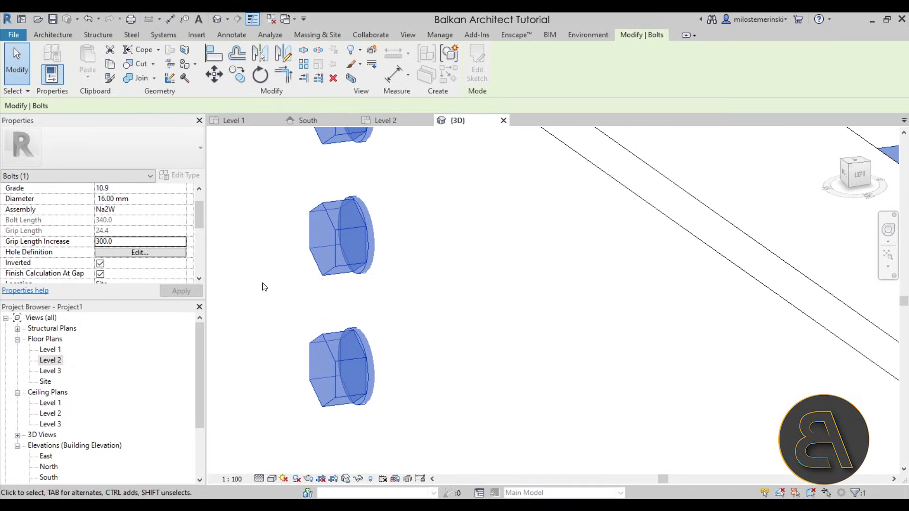
- Refine the bolt group's grip length increase through 301 mm to 302 mm and clear the selection
{"action": "left_click", "coordinate": [136, 241]}
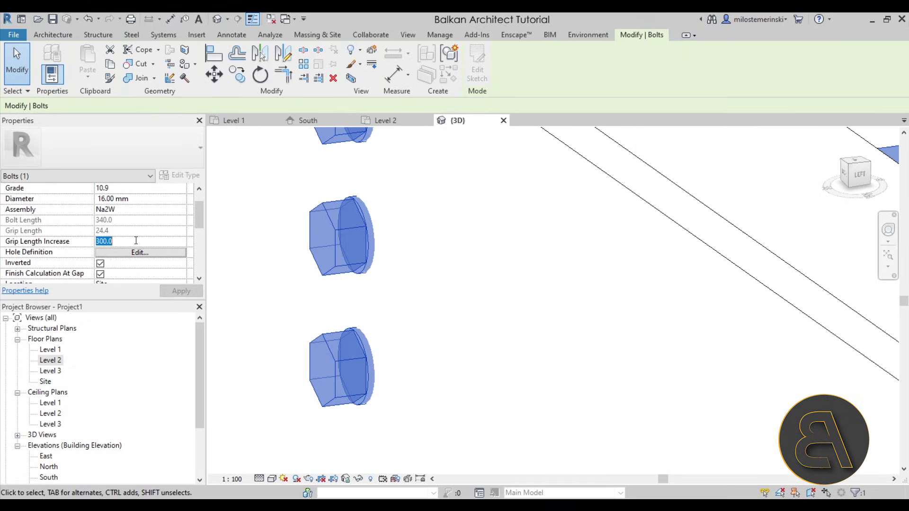
{"action": "type", "text": "3"}
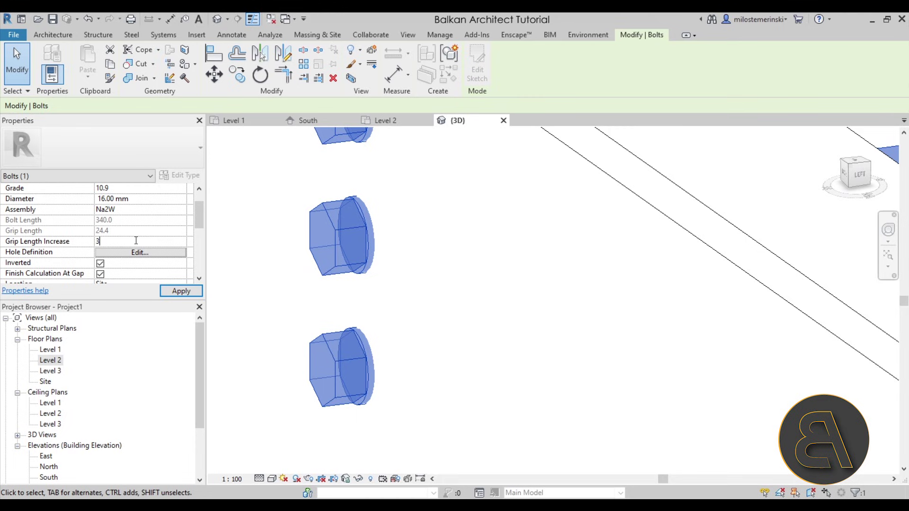
{"action": "type", "text": "31"}
{"action": "key", "text": "Return"}
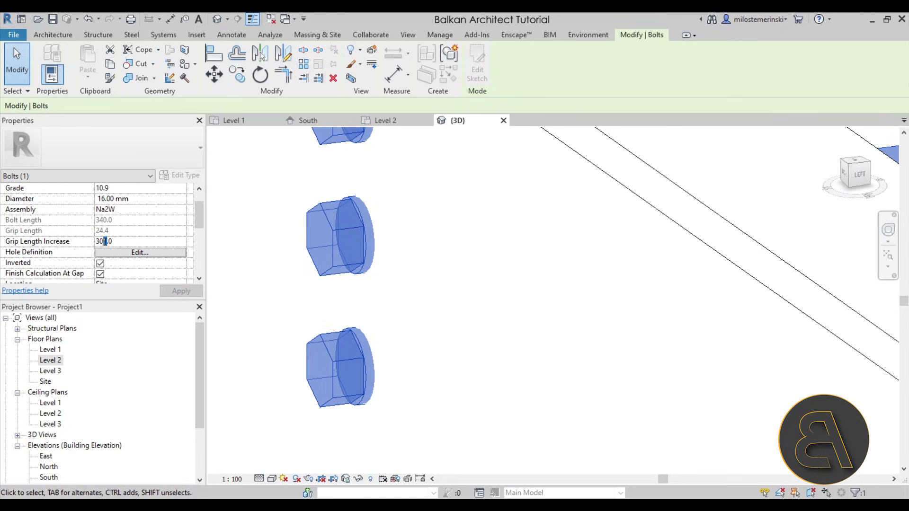
{"action": "left_click", "coordinate": [105, 242]}
{"action": "key", "text": "BackSpace"}
{"action": "type", "text": "2"}
{"action": "key", "text": "Return"}
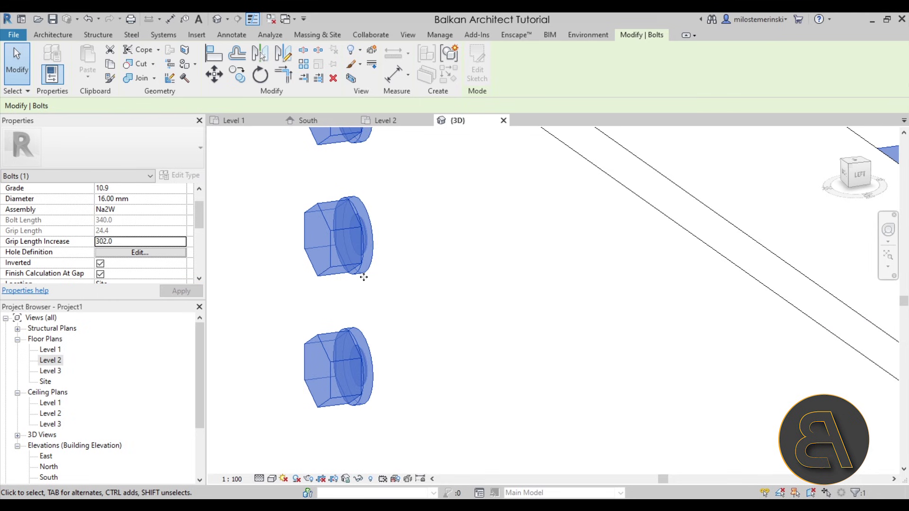
{"action": "scroll", "coordinate": [364, 278], "scroll_direction": "down", "scroll_amount": 3}
{"action": "key", "text": "Escape"}
{"action": "middle_click_drag", "start_coordinate": [360, 274], "coordinate": [408, 268], "text": "shift"}
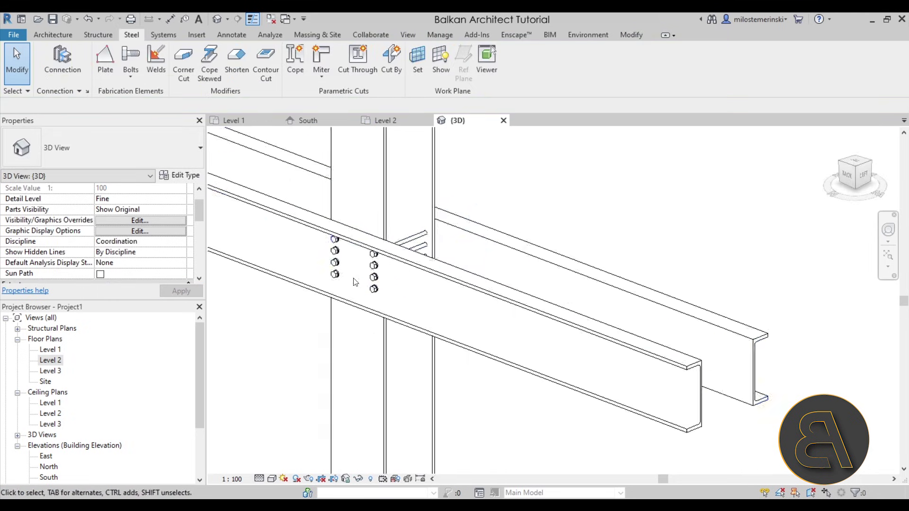
- Inspect the bolted connection in 3D from several angles, highlighting the two channels and the column in turn
{"action": "left_click", "coordinate": [411, 269]}
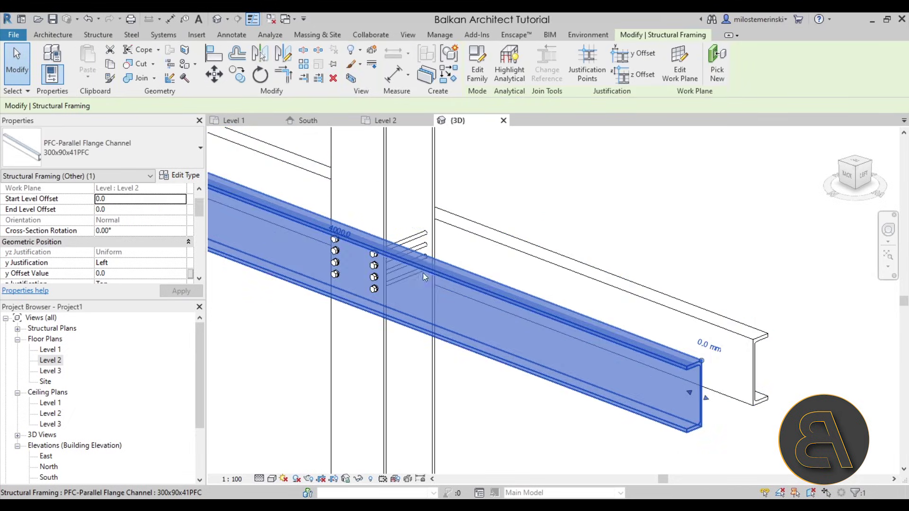
{"action": "scroll", "coordinate": [422, 273], "scroll_direction": "up", "scroll_amount": 5}
{"action": "key", "text": "Escape"}
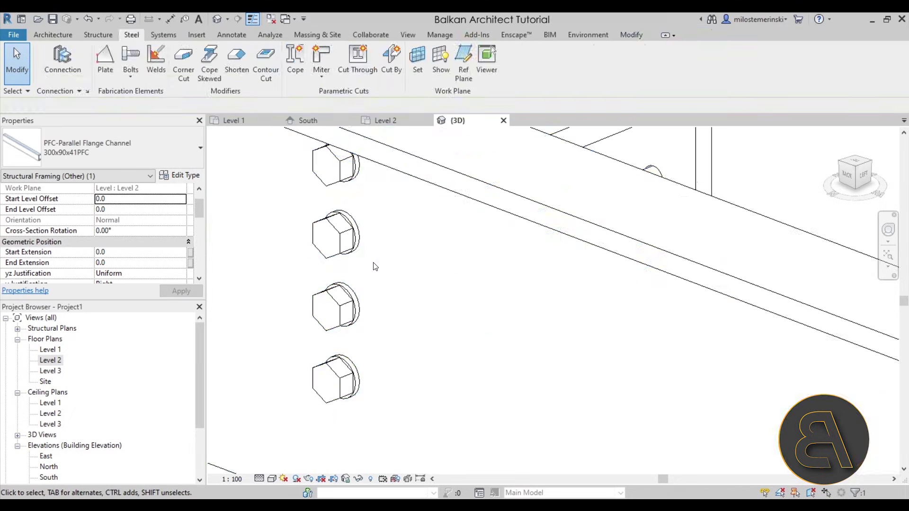
{"action": "scroll", "coordinate": [374, 267], "scroll_direction": "down", "scroll_amount": 6}
{"action": "scroll", "coordinate": [447, 242], "scroll_direction": "up", "scroll_amount": 4}
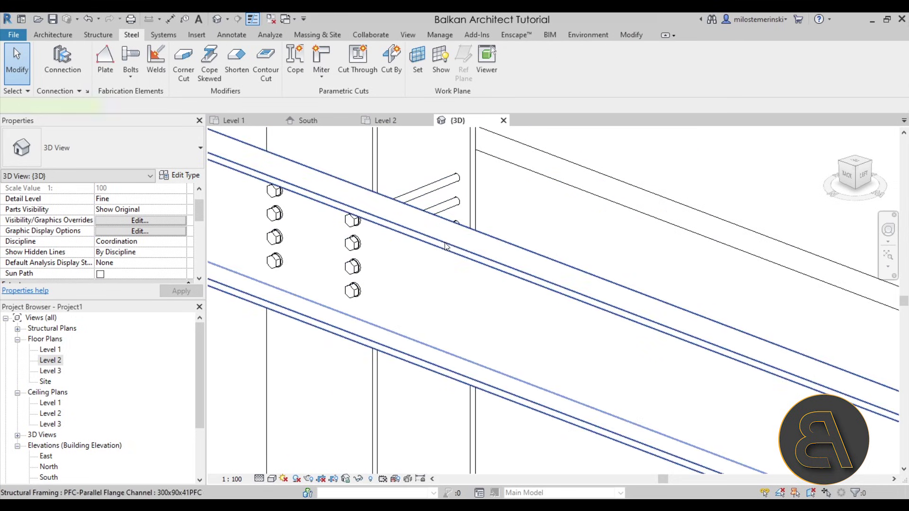
{"action": "left_click", "coordinate": [445, 245]}
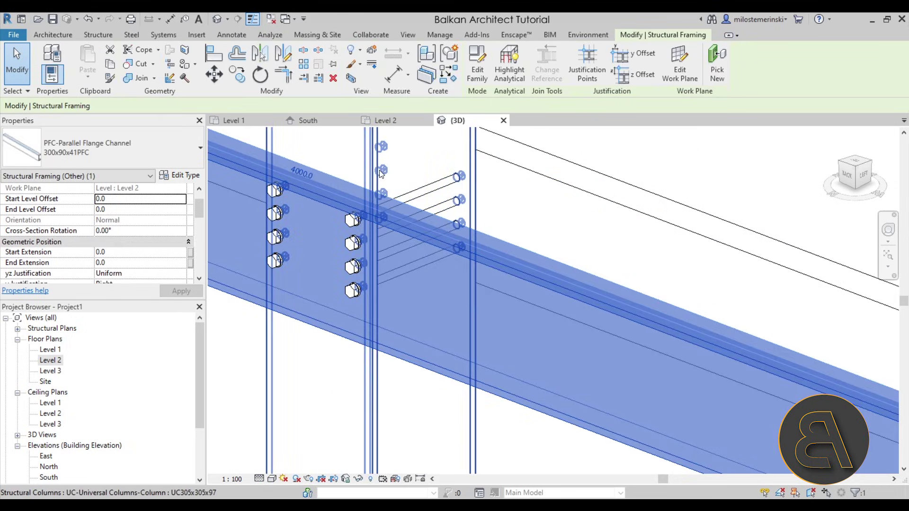
{"action": "left_click", "coordinate": [381, 173]}
{"action": "mouse_move", "coordinate": [381, 173]}
{"action": "middle_mouse_down", "text": "shift"}
{"action": "mouse_move", "coordinate": [358, 178]}
{"action": "mouse_move", "coordinate": [368, 173]}
{"action": "middle_mouse_up", "text": "shift"}
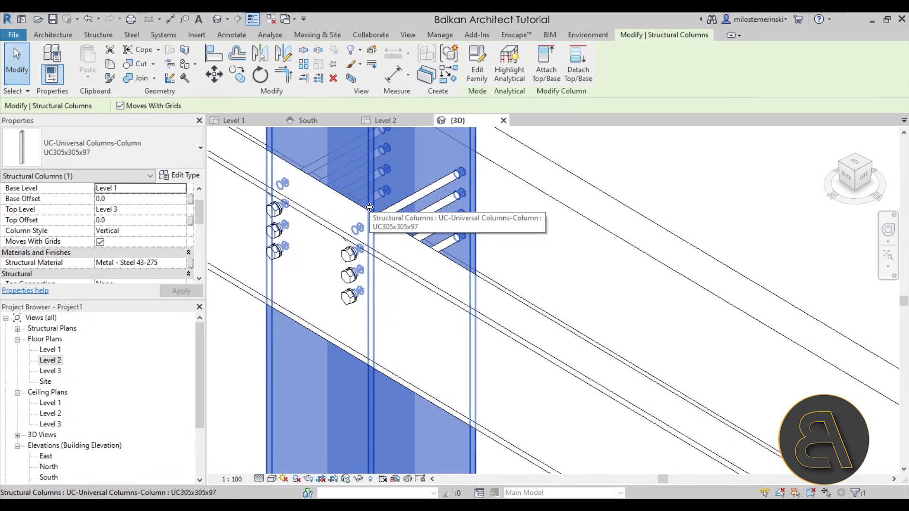
{"action": "left_click", "coordinate": [566, 201]}
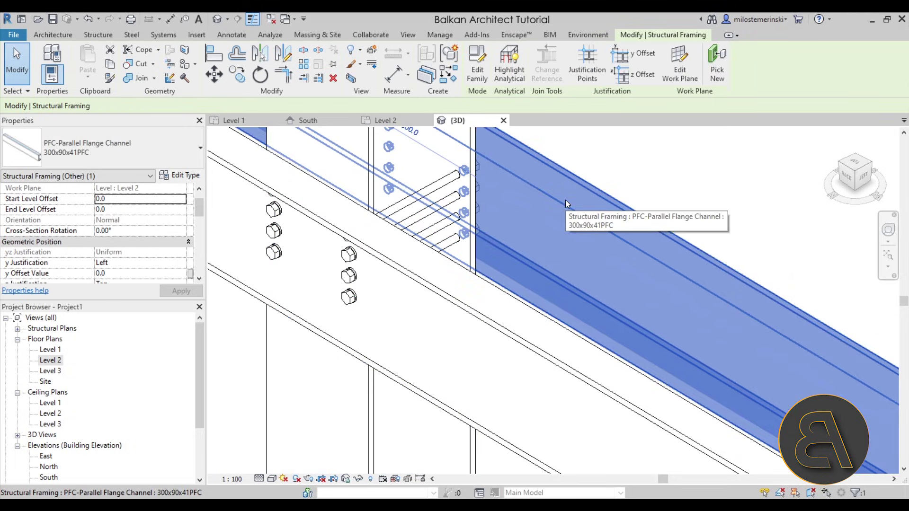
{"action": "left_click", "coordinate": [438, 294]}
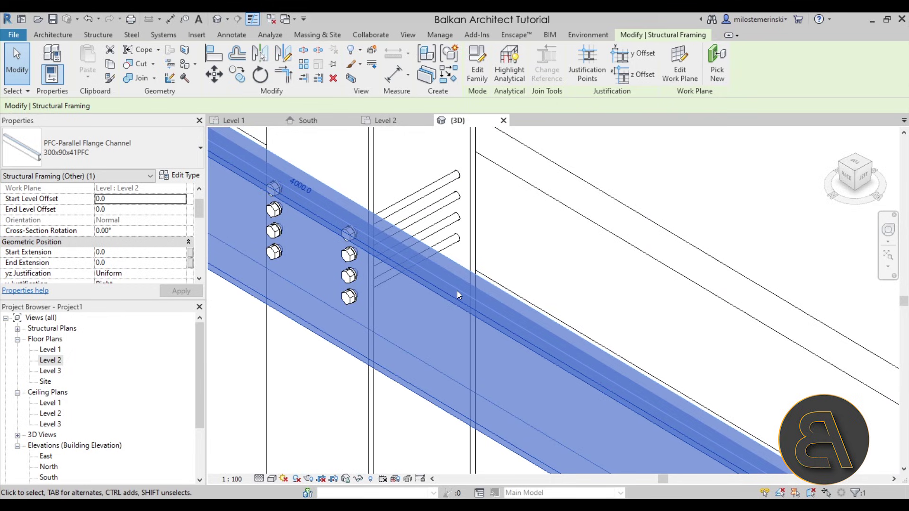
{"action": "middle_click_drag", "start_coordinate": [542, 294], "coordinate": [374, 247], "text": "shift"}
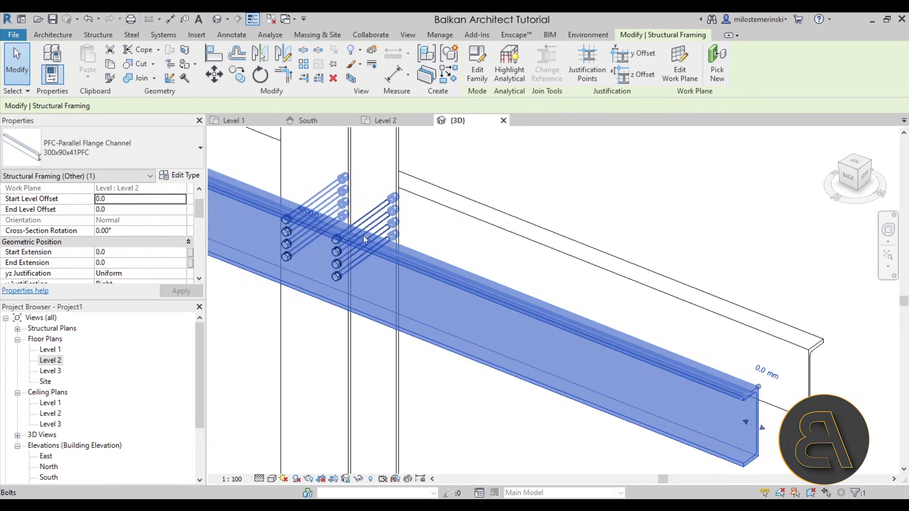
{"action": "middle_click_drag", "start_coordinate": [365, 240], "coordinate": [455, 275], "text": "shift"}
{"action": "left_click", "coordinate": [432, 308]}
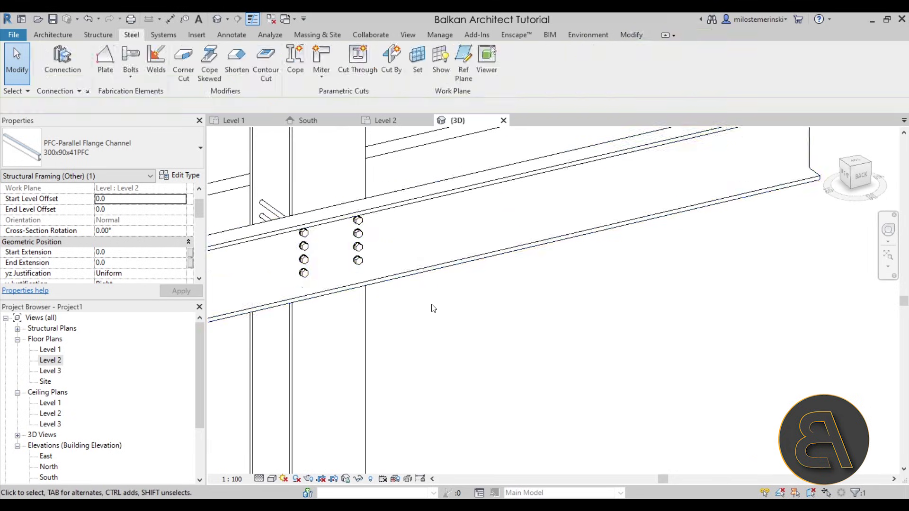
{"action": "middle_click_drag", "start_coordinate": [391, 275], "coordinate": [418, 283]}
- Start a hole pattern on the back channel and sketch its rectangle, about 305 by 300 mm, over the column-channel overlap in the South elevation
{"action": "left_click", "coordinate": [130, 77]}
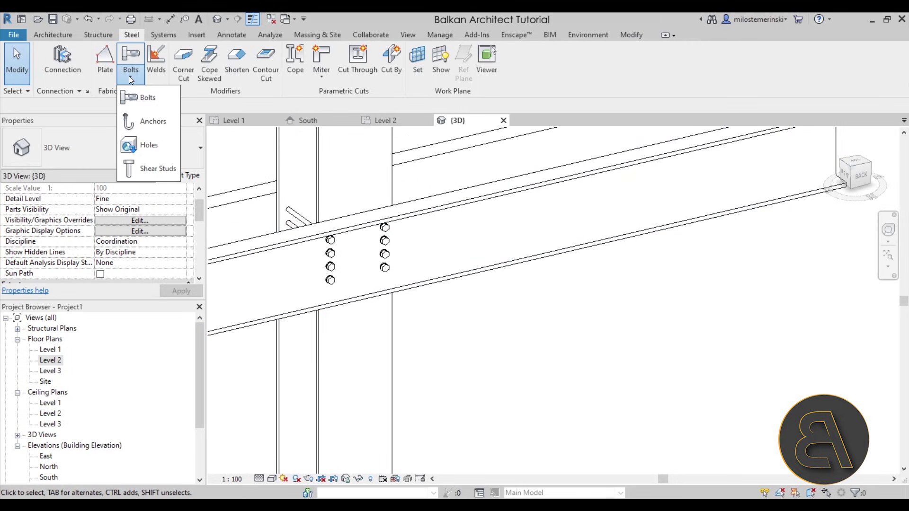
{"action": "left_click", "coordinate": [148, 145]}
{"action": "scroll", "coordinate": [571, 226], "scroll_direction": "down", "scroll_amount": 4}
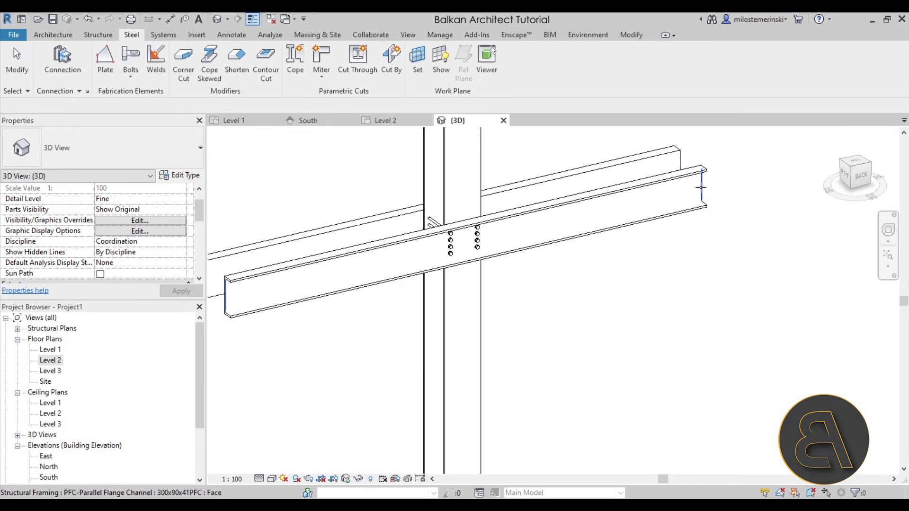
{"action": "left_click", "coordinate": [701, 187]}
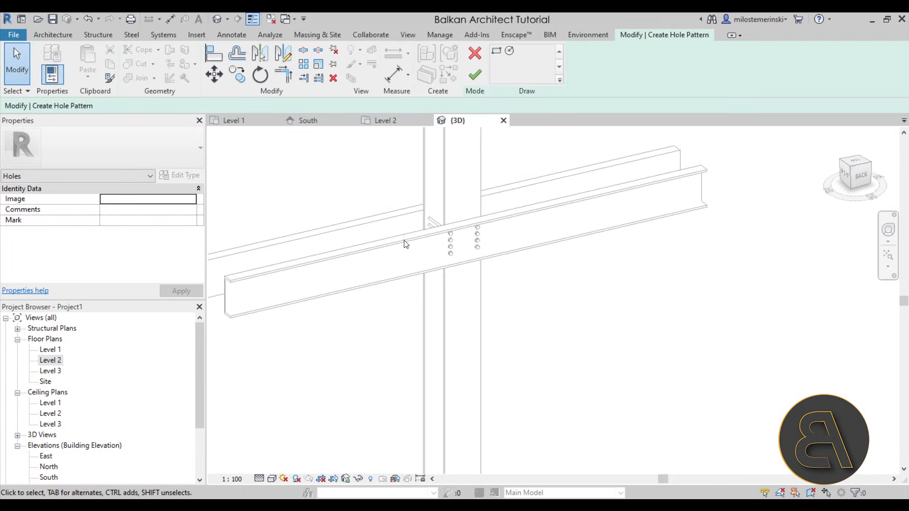
{"action": "left_click", "coordinate": [382, 120]}
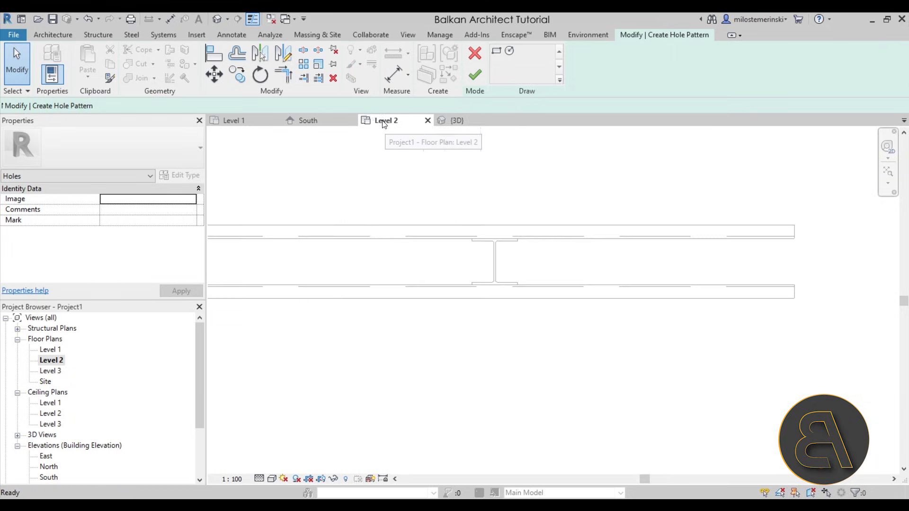
{"action": "left_click", "coordinate": [328, 121]}
{"action": "left_click", "coordinate": [497, 51]}
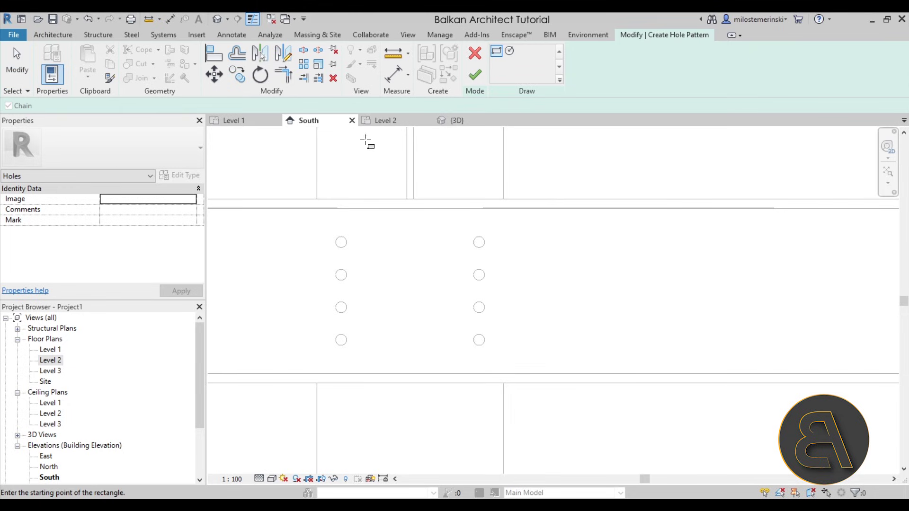
{"action": "left_click", "coordinate": [317, 200]}
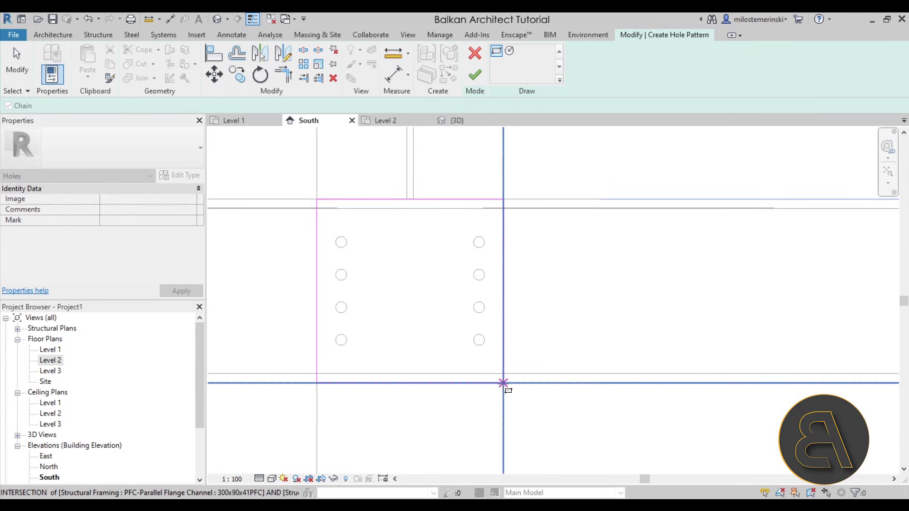
{"action": "left_click", "coordinate": [503, 383]}
{"action": "key", "text": "Escape"}
- Move the hole pattern's top edge down and set its distance from the channel's top edge to 40 mm
{"action": "left_click_drag", "start_coordinate": [364, 201], "coordinate": [361, 233]}
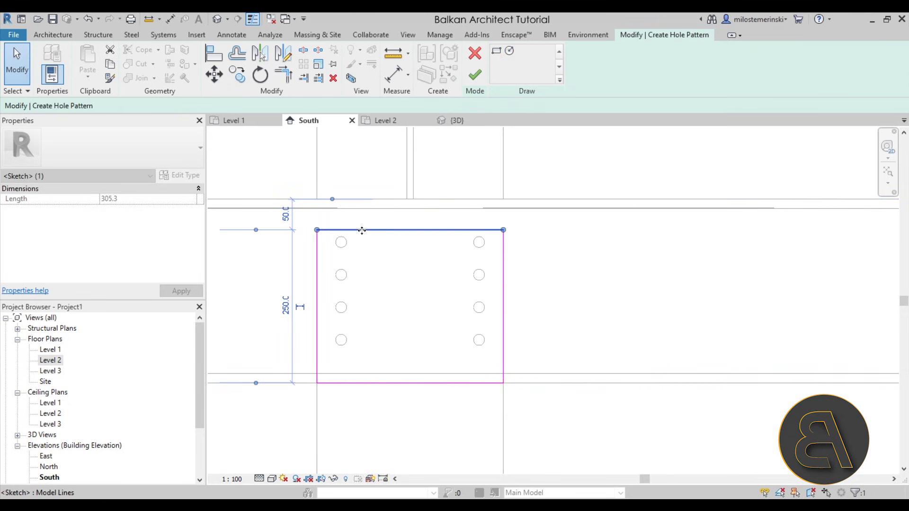
{"action": "left_click", "coordinate": [288, 216]}
{"action": "type", "text": "40"}
{"action": "key", "text": "Return"}
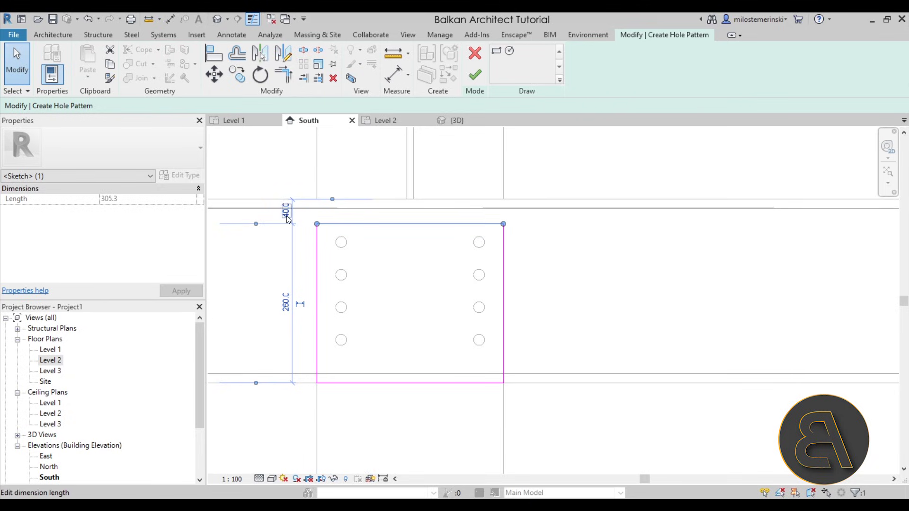
- Move the hole pattern's bottom edge up and set its distance from the channel's bottom edge to 40 mm
{"action": "left_click_drag", "start_coordinate": [394, 383], "coordinate": [393, 364]}
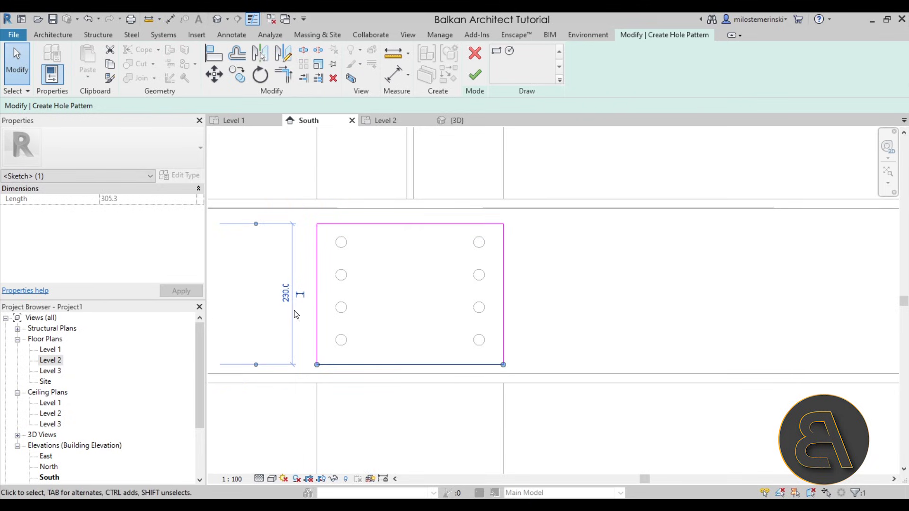
{"action": "left_click", "coordinate": [283, 385]}
{"action": "left_click", "coordinate": [286, 374]}
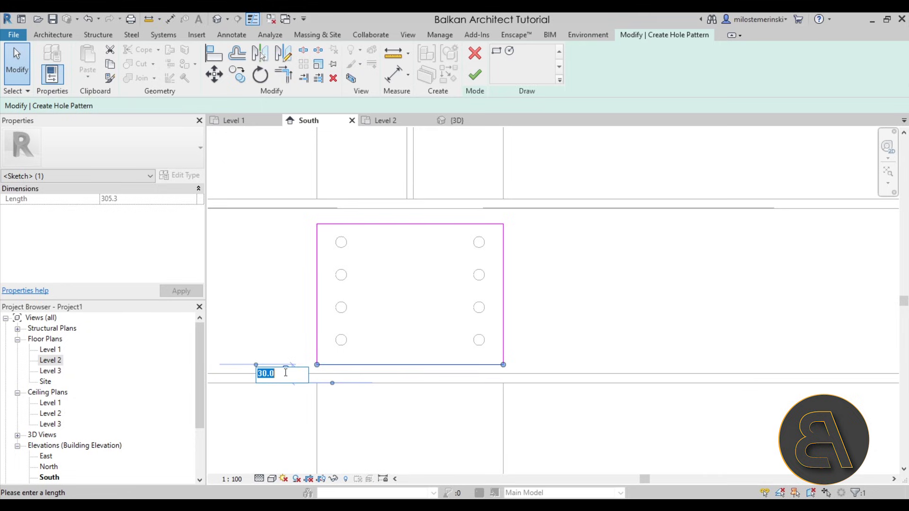
{"action": "type", "text": "40"}
{"action": "key", "text": "Return"}
- Move the hole pattern's left edge inward from the column's left edge, making the rectangle about 280 mm wide
{"action": "left_click", "coordinate": [317, 309]}
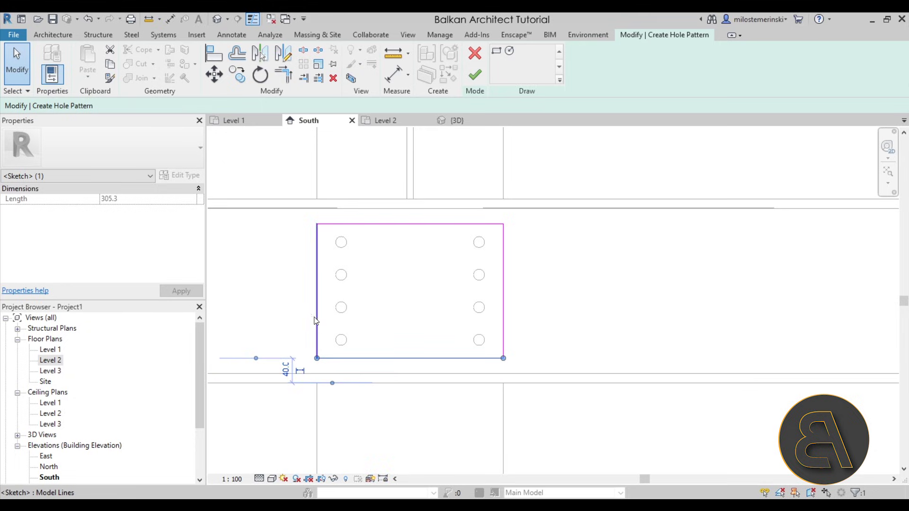
{"action": "left_click_drag", "start_coordinate": [316, 309], "coordinate": [339, 314]}
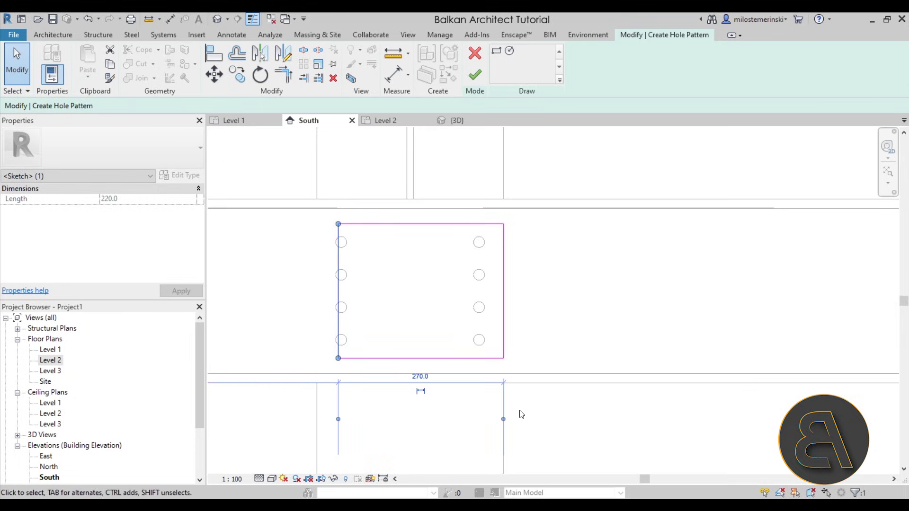
{"action": "mouse_move", "coordinate": [440, 407]}
{"action": "left_mouse_down"}
{"action": "mouse_move", "coordinate": [311, 256]}
{"action": "mouse_move", "coordinate": [318, 247]}
{"action": "mouse_move", "coordinate": [304, 278]}
{"action": "mouse_move", "coordinate": [316, 196]}
{"action": "left_mouse_up"}
{"action": "scroll", "coordinate": [367, 297], "scroll_direction": "down", "scroll_amount": 3}
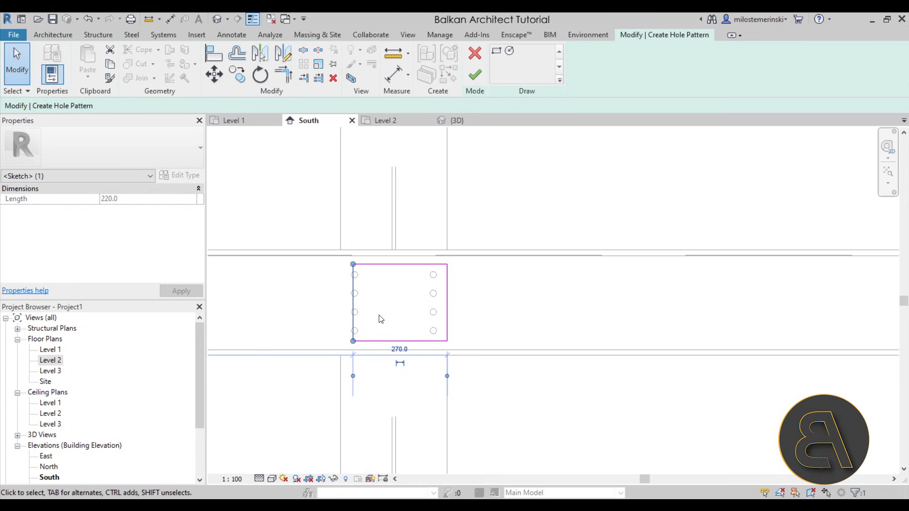
{"action": "left_click", "coordinate": [353, 315]}
{"action": "left_click_drag", "start_coordinate": [357, 325], "coordinate": [354, 324]}
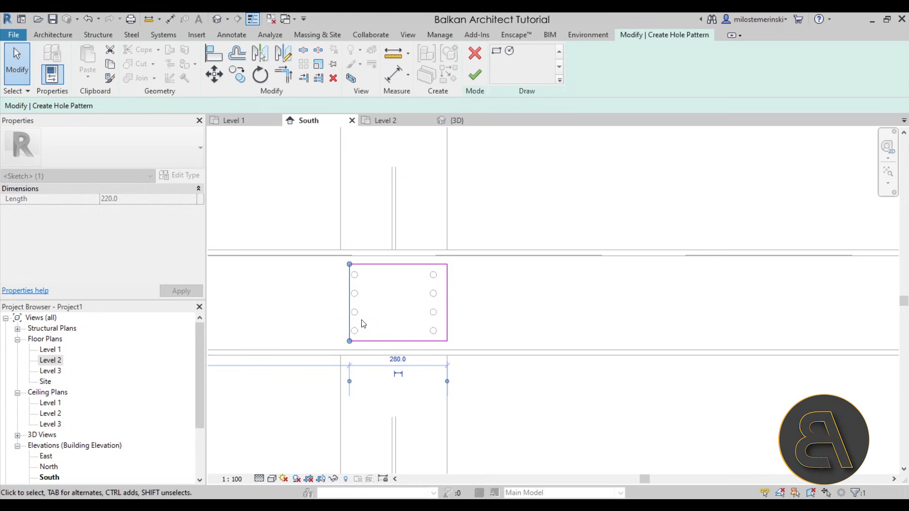
{"action": "scroll", "coordinate": [426, 357], "scroll_direction": "up", "scroll_amount": 2}
{"action": "left_click_drag", "start_coordinate": [454, 389], "coordinate": [381, 439]}
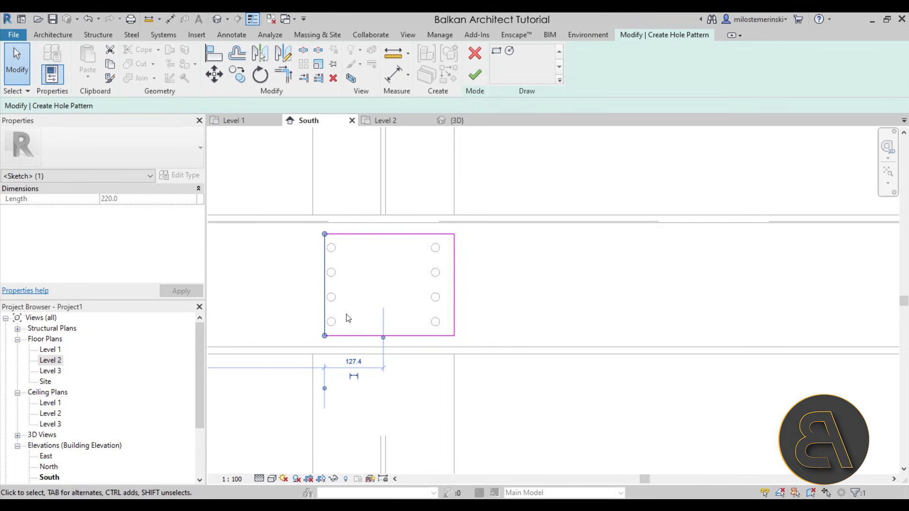
- Try spacing the hole pattern's left edge 120 mm and 110 mm from the column web
{"action": "left_click", "coordinate": [354, 361]}
{"action": "type", "text": "120"}
{"action": "key", "text": "Return"}
{"action": "left_click", "coordinate": [356, 362]}
{"action": "type", "text": "110"}
{"action": "key", "text": "Return"}
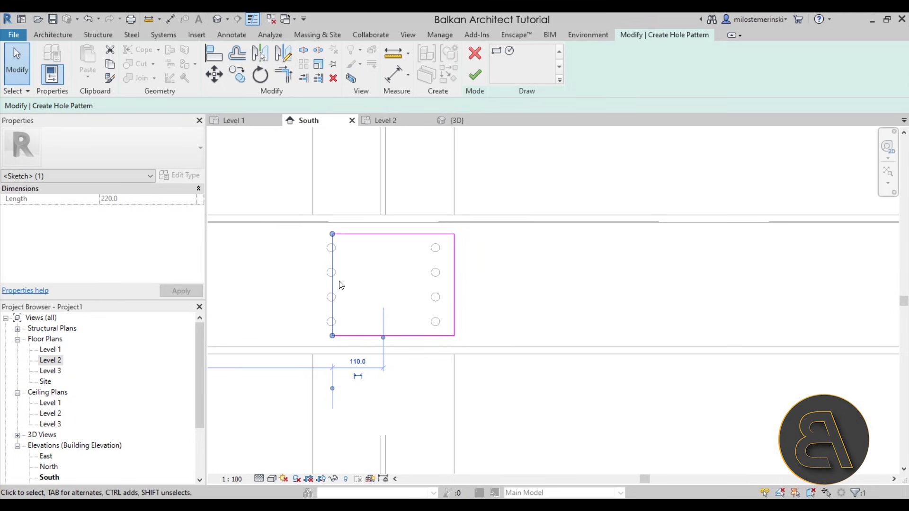
- Set the distance between the hole pattern's left edge and the column's left edge to 40 mm
{"action": "scroll", "coordinate": [341, 283], "scroll_direction": "up", "scroll_amount": 2}
{"action": "scroll", "coordinate": [426, 270], "scroll_direction": "down", "scroll_amount": 5}
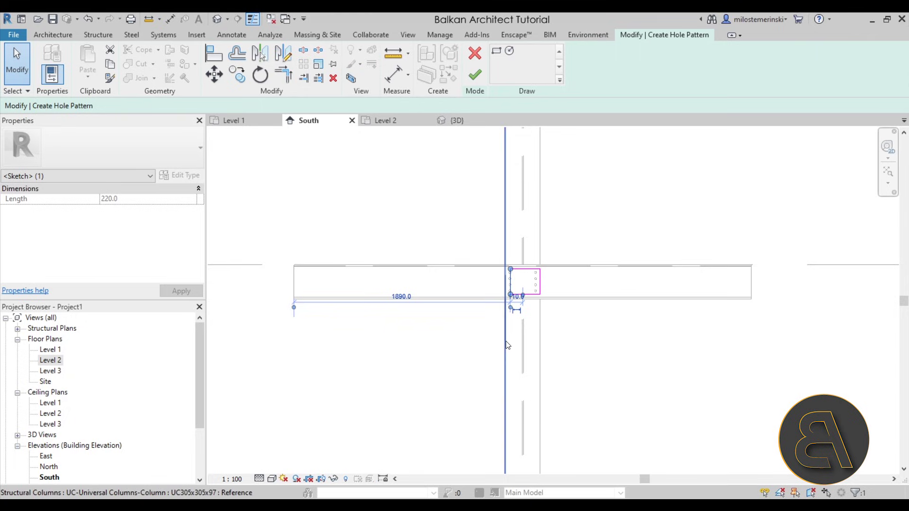
{"action": "scroll", "coordinate": [532, 286], "scroll_direction": "up", "scroll_amount": 5}
{"action": "left_click", "coordinate": [454, 350]}
{"action": "type", "text": "40"}
{"action": "key", "text": "Return"}
- Reference the hole pattern's right edge to the column's right edge and set the distance between them to 40 mm
{"action": "left_click", "coordinate": [610, 290]}
{"action": "scroll", "coordinate": [603, 291], "scroll_direction": "down", "scroll_amount": 3}
{"action": "middle_click_drag", "start_coordinate": [603, 291], "coordinate": [386, 274]}
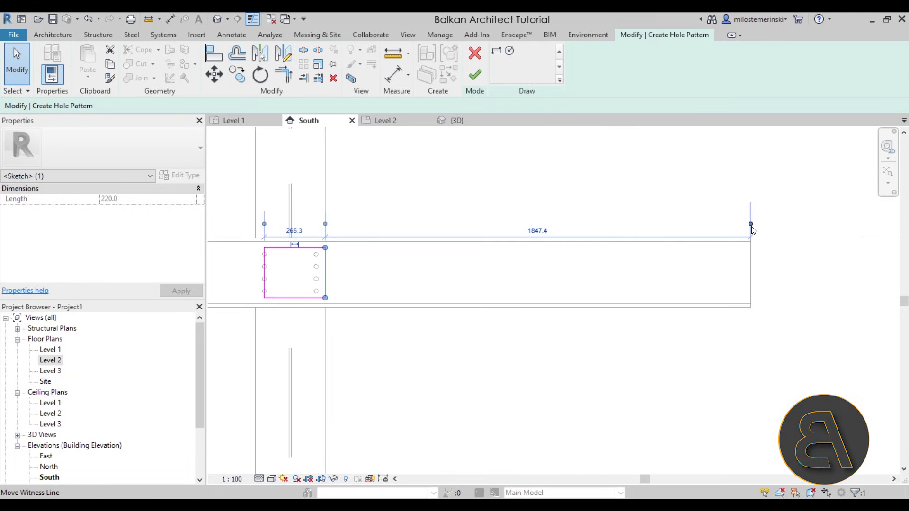
{"action": "left_click_drag", "start_coordinate": [319, 198], "coordinate": [325, 196]}
{"action": "left_click", "coordinate": [325, 230]}
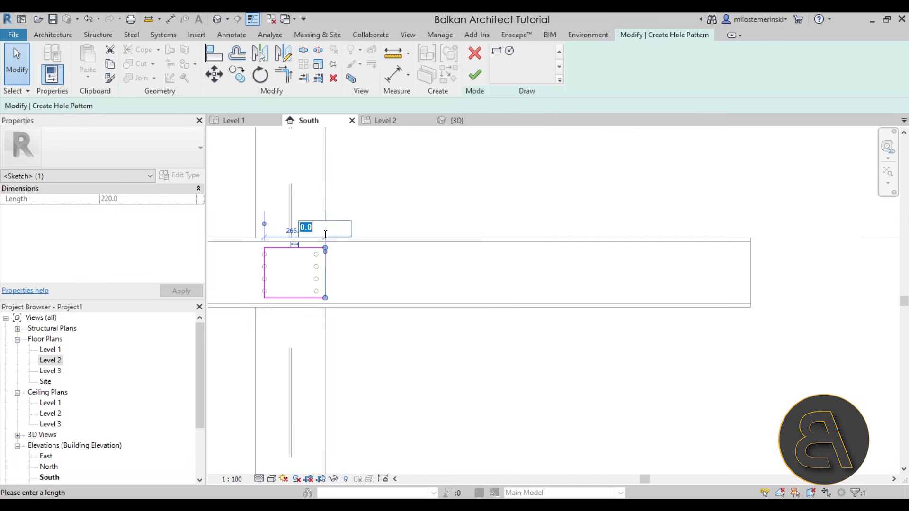
{"action": "type", "text": "220"}
{"action": "key", "text": "Return"}
{"action": "scroll", "coordinate": [232, 262], "scroll_direction": "up", "scroll_amount": 4}
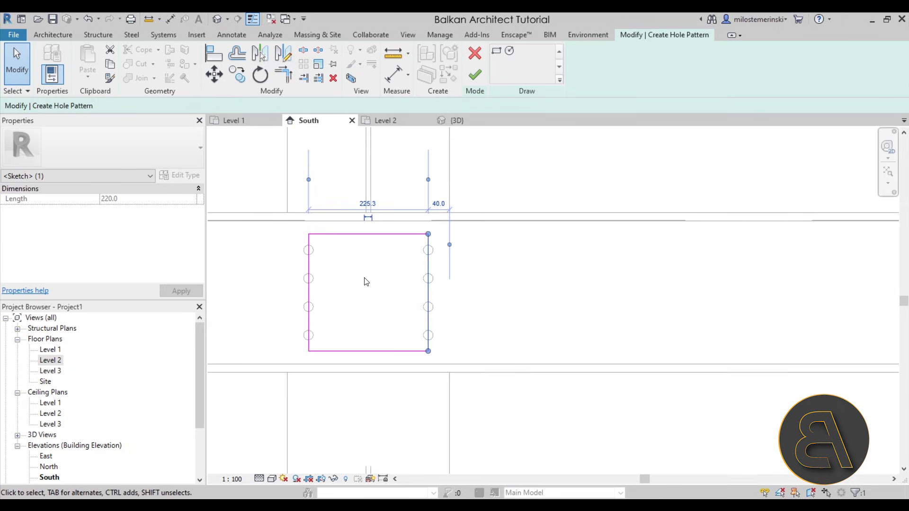
- Finish the hole pattern sketch and show the holes from the back in the 3D view
{"action": "left_click", "coordinate": [361, 248]}
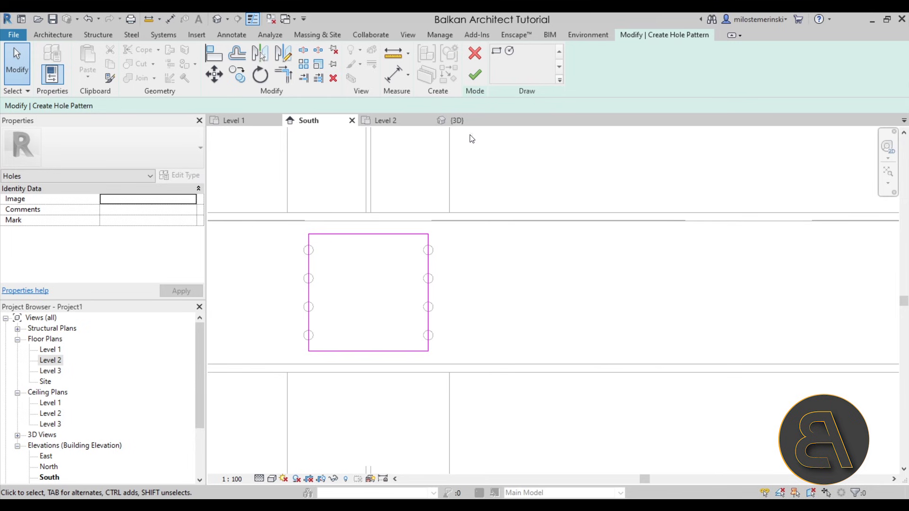
{"action": "left_click", "coordinate": [476, 76]}
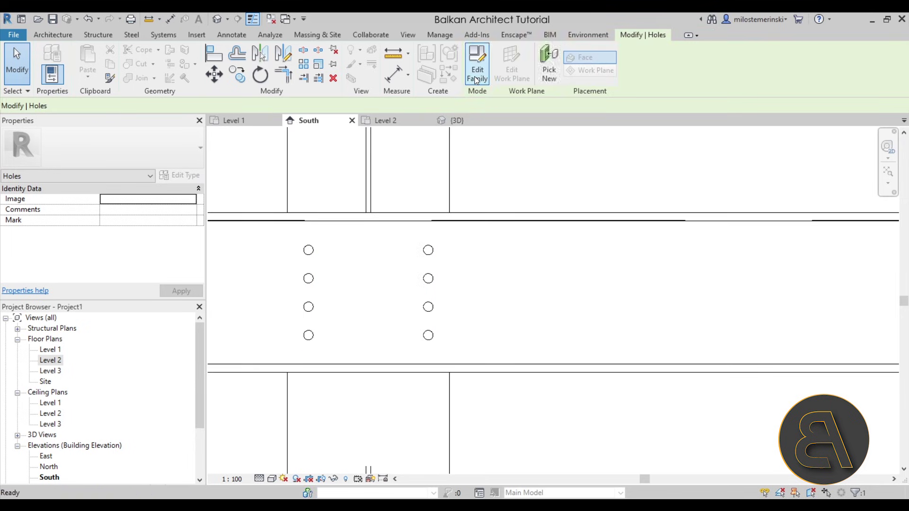
{"action": "left_click", "coordinate": [458, 122]}
{"action": "middle_click_drag", "start_coordinate": [507, 269], "coordinate": [455, 263], "text": "shift"}
{"action": "scroll", "coordinate": [459, 265], "scroll_direction": "up", "scroll_amount": 3}
{"action": "middle_click_drag", "start_coordinate": [477, 279], "coordinate": [520, 275], "text": "shift"}
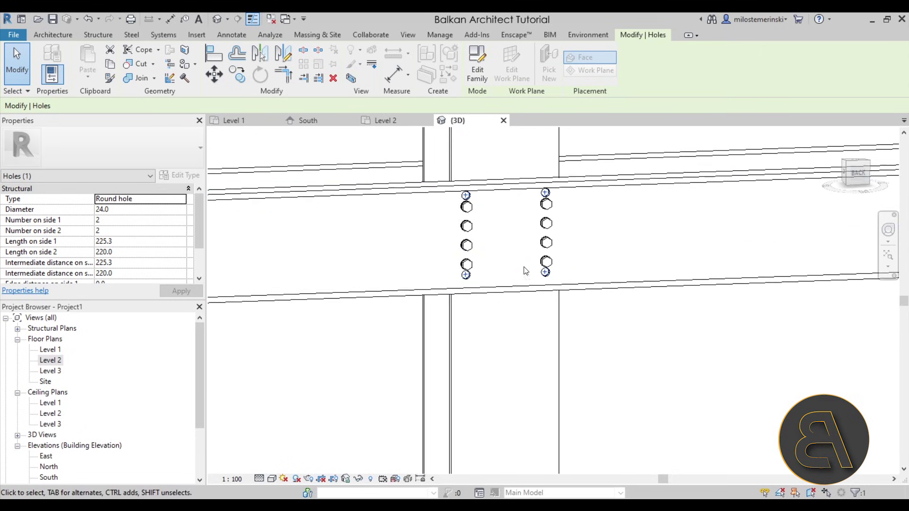
{"action": "scroll", "coordinate": [524, 271], "scroll_direction": "up", "scroll_amount": 3}
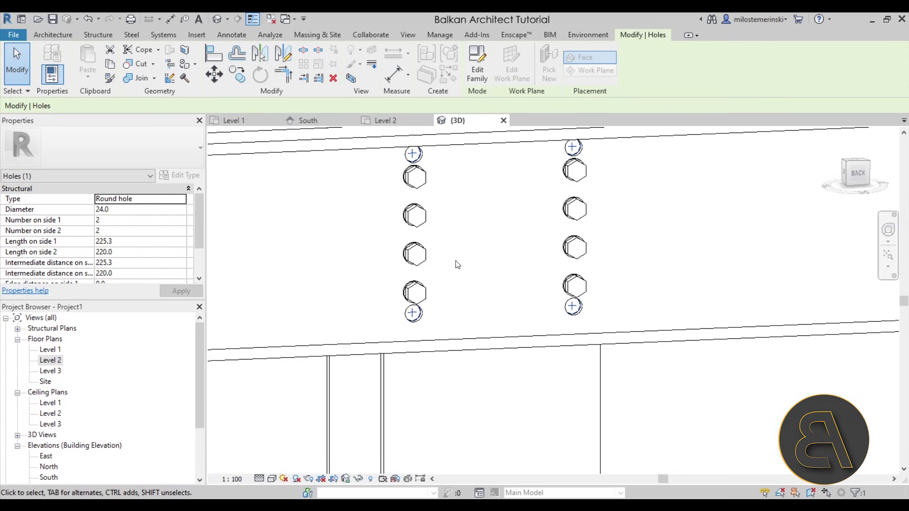
- Try 4 holes on side 1 of the pattern, and settle on 2 on side 1 and 4 on side 2
{"action": "left_click", "coordinate": [122, 223]}
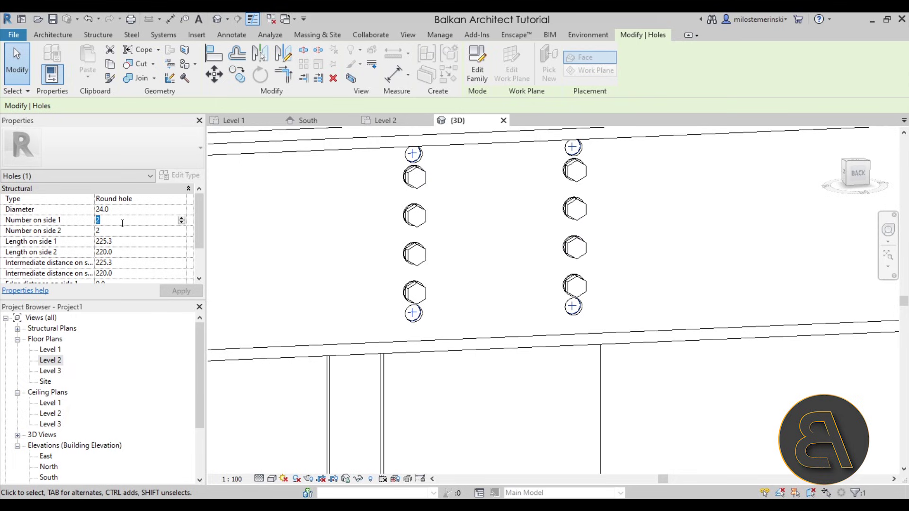
{"action": "type", "text": "4"}
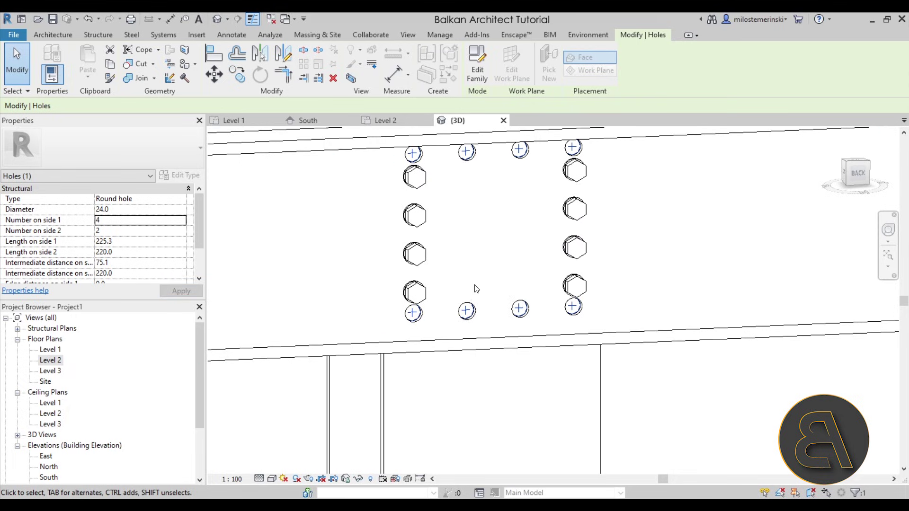
{"action": "left_click", "coordinate": [143, 223]}
{"action": "type", "text": "0"}
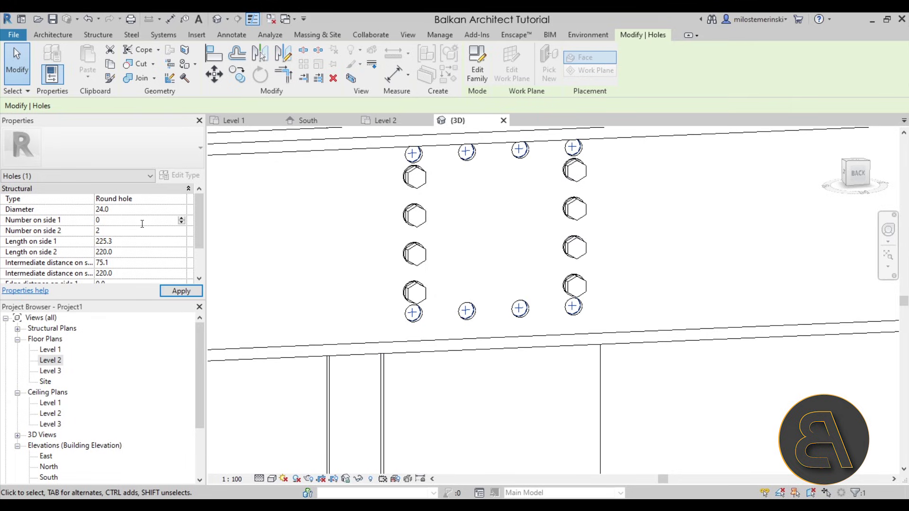
{"action": "left_click", "coordinate": [137, 231]}
{"action": "key", "text": "Return"}
{"action": "mouse_move", "coordinate": [452, 241]}
{"action": "middle_mouse_down", "text": "shift"}
{"action": "mouse_move", "coordinate": [415, 218]}
{"action": "mouse_move", "coordinate": [464, 249]}
{"action": "middle_mouse_up", "text": "shift"}
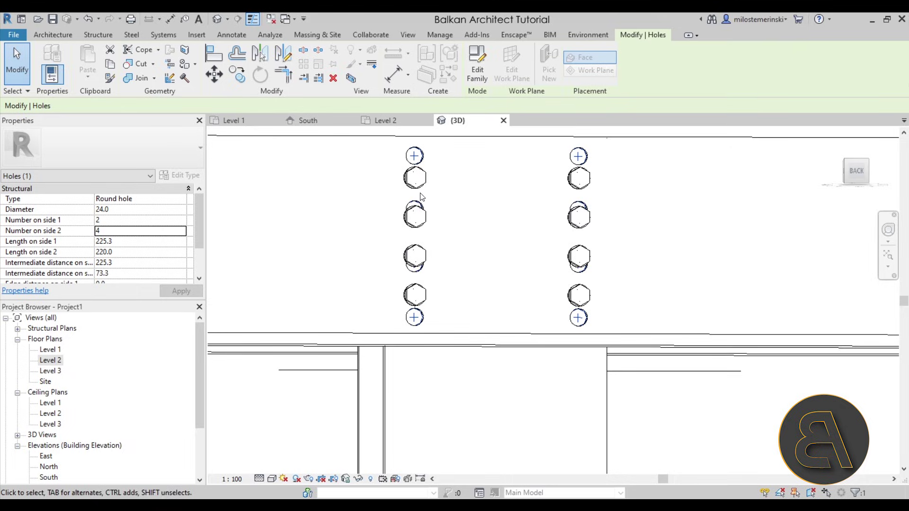
- Set the hole pattern's edge distance on side 2 to 30 mm
{"action": "scroll", "coordinate": [115, 230], "scroll_direction": "down", "scroll_amount": 2}
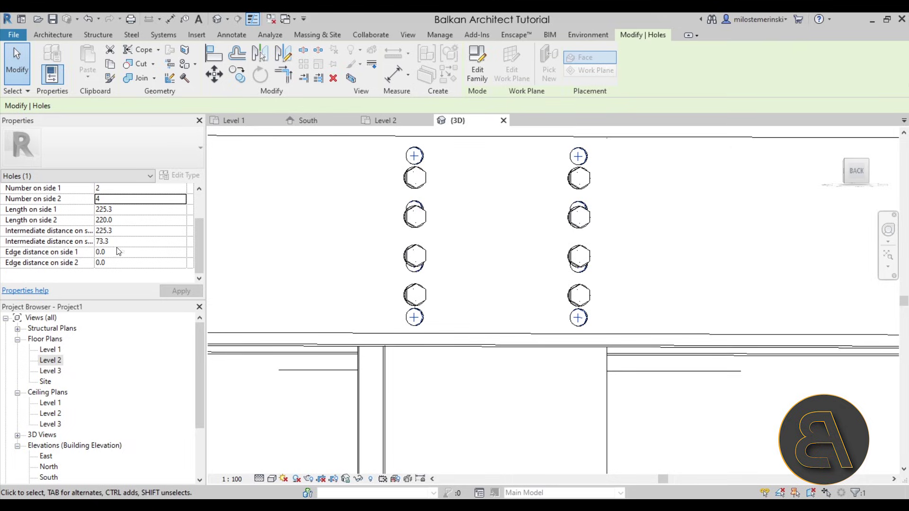
{"action": "left_click", "coordinate": [114, 265]}
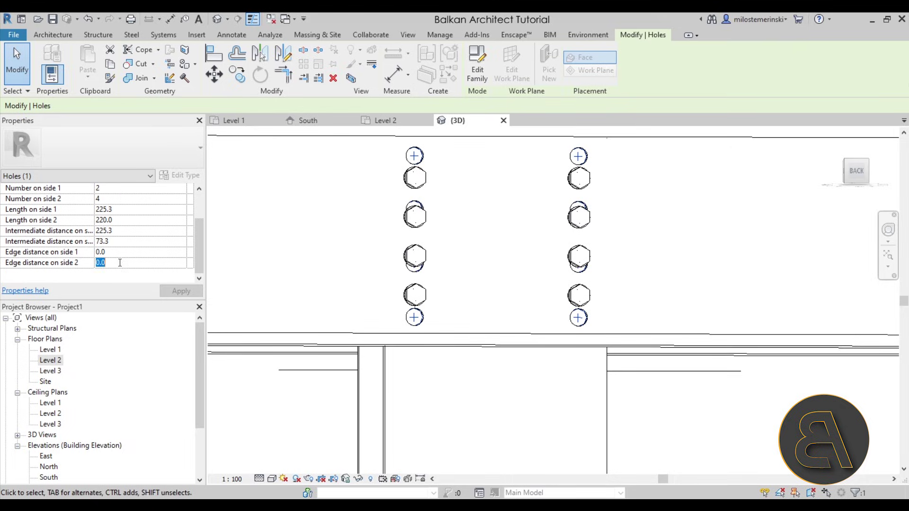
{"action": "left_click", "coordinate": [111, 264]}
{"action": "left_click_drag", "start_coordinate": [117, 264], "coordinate": [72, 267]}
{"action": "type", "text": "30.0"}
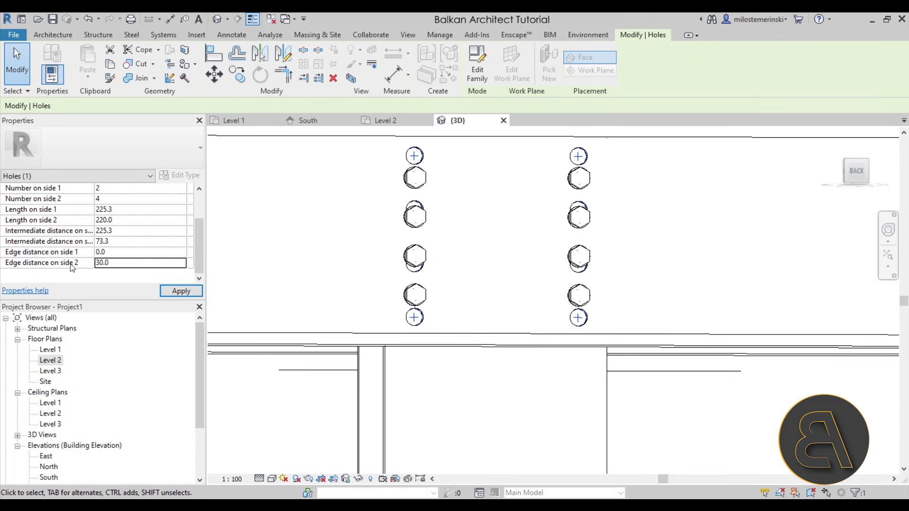
{"action": "middle_click_drag", "start_coordinate": [386, 282], "coordinate": [388, 198], "text": "shift"}
- Examine the bolts against the holes up close, check the hole diameter, and inspect the connection from the front and right
{"action": "scroll", "coordinate": [387, 198], "scroll_direction": "up", "scroll_amount": 5}
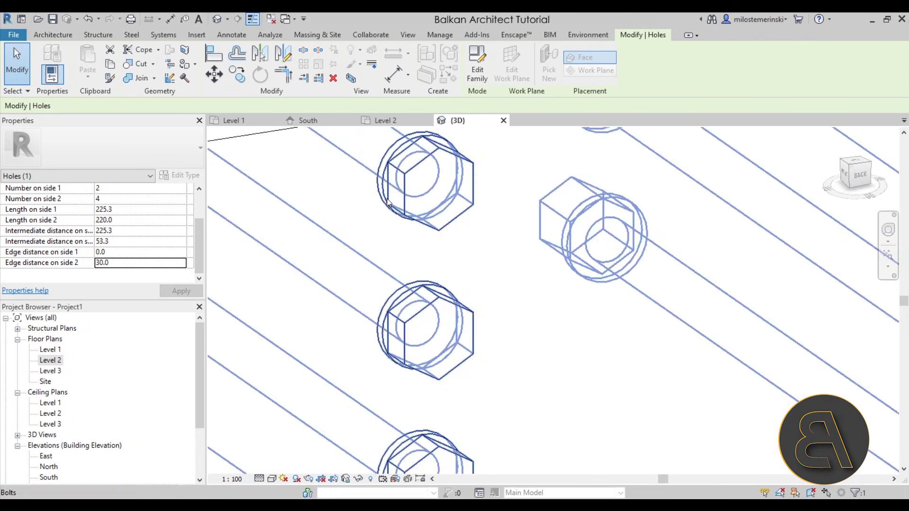
{"action": "scroll", "coordinate": [131, 240], "scroll_direction": "up", "scroll_amount": 2}
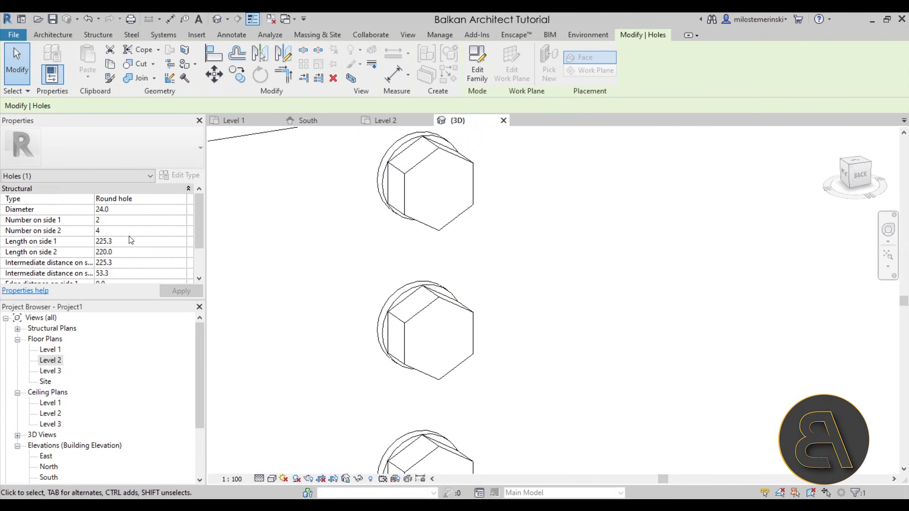
{"action": "left_click", "coordinate": [124, 210]}
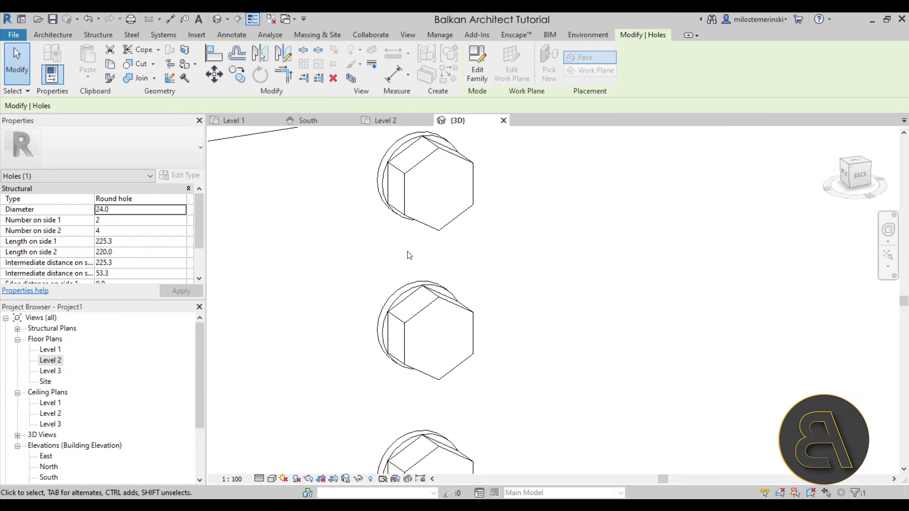
{"action": "scroll", "coordinate": [406, 254], "scroll_direction": "down", "scroll_amount": 5}
{"action": "left_click", "coordinate": [347, 337]}
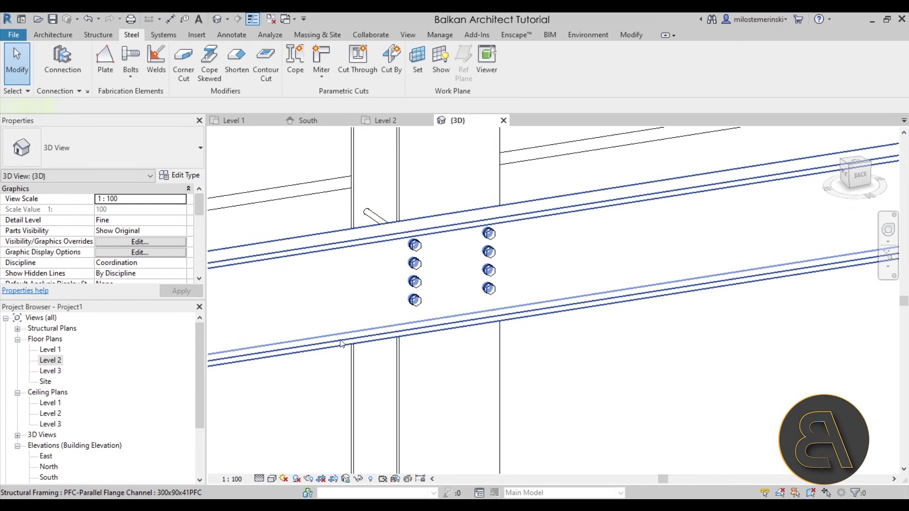
{"action": "left_click", "coordinate": [340, 342]}
{"action": "middle_click_drag", "start_coordinate": [358, 245], "coordinate": [573, 280], "text": "shift"}
{"action": "left_click", "coordinate": [573, 280]}
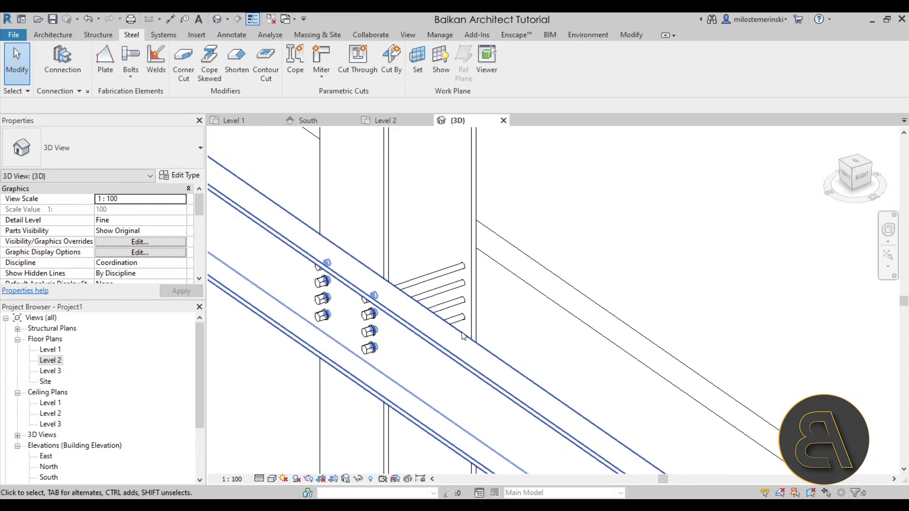
{"action": "middle_click_drag", "start_coordinate": [529, 289], "coordinate": [634, 251], "text": "shift"}
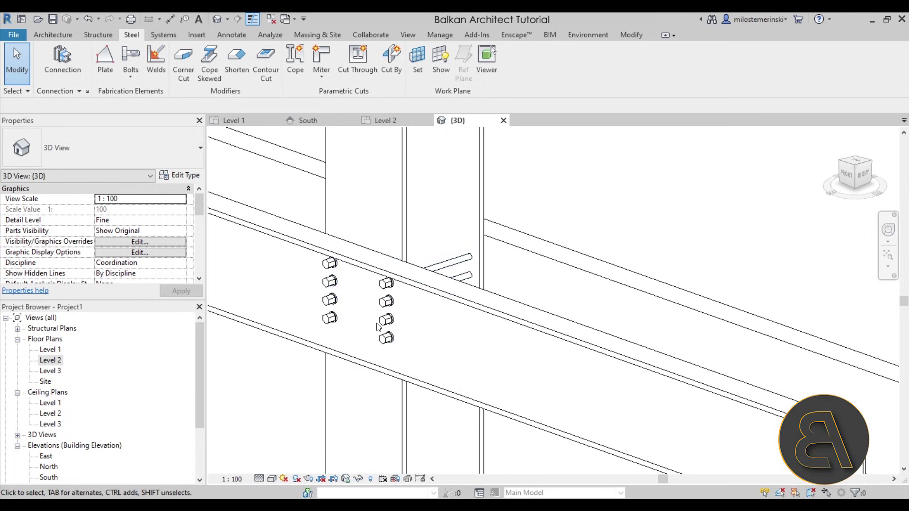
- Select the bolt group, keep its EN 14399-4 standard, and set its diameter to 20 mm
{"action": "left_click", "coordinate": [384, 311]}
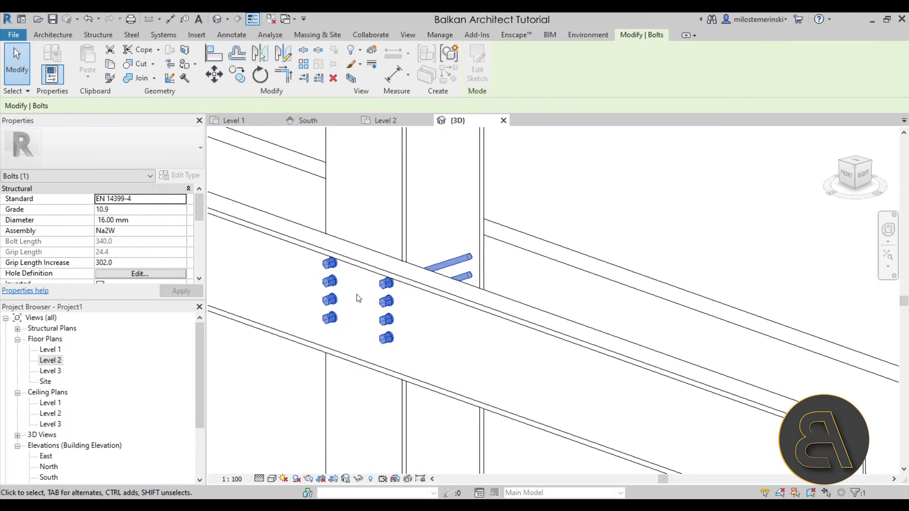
{"action": "left_click", "coordinate": [183, 199]}
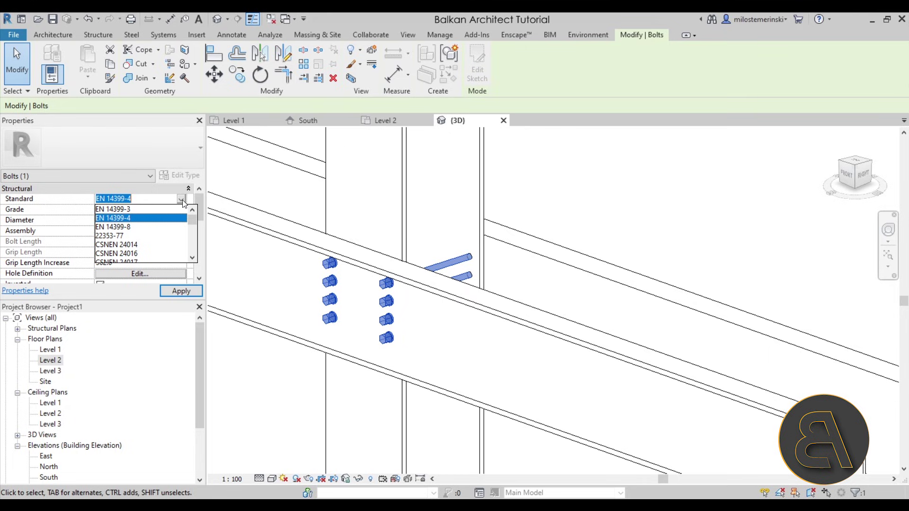
{"action": "left_click", "coordinate": [183, 201]}
{"action": "left_click", "coordinate": [182, 220]}
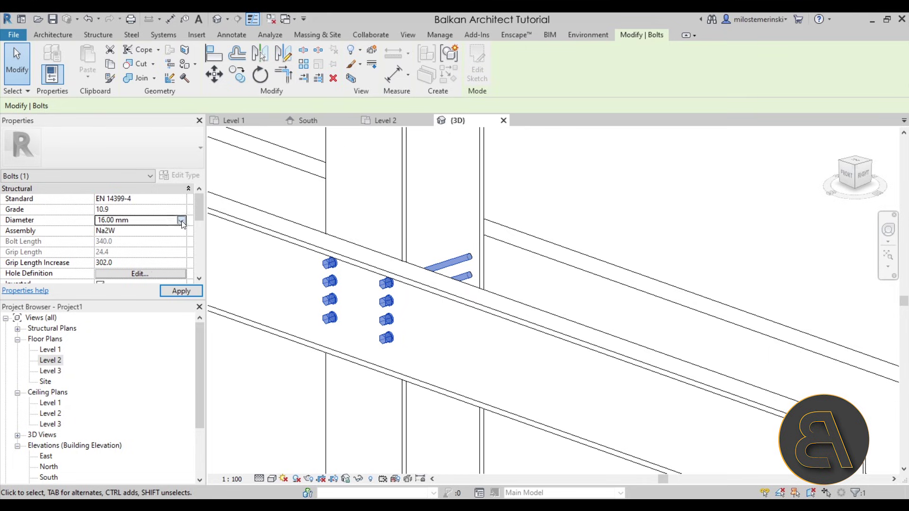
{"action": "left_click", "coordinate": [182, 220]}
{"action": "left_click", "coordinate": [117, 249]}
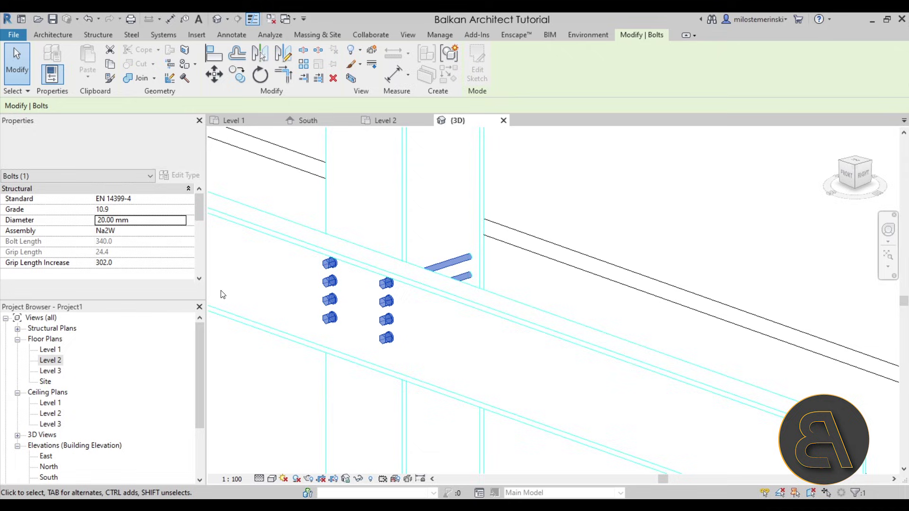
- Try a 12 mm diameter for the selected bolt group, and settle on 16 mm
{"action": "left_click", "coordinate": [181, 220]}
{"action": "left_click", "coordinate": [149, 239]}
{"action": "left_click", "coordinate": [180, 291]}
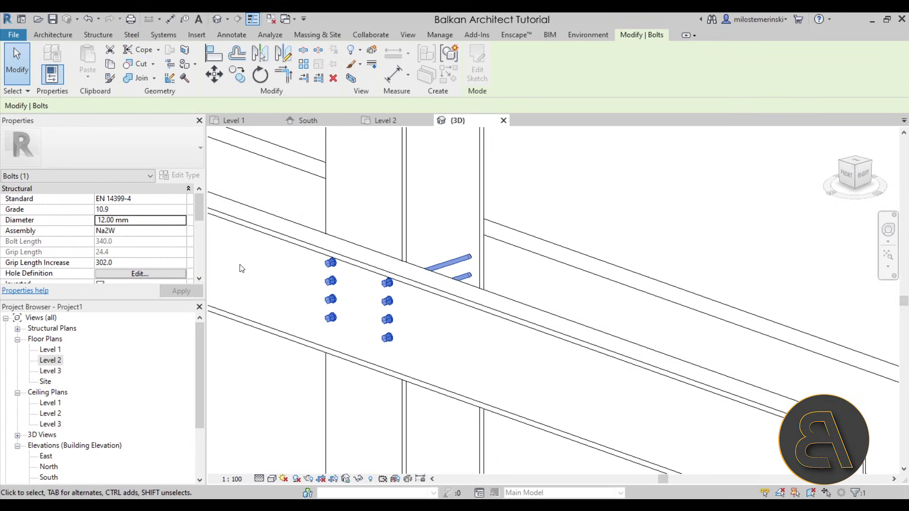
{"action": "left_click", "coordinate": [182, 220]}
{"action": "left_click", "coordinate": [161, 239]}
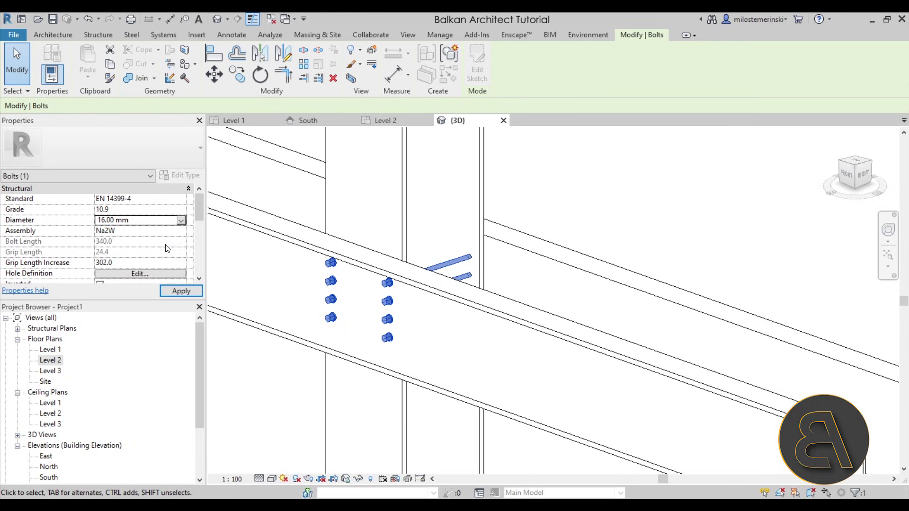
{"action": "left_click", "coordinate": [168, 290]}
- Open the bolts' hole definition and try the slotted, punch mark and countersink types, settling on Round hole
{"action": "scroll", "coordinate": [138, 249], "scroll_direction": "down", "scroll_amount": 1}
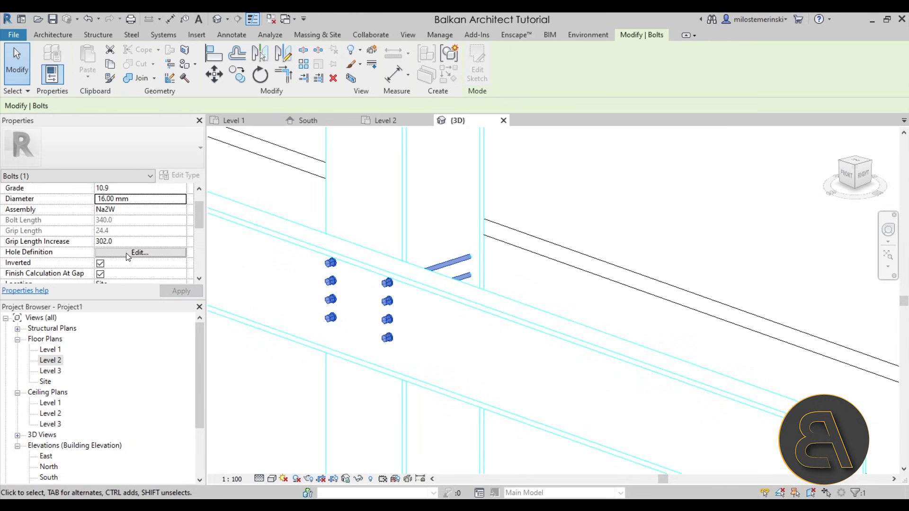
{"action": "left_click", "coordinate": [126, 252]}
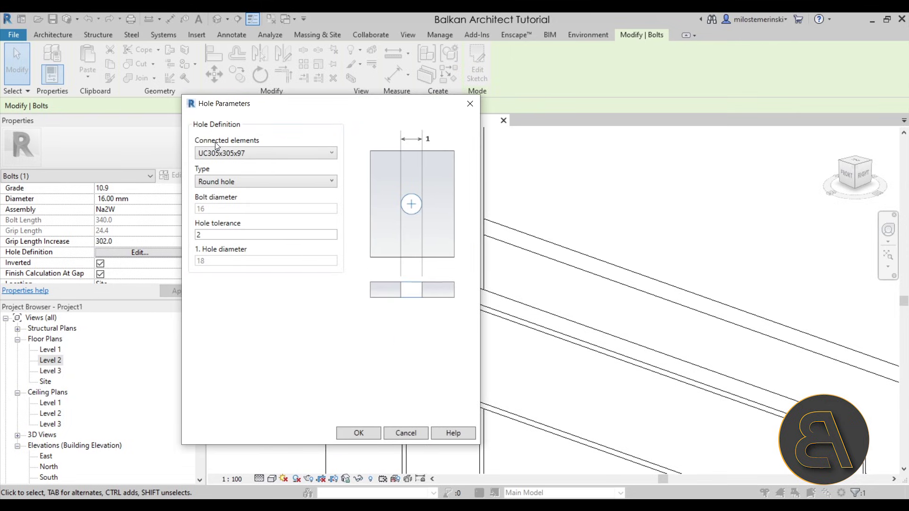
{"action": "left_click", "coordinate": [299, 184]}
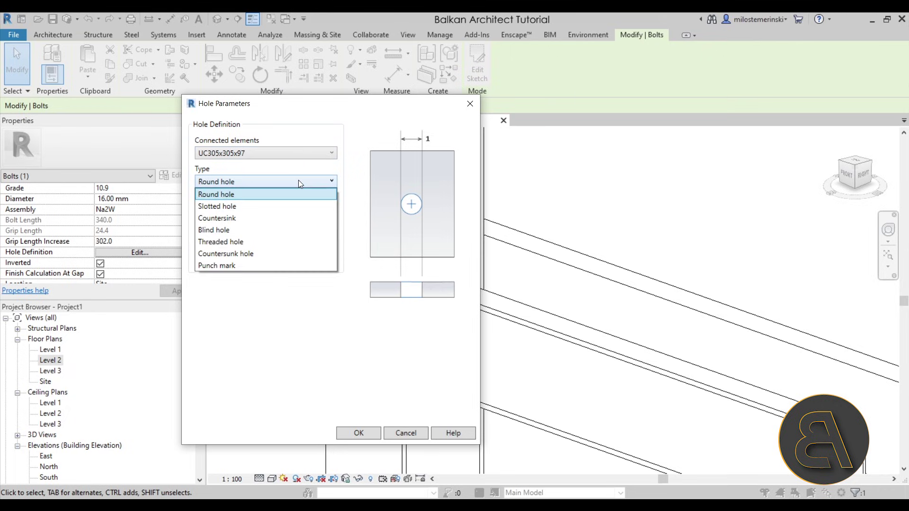
{"action": "left_click", "coordinate": [272, 204]}
{"action": "left_click", "coordinate": [270, 182]}
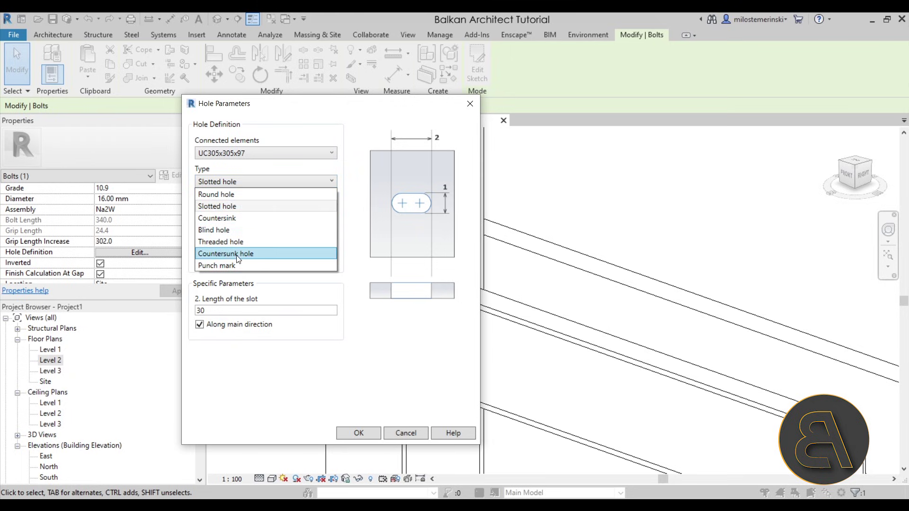
{"action": "left_click", "coordinate": [235, 266]}
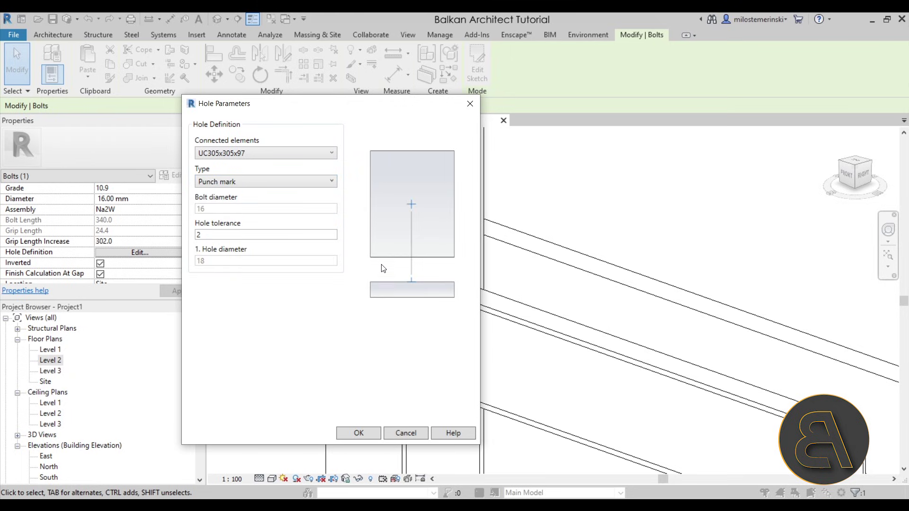
{"action": "left_click", "coordinate": [268, 181]}
{"action": "left_click", "coordinate": [251, 194]}
{"action": "left_click", "coordinate": [268, 180]}
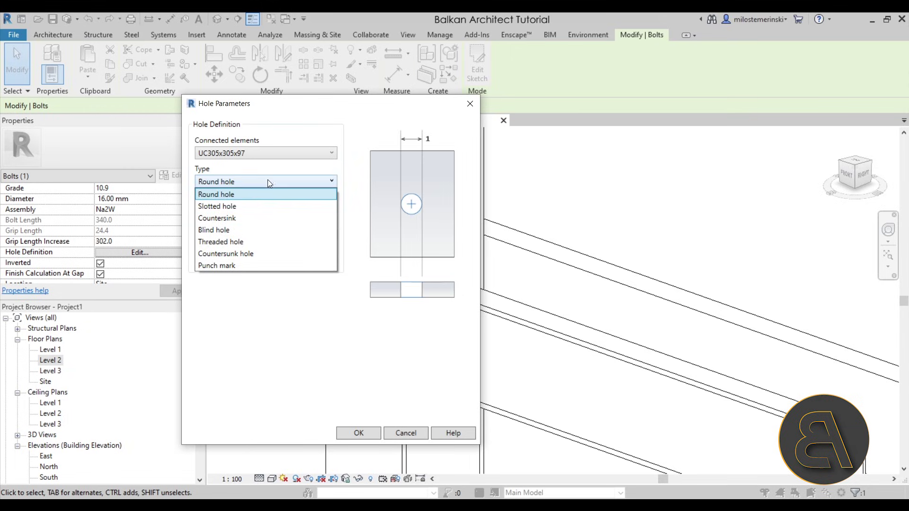
{"action": "left_click", "coordinate": [263, 217]}
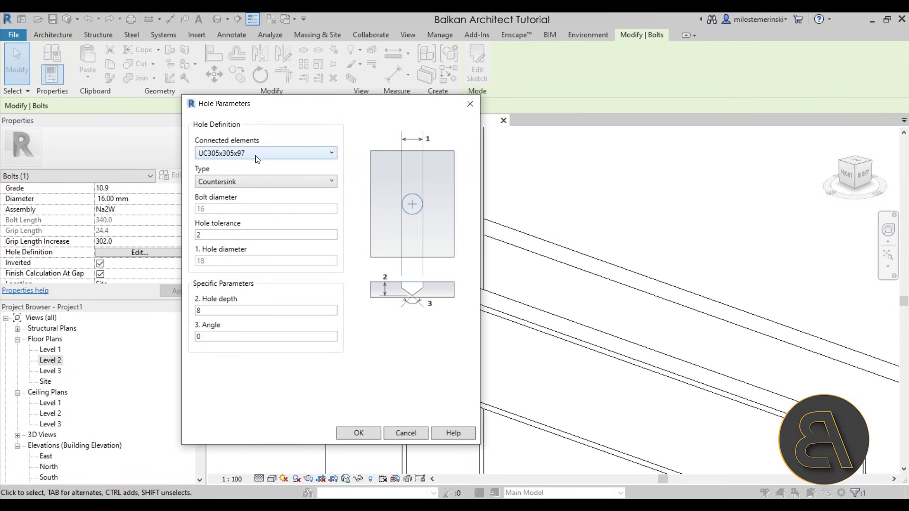
{"action": "left_click", "coordinate": [273, 182]}
{"action": "left_click", "coordinate": [241, 194]}
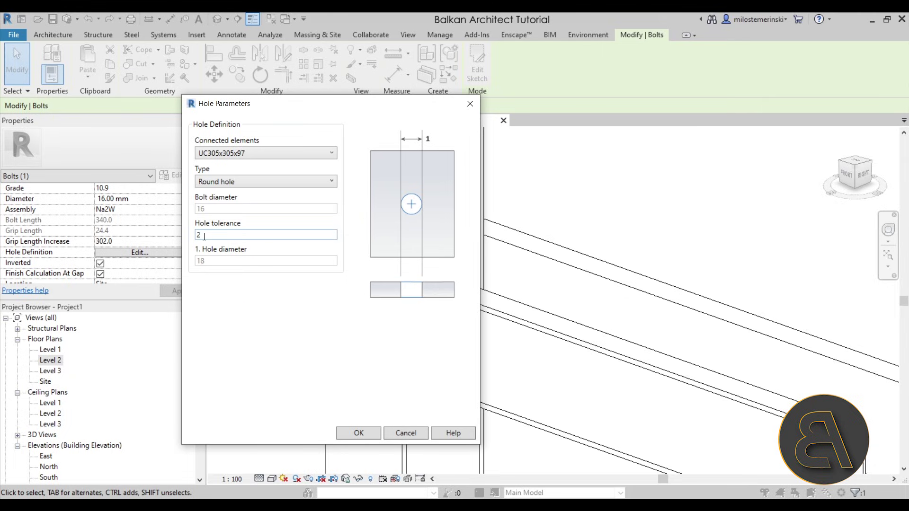
- Set the hole tolerance to 1 for the bolts, accept the hole parameters, and check the bolt group before deselecting it
{"action": "left_click_drag", "start_coordinate": [217, 235], "coordinate": [188, 241]}
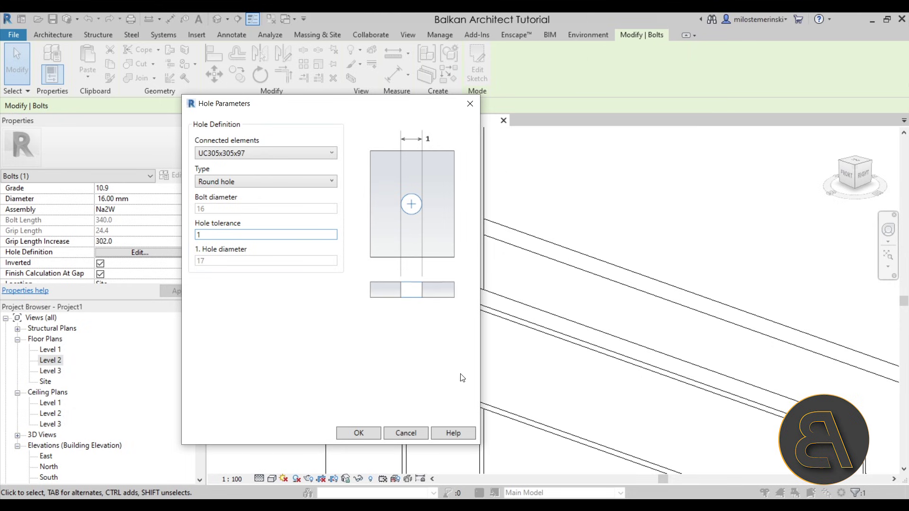
{"action": "left_click", "coordinate": [360, 434]}
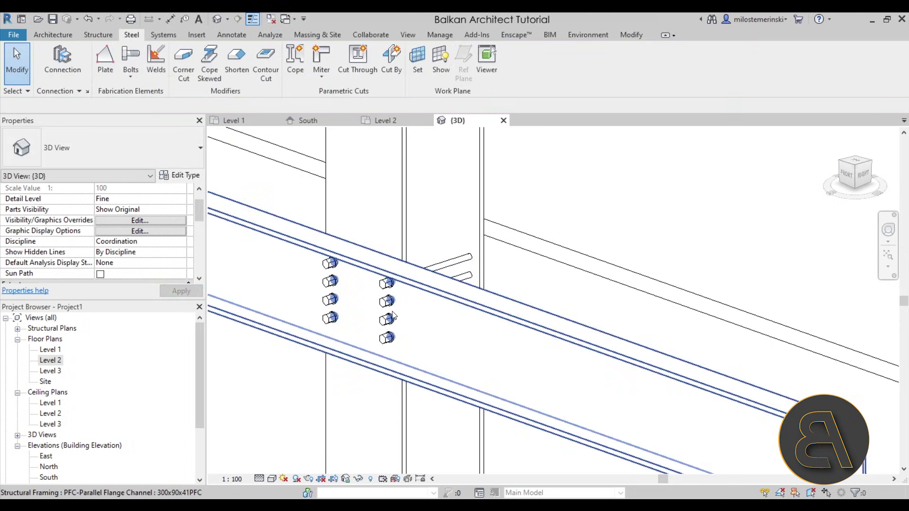
{"action": "scroll", "coordinate": [391, 313], "scroll_direction": "down", "scroll_amount": 2}
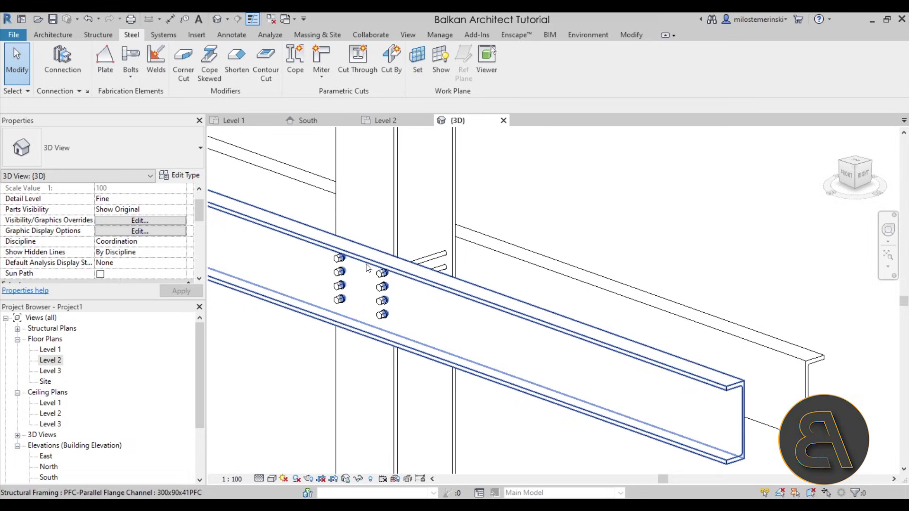
{"action": "left_click", "coordinate": [383, 289]}
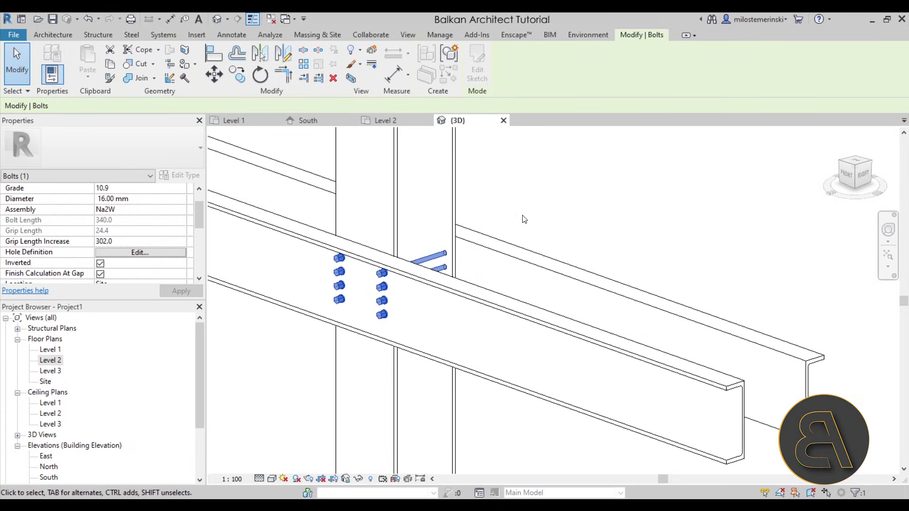
{"action": "scroll", "coordinate": [564, 218], "scroll_direction": "down", "scroll_amount": 5}
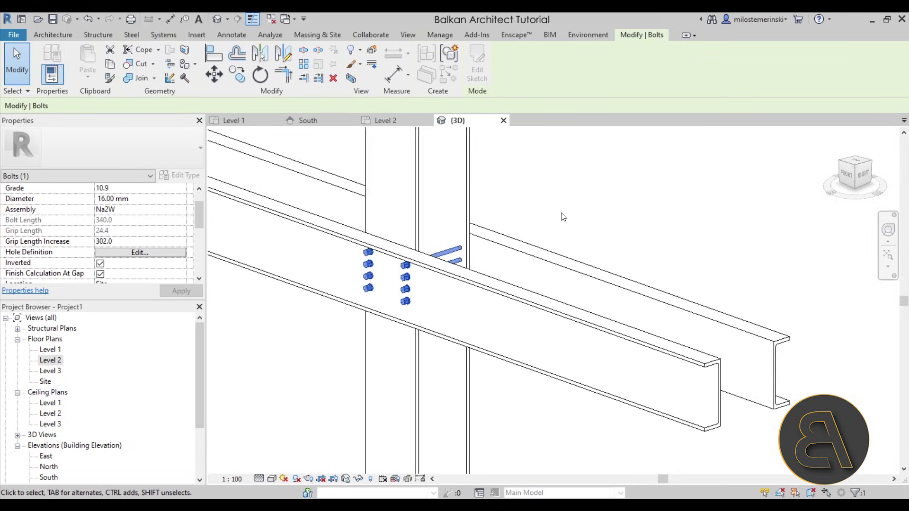
{"action": "key", "text": "Escape"}
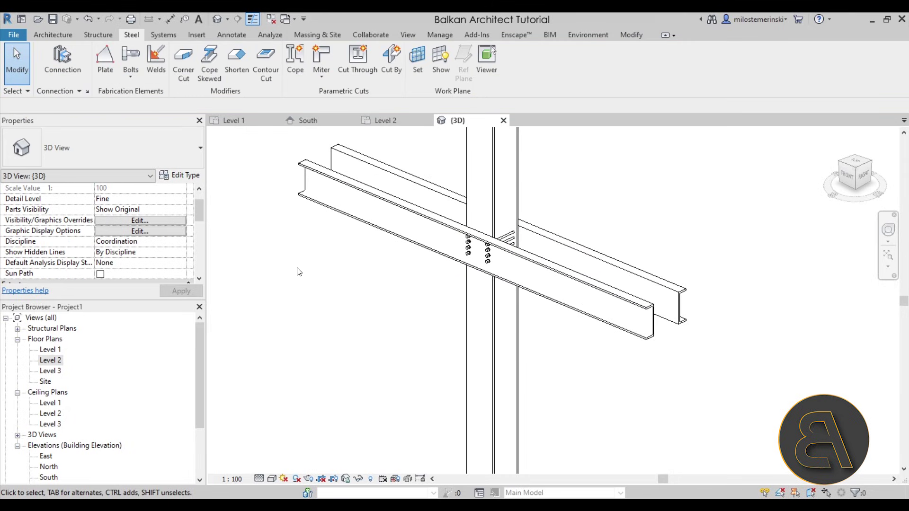
- Place a rectangular shear stud pattern, about 3945 by 45 mm, along the top flange of the front channel
{"action": "left_click", "coordinate": [129, 77]}
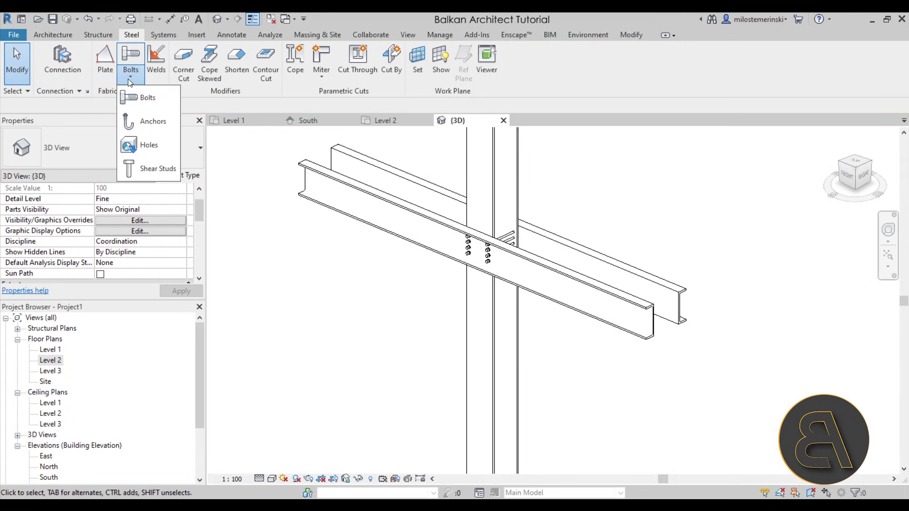
{"action": "left_click", "coordinate": [144, 174]}
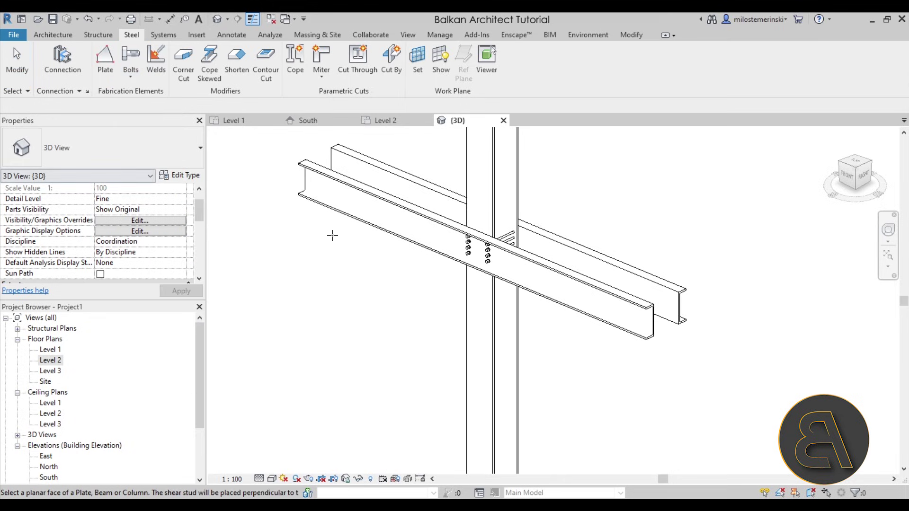
{"action": "left_click", "coordinate": [304, 164]}
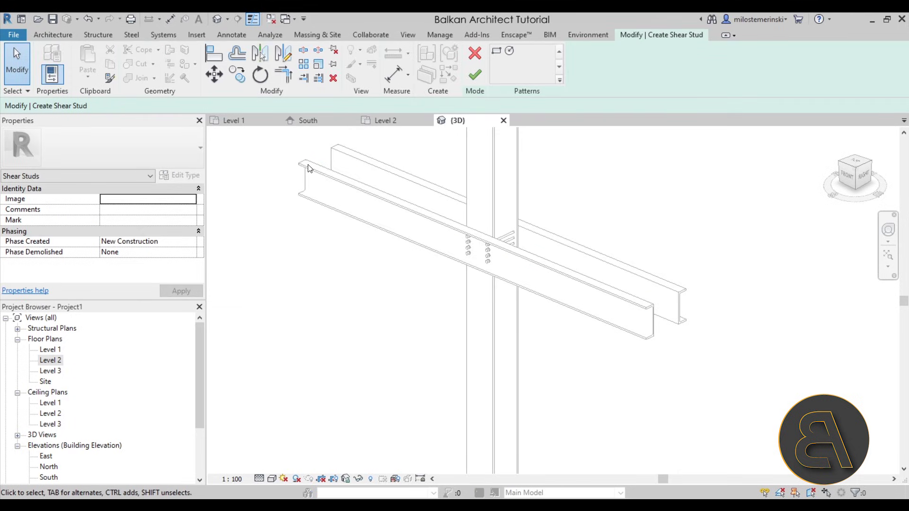
{"action": "scroll", "coordinate": [309, 168], "scroll_direction": "up", "scroll_amount": 2}
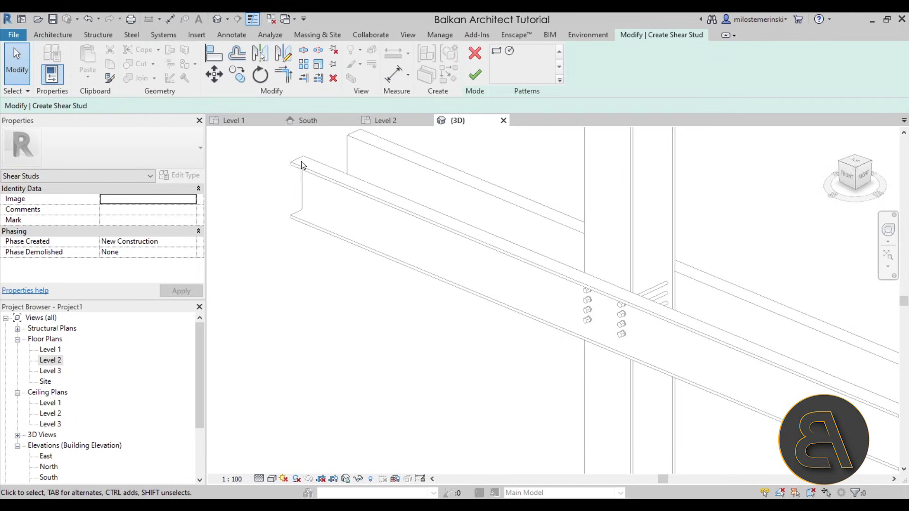
{"action": "left_click", "coordinate": [497, 50]}
{"action": "scroll", "coordinate": [325, 156], "scroll_direction": "up", "scroll_amount": 3}
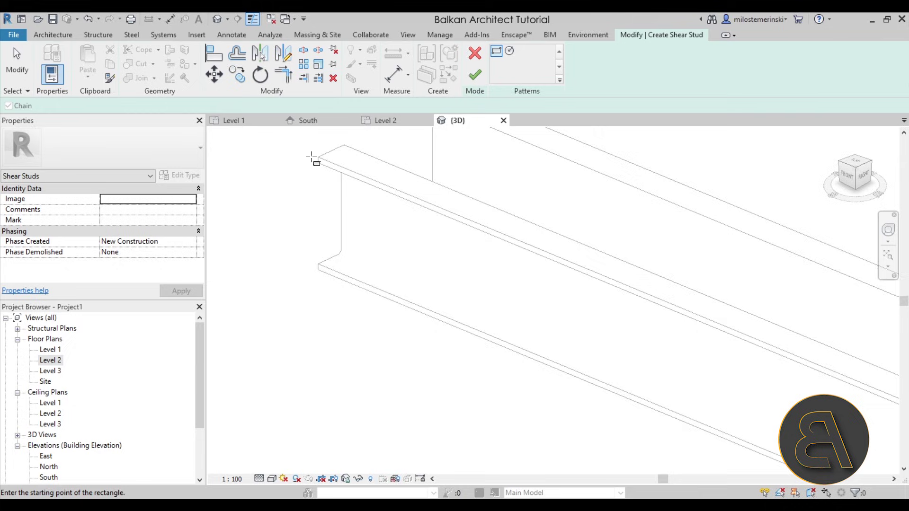
{"action": "left_click", "coordinate": [340, 152]}
{"action": "scroll", "coordinate": [467, 223], "scroll_direction": "down", "scroll_amount": 3}
{"action": "scroll", "coordinate": [516, 261], "scroll_direction": "up", "scroll_amount": 3}
{"action": "middle_click_drag", "start_coordinate": [521, 270], "coordinate": [548, 304]}
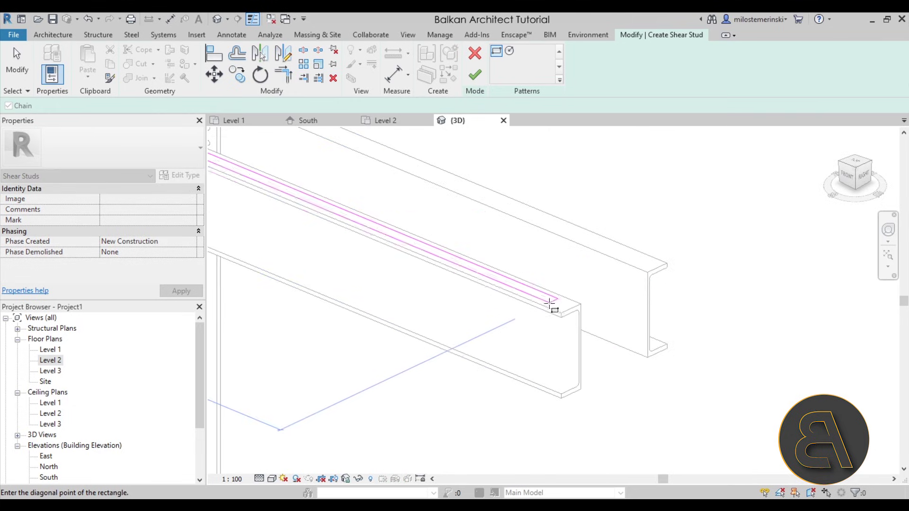
{"action": "left_click", "coordinate": [552, 303]}
{"action": "scroll", "coordinate": [455, 303], "scroll_direction": "down", "scroll_amount": 4}
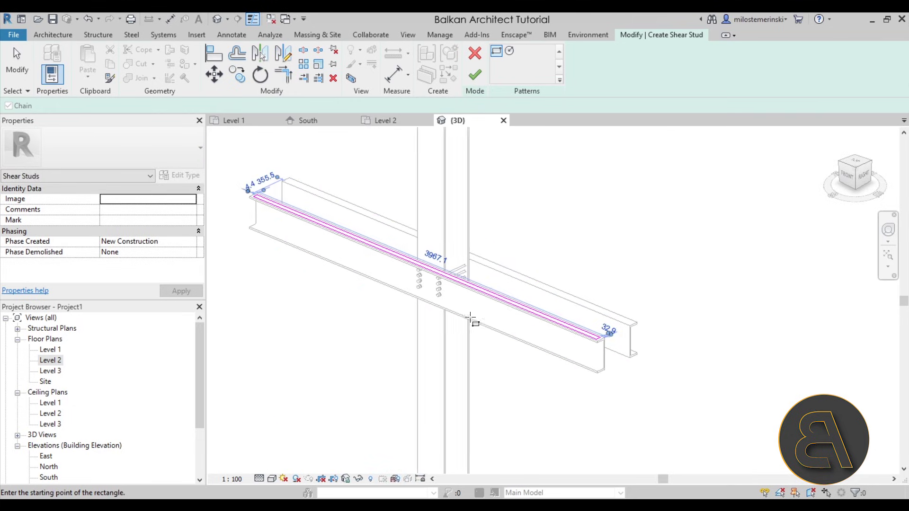
{"action": "left_click", "coordinate": [474, 84]}
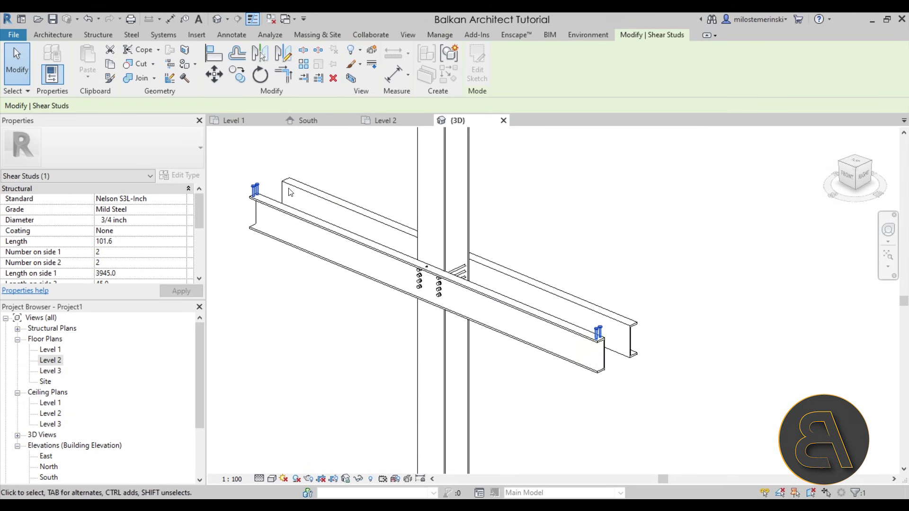
- Set the shear studs' number on side 2 to 1
{"action": "left_click", "coordinate": [111, 256]}
{"action": "left_click", "coordinate": [103, 264]}
{"action": "type", "text": "1"}
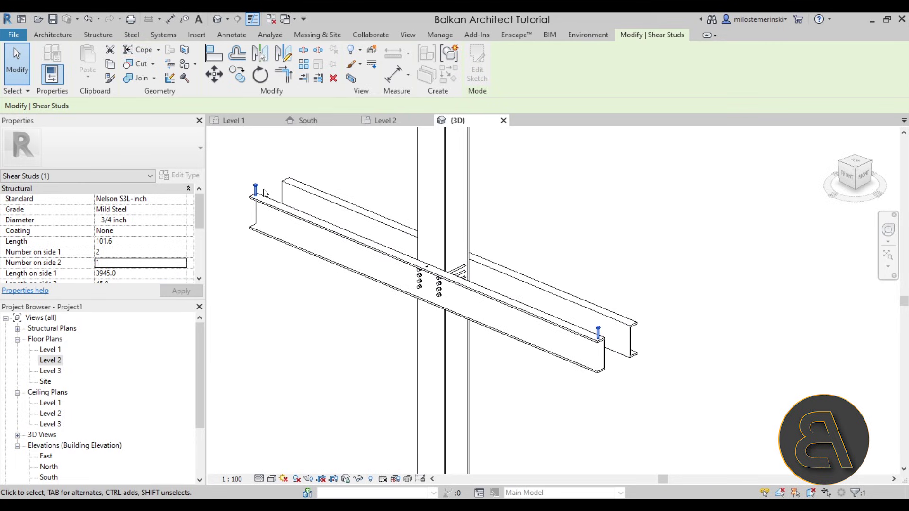
- Try 10 shear studs on side 1, settle on 15, and deselect the studs
{"action": "left_click", "coordinate": [118, 253]}
{"action": "double_click", "coordinate": [117, 253]}
{"action": "type", "text": "10"}
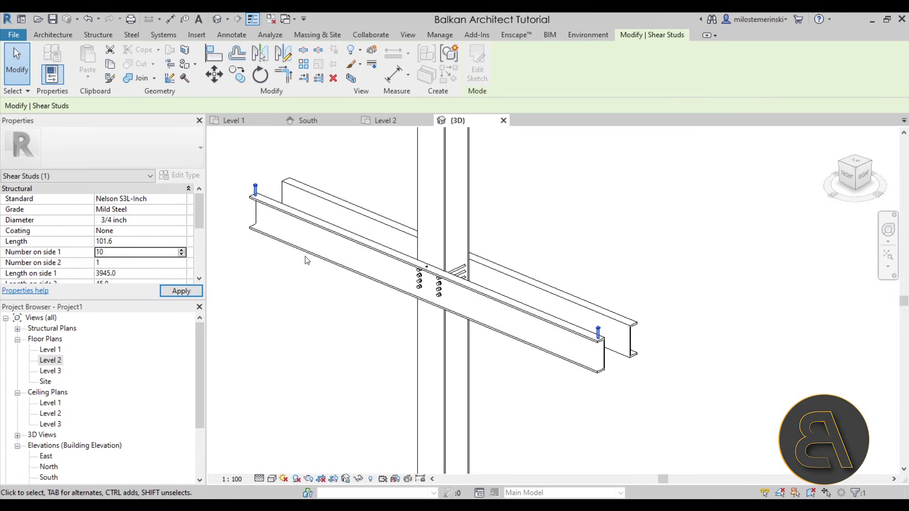
{"action": "double_click", "coordinate": [137, 252]}
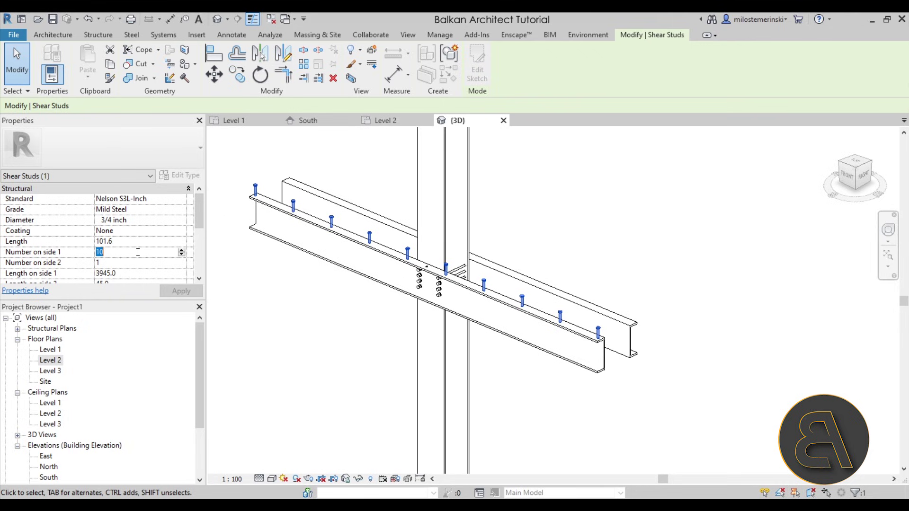
{"action": "type", "text": "15"}
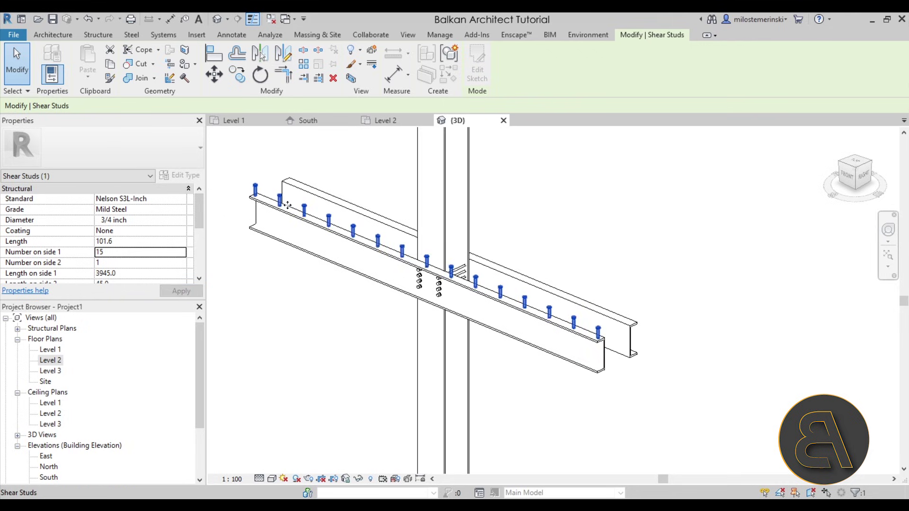
{"action": "left_click", "coordinate": [549, 385]}
{"action": "scroll", "coordinate": [473, 351], "scroll_direction": "down", "scroll_amount": 3}
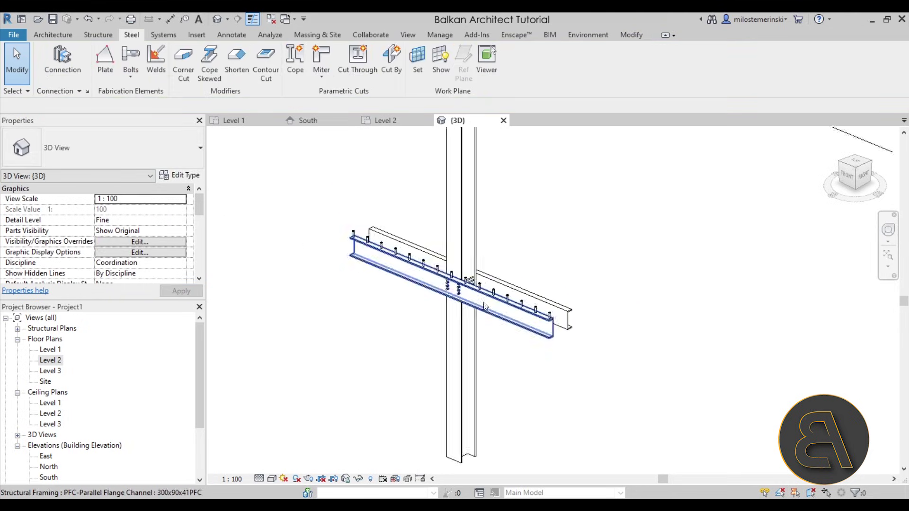
{"action": "left_click", "coordinate": [130, 81]}
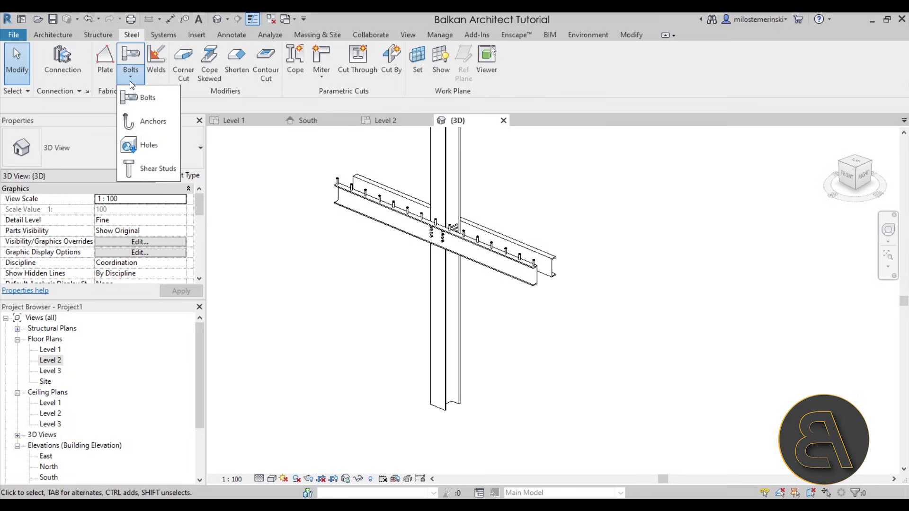
{"action": "left_click", "coordinate": [146, 144]}
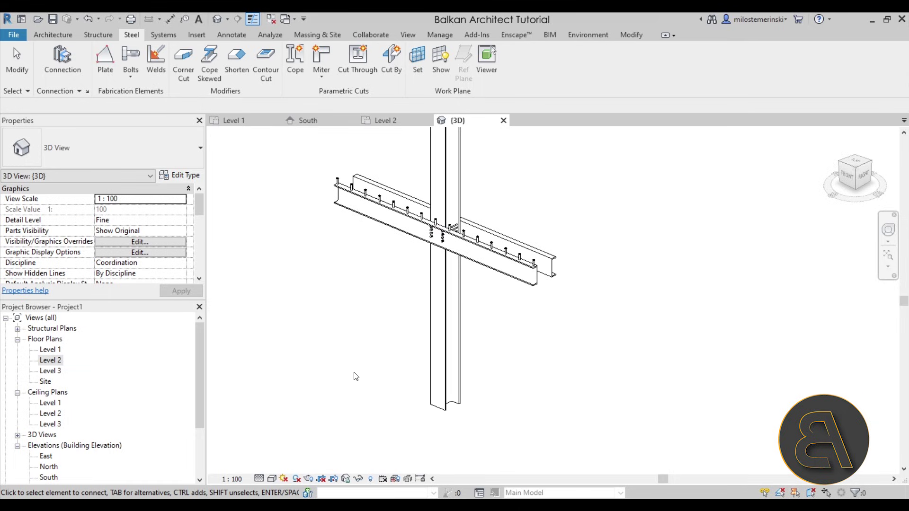
{"action": "key", "text": "Escape"}
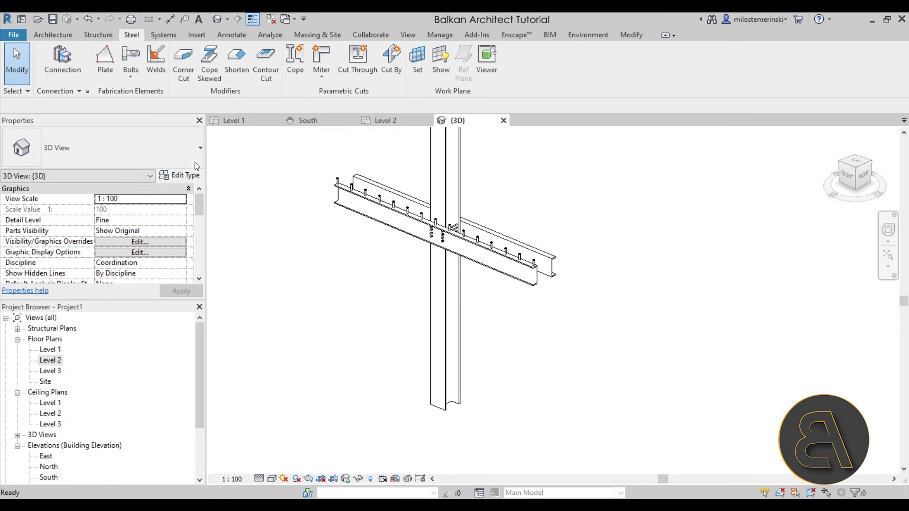
- Start an isolated foundation, agree to load a foundation family, and browse the US Metric library to the Structural Foundations folder
{"action": "scroll", "coordinate": [398, 350], "scroll_direction": "down", "scroll_amount": 2}
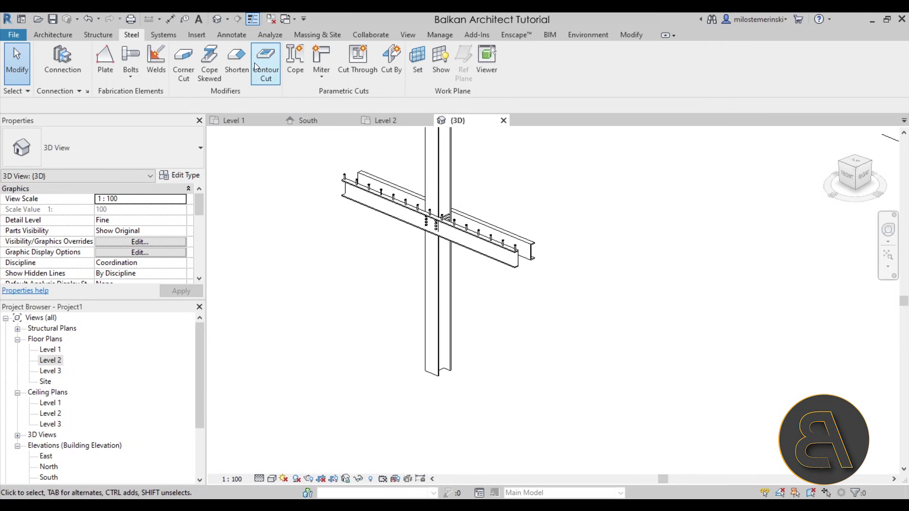
{"action": "left_click", "coordinate": [108, 36]}
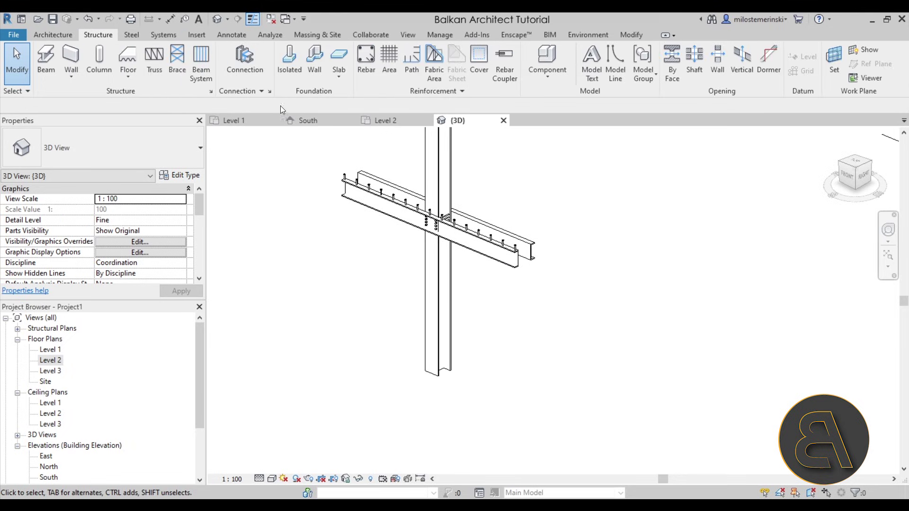
{"action": "left_click", "coordinate": [283, 72]}
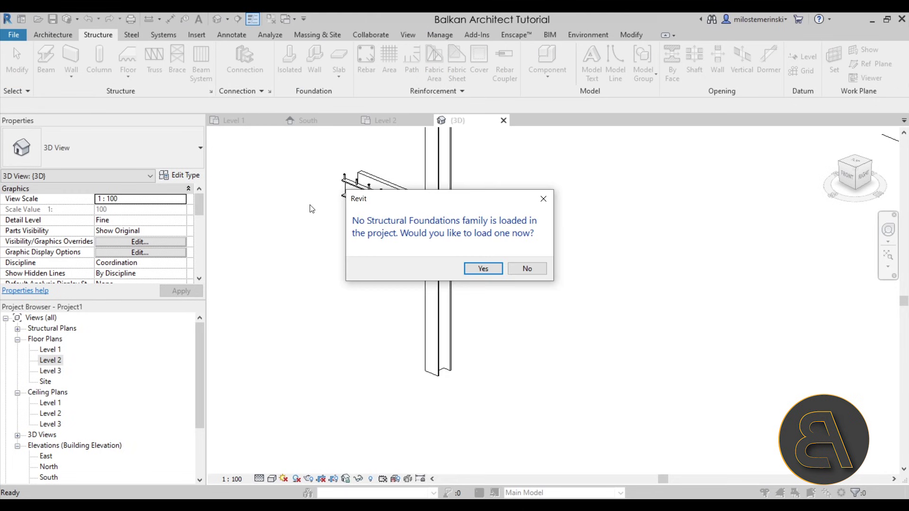
{"action": "left_click", "coordinate": [483, 269]}
{"action": "left_click", "coordinate": [597, 169]}
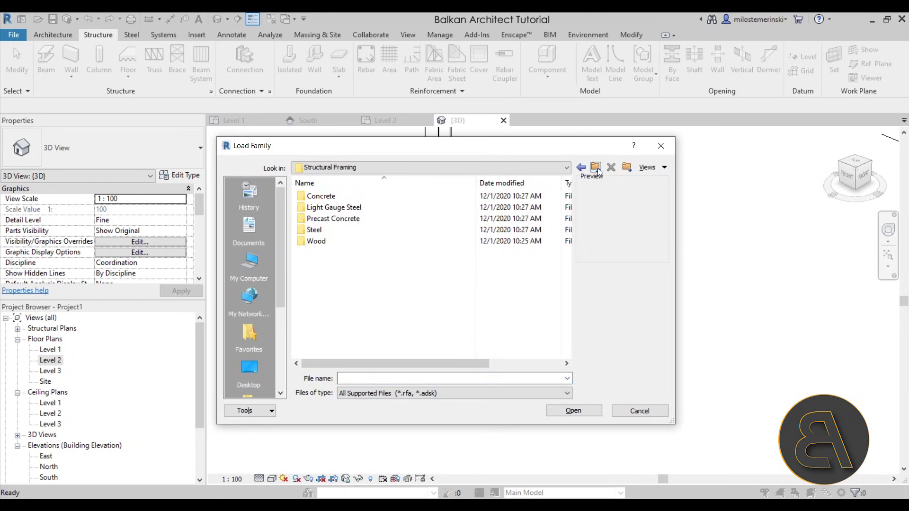
{"action": "left_click", "coordinate": [596, 168]}
{"action": "scroll", "coordinate": [374, 245], "scroll_direction": "down", "scroll_amount": 7}
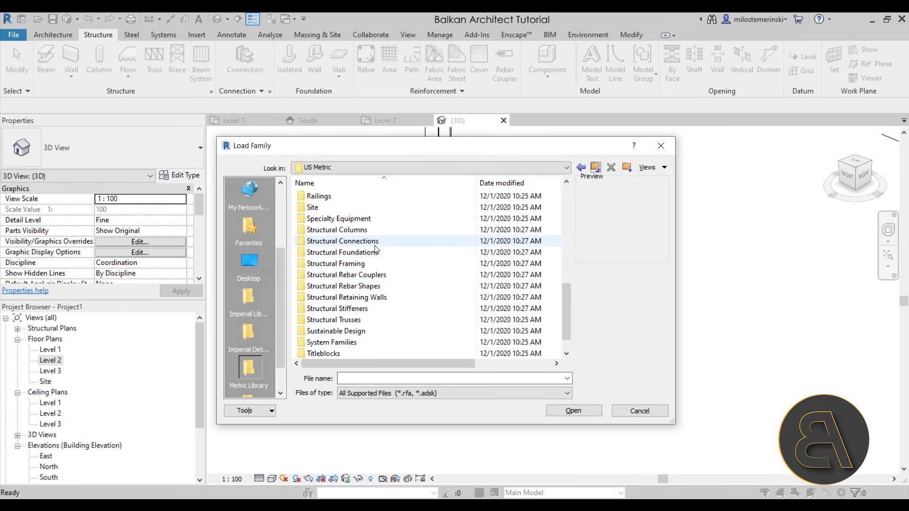
{"action": "double_click", "coordinate": [372, 255]}
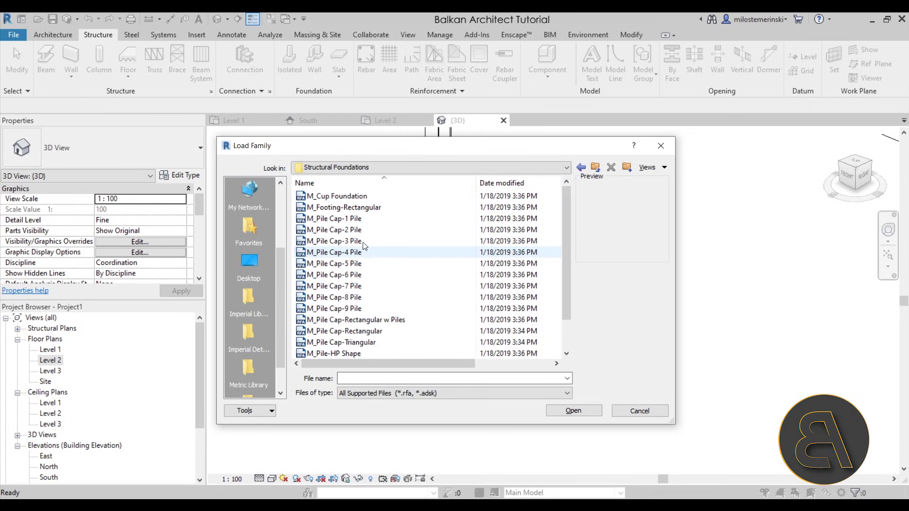
- Compare the first foundation families in the folder and load M_Footing-Rectangular into the project
{"action": "left_click", "coordinate": [338, 196]}
{"action": "left_click", "coordinate": [343, 208]}
{"action": "left_click", "coordinate": [343, 219]}
{"action": "left_click", "coordinate": [343, 208]}
{"action": "left_click", "coordinate": [573, 410]}
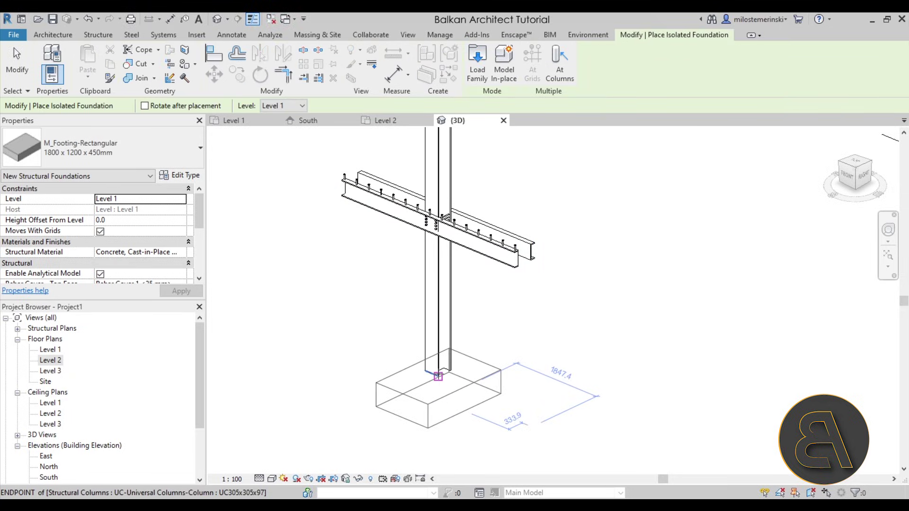
- Place the 1800 x 1200 x 450mm rectangular footing on Level 1 under the column base and inspect it before deselecting
{"action": "left_click", "coordinate": [439, 372]}
{"action": "key", "text": "Escape"}
{"action": "key", "text": "Escape"}
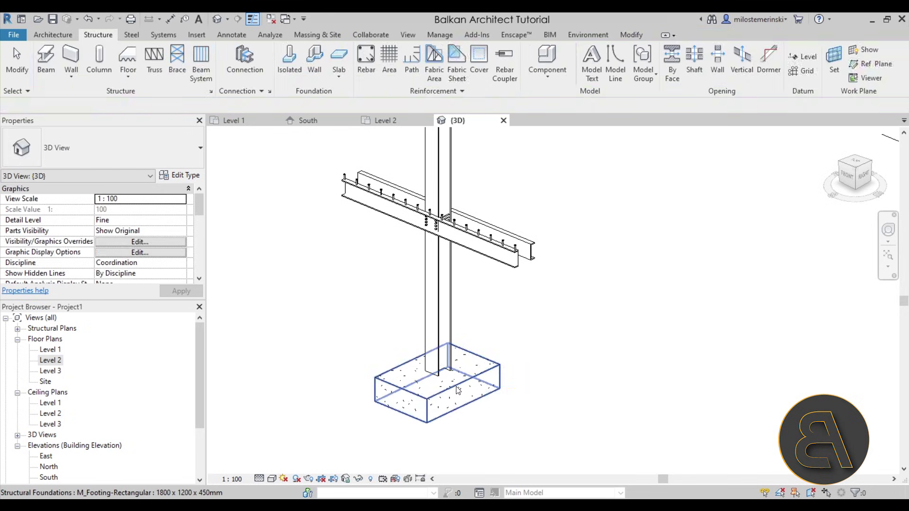
{"action": "left_click", "coordinate": [450, 388]}
{"action": "middle_click_drag", "start_coordinate": [450, 389], "coordinate": [465, 442], "text": "shift"}
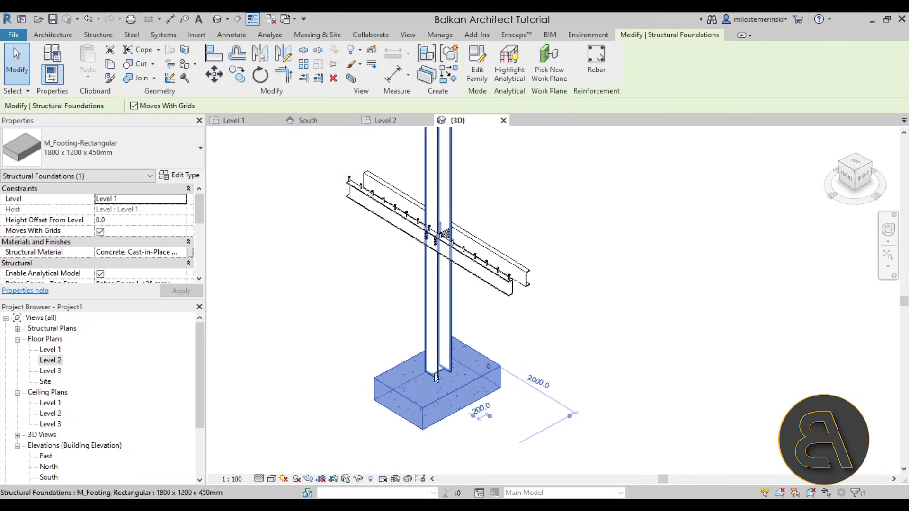
{"action": "scroll", "coordinate": [425, 410], "scroll_direction": "up", "scroll_amount": 4}
{"action": "key", "text": "Escape"}
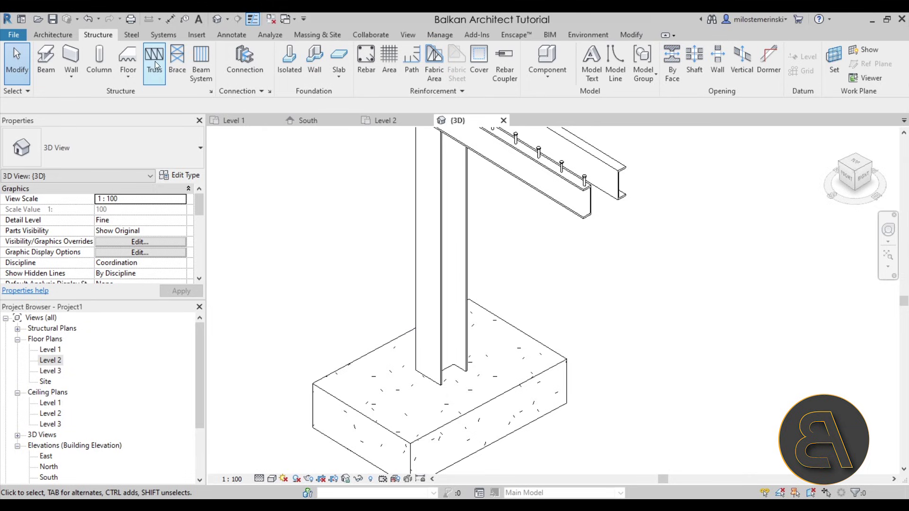
- Start a steel plate and set its work plane to Level 1
{"action": "left_click", "coordinate": [140, 39]}
{"action": "left_click", "coordinate": [119, 61]}
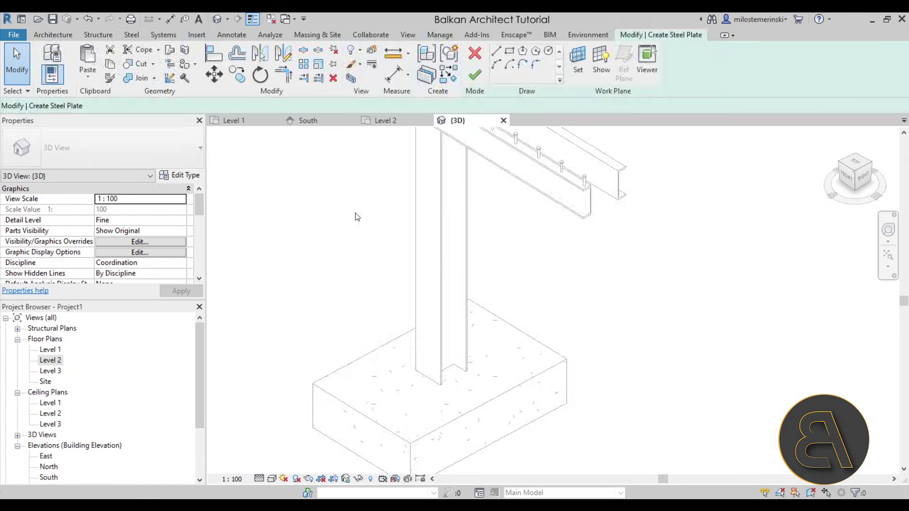
{"action": "left_click", "coordinate": [581, 76]}
{"action": "left_click", "coordinate": [400, 255]}
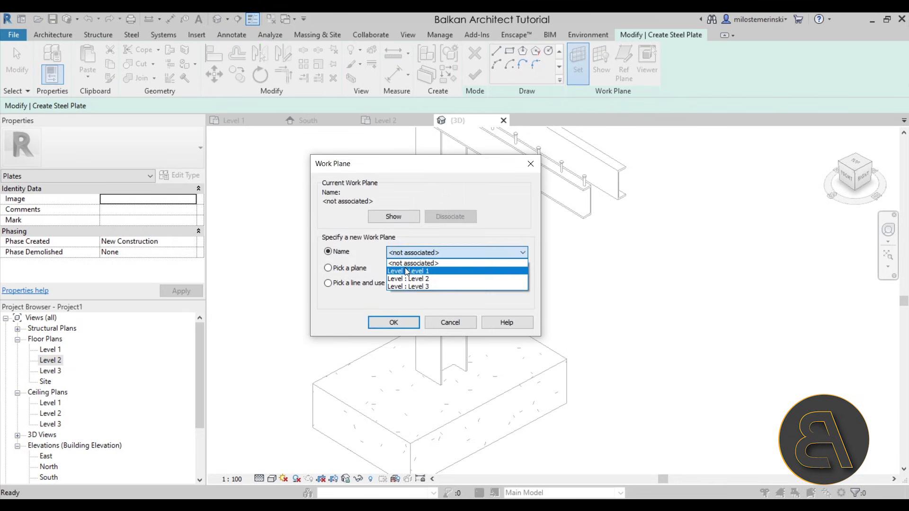
{"action": "left_click", "coordinate": [407, 271]}
{"action": "left_click", "coordinate": [394, 323]}
- Sketch a rectangular base plate, about 440 by 440 mm, around the column's foot, finish it and deselect it
{"action": "scroll", "coordinate": [451, 382], "scroll_direction": "up", "scroll_amount": 3}
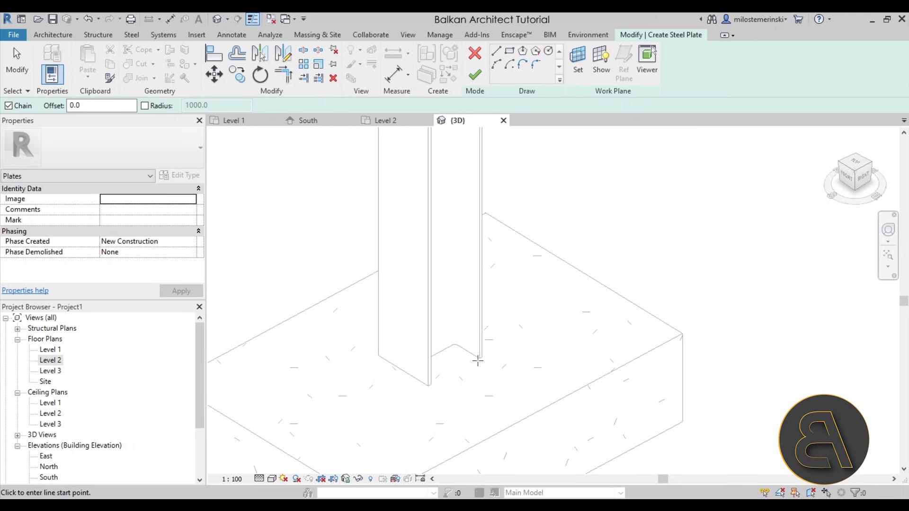
{"action": "left_click", "coordinate": [510, 50]}
{"action": "left_click", "coordinate": [495, 356]}
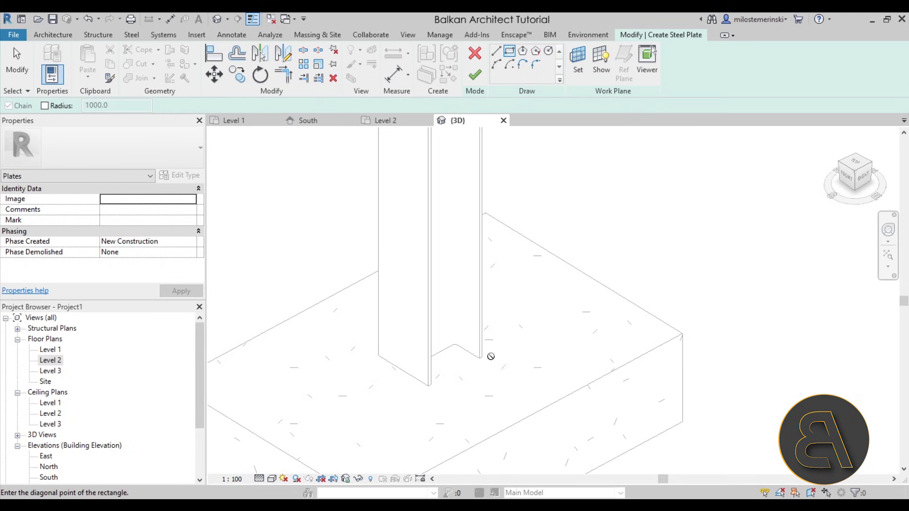
{"action": "left_click", "coordinate": [350, 354]}
{"action": "left_click", "coordinate": [475, 74]}
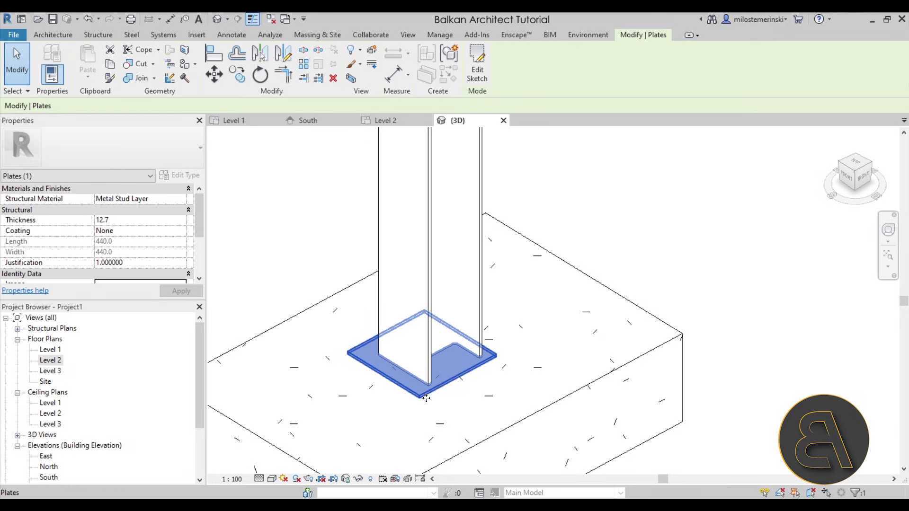
{"action": "key", "text": "Escape"}
- Start an anchor pattern with the base plate as the connected element and its upper face as the placement face
{"action": "left_click", "coordinate": [131, 79]}
{"action": "left_click", "coordinate": [137, 121]}
{"action": "left_click", "coordinate": [356, 350]}
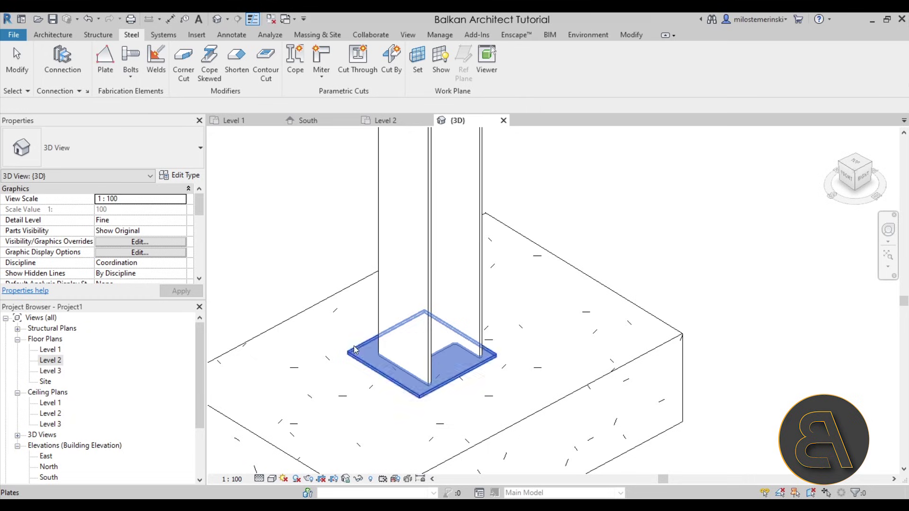
{"action": "key", "text": "Return"}
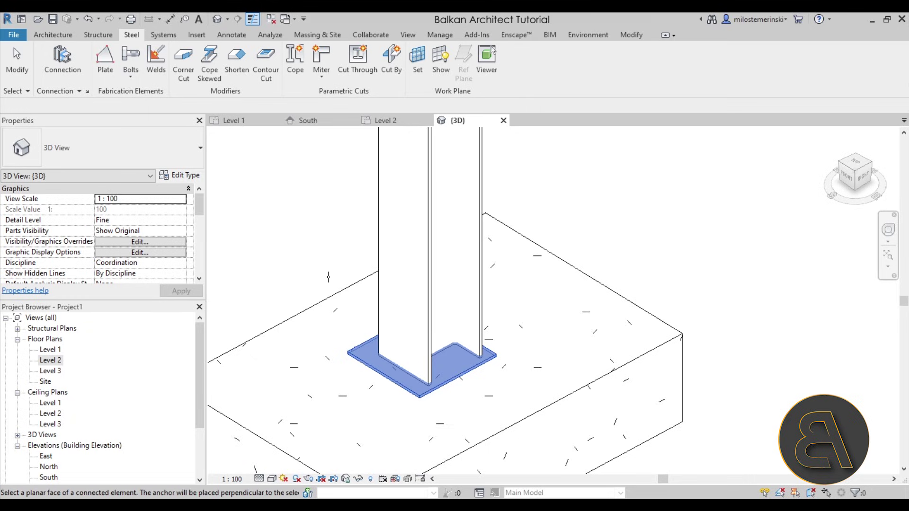
{"action": "left_click", "coordinate": [364, 350]}
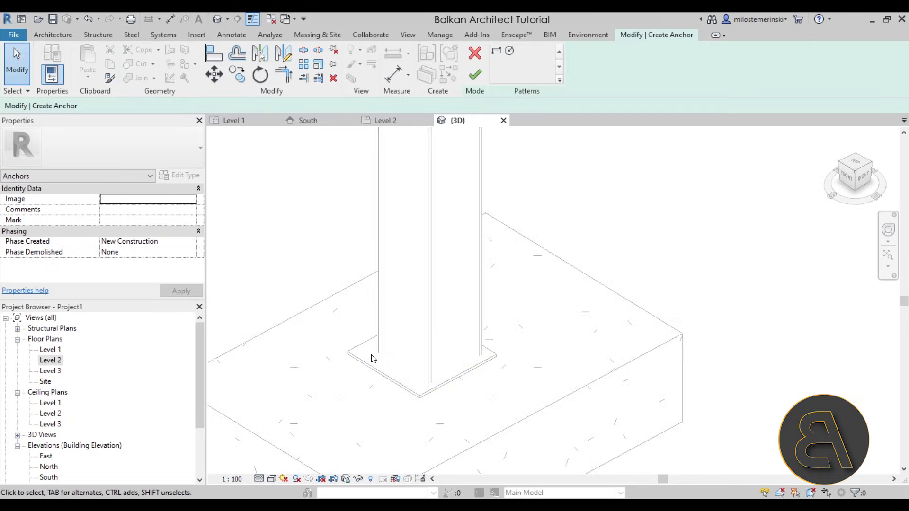
- Draw a rectangular anchor pattern on the base plate, just inside its opposite corners around the column, and finish it
{"action": "left_click", "coordinate": [503, 53]}
{"action": "scroll", "coordinate": [364, 346], "scroll_direction": "up", "scroll_amount": 2}
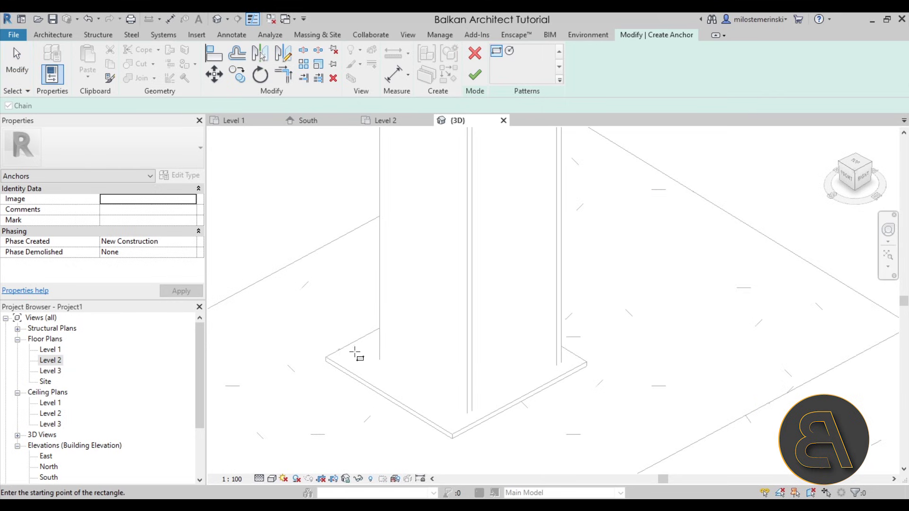
{"action": "left_click", "coordinate": [349, 353]}
{"action": "left_click", "coordinate": [561, 362]}
{"action": "left_click", "coordinate": [475, 74]}
{"action": "middle_click_drag", "start_coordinate": [594, 423], "coordinate": [412, 362], "text": "shift"}
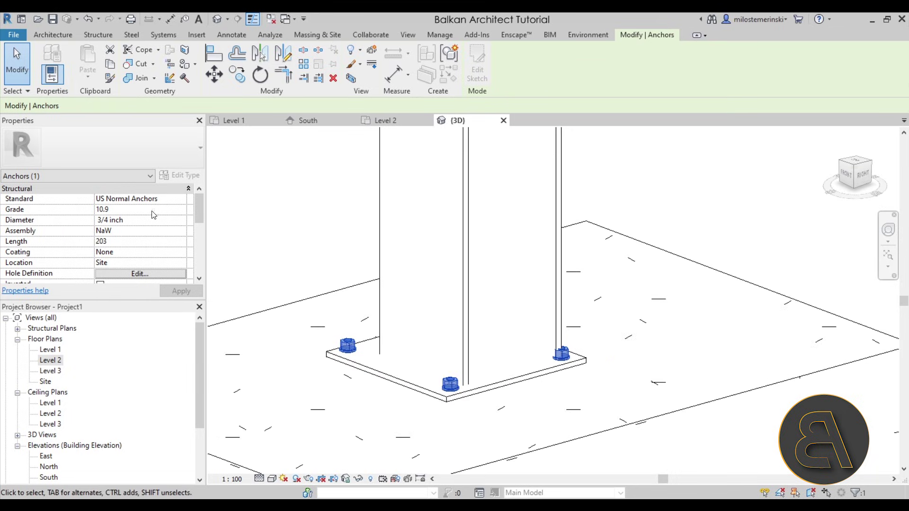
- Set the base plate anchors' standard to US J-Round Anchors, check them in the model, and deselect them
{"action": "left_click", "coordinate": [181, 199]}
{"action": "left_click", "coordinate": [137, 236]}
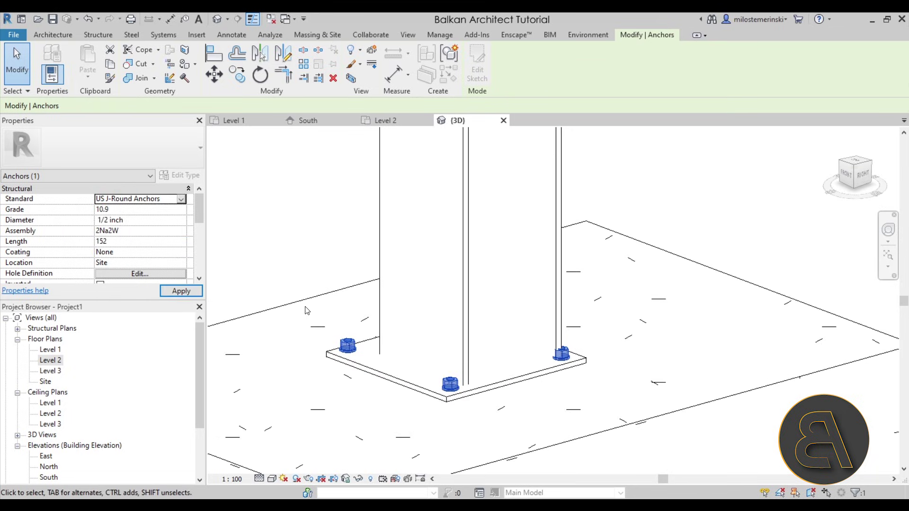
{"action": "mouse_move", "coordinate": [450, 387]}
{"action": "middle_mouse_down", "text": "shift"}
{"action": "mouse_move", "coordinate": [527, 321]}
{"action": "mouse_move", "coordinate": [537, 341]}
{"action": "mouse_move", "coordinate": [473, 365]}
{"action": "mouse_move", "coordinate": [439, 400]}
{"action": "middle_mouse_up", "text": "shift"}
{"action": "key", "text": "Escape"}
{"action": "scroll", "coordinate": [436, 365], "scroll_direction": "down", "scroll_amount": 3}
{"action": "scroll", "coordinate": [431, 213], "scroll_direction": "up", "scroll_amount": 5}
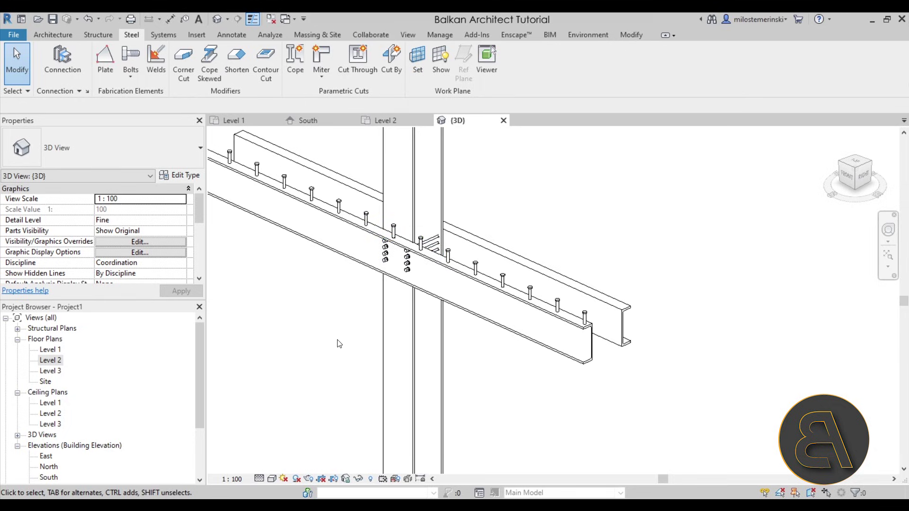
{"action": "scroll", "coordinate": [340, 344], "scroll_direction": "down", "scroll_amount": 3}
{"action": "middle_click_drag", "start_coordinate": [339, 344], "coordinate": [362, 298]}
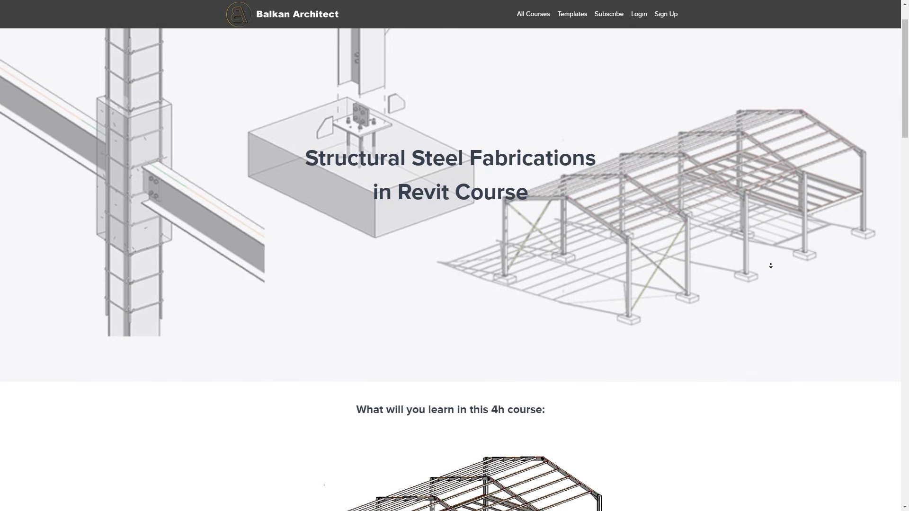
- Examine the Structural Steel Fabrications in Revit Course web page from its introduction down to the course curriculum
{"action": "scroll", "coordinate": [771, 265], "scroll_direction": "down", "scroll_amount": 5}
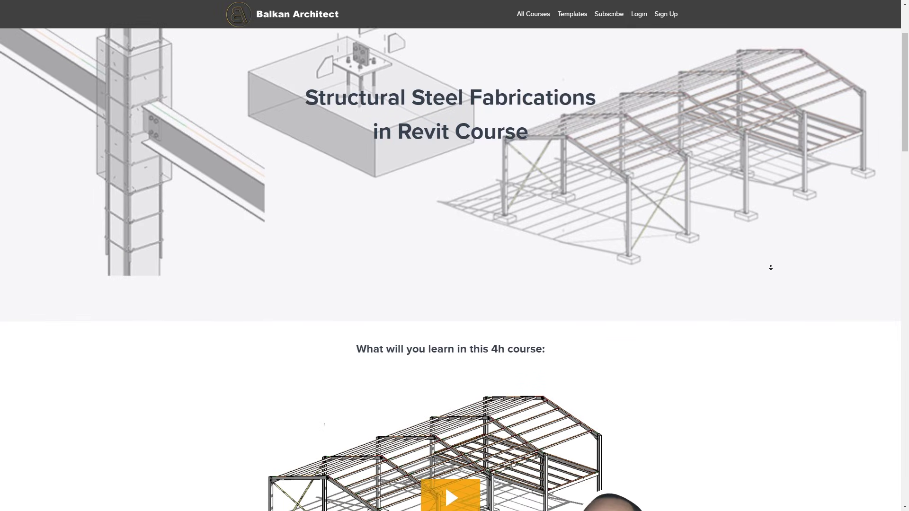
{"action": "scroll", "coordinate": [771, 270], "scroll_direction": "down", "scroll_amount": 6}
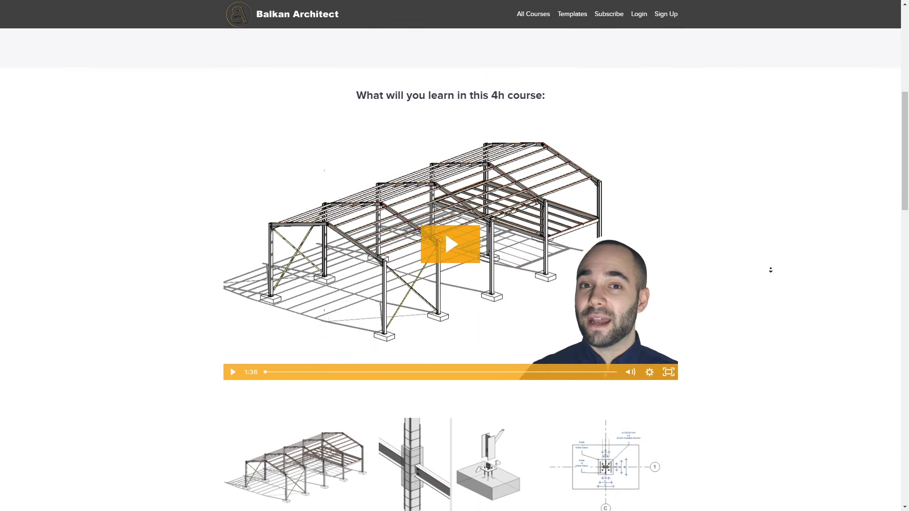
{"action": "scroll", "coordinate": [771, 270], "scroll_direction": "down", "scroll_amount": 6}
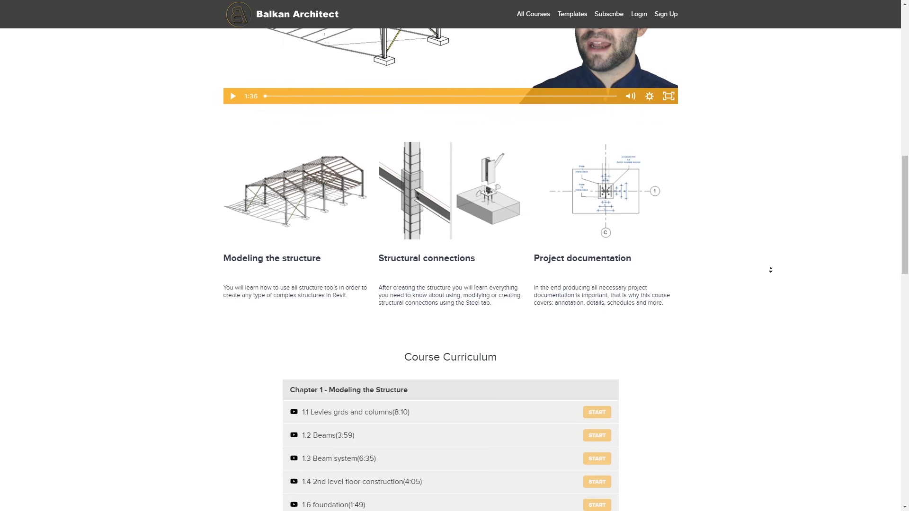
{"action": "scroll", "coordinate": [771, 269], "scroll_direction": "down", "scroll_amount": 2}
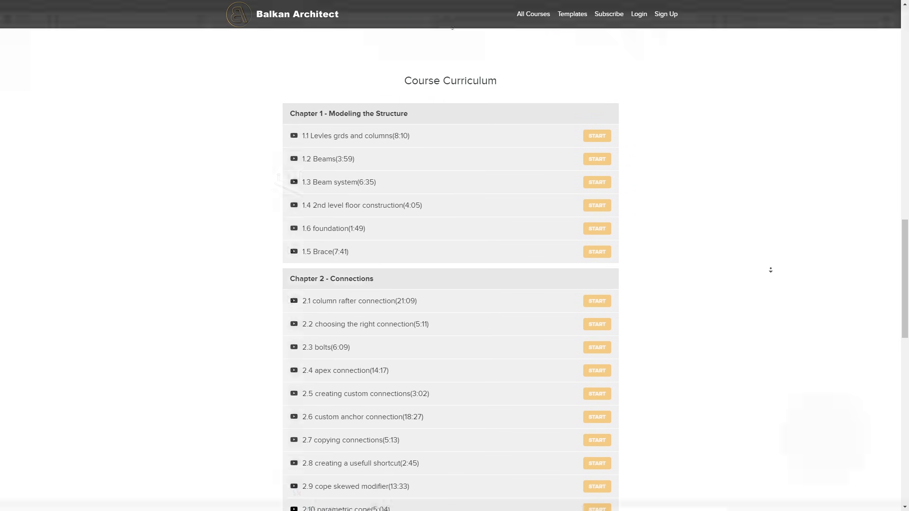